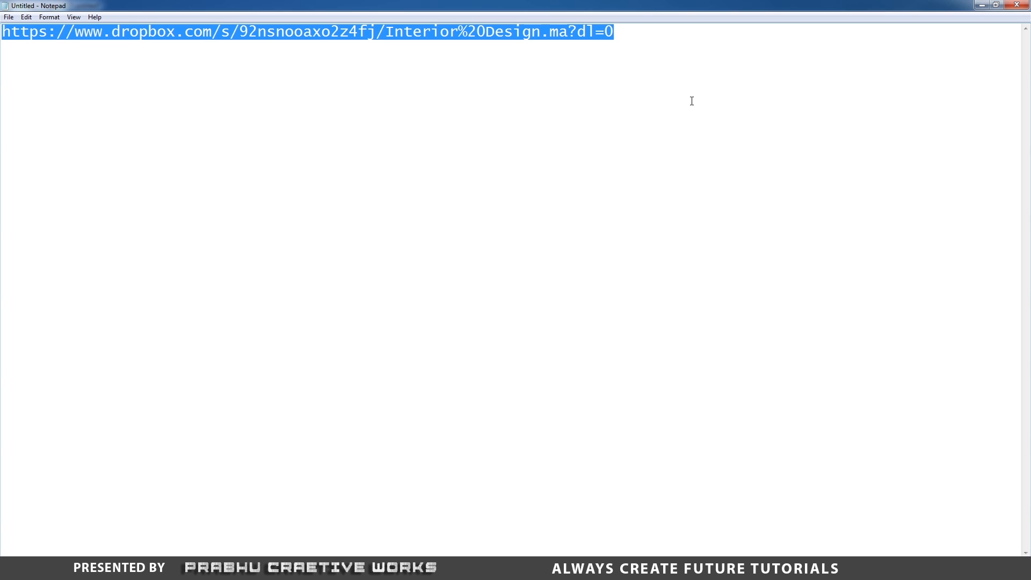
# Copy the Dropbox link to Interior Design.ma from the text file and open it in a new browser tab
pyautogui.moveTo(681, 37); pyautogui.dragTo(35, 40)
pyautogui.rightClick(52, 37)
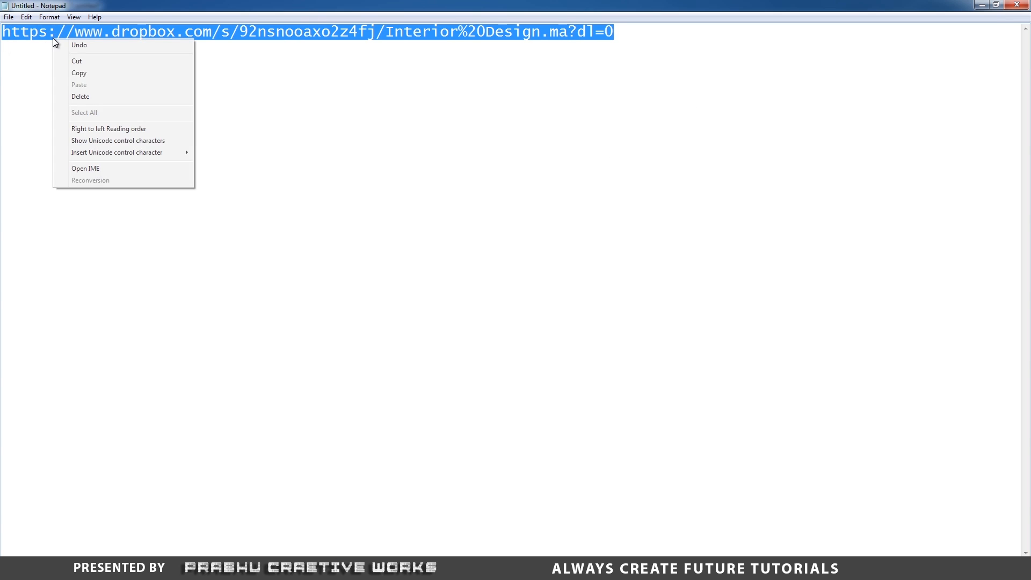
pyautogui.click(88, 72)
pyautogui.hotkey('alt', 'Tab')
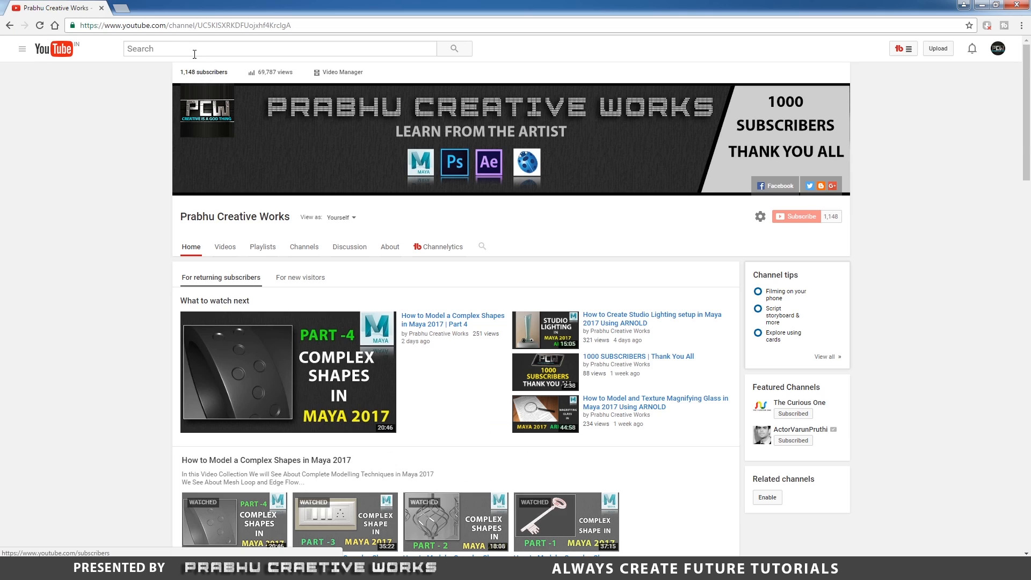
pyautogui.click(123, 10)
pyautogui.rightClick(147, 29)
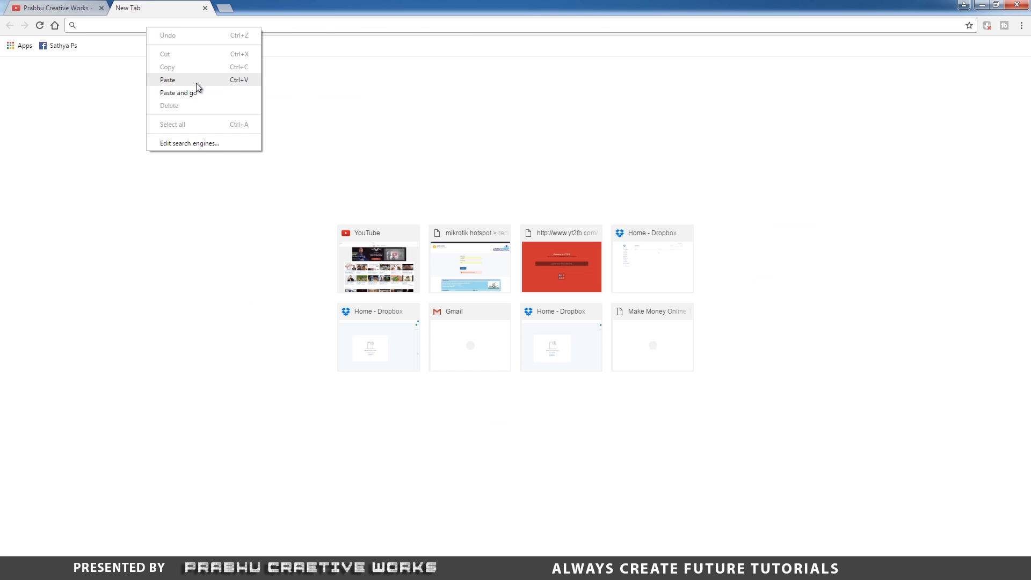
pyautogui.click(198, 88)
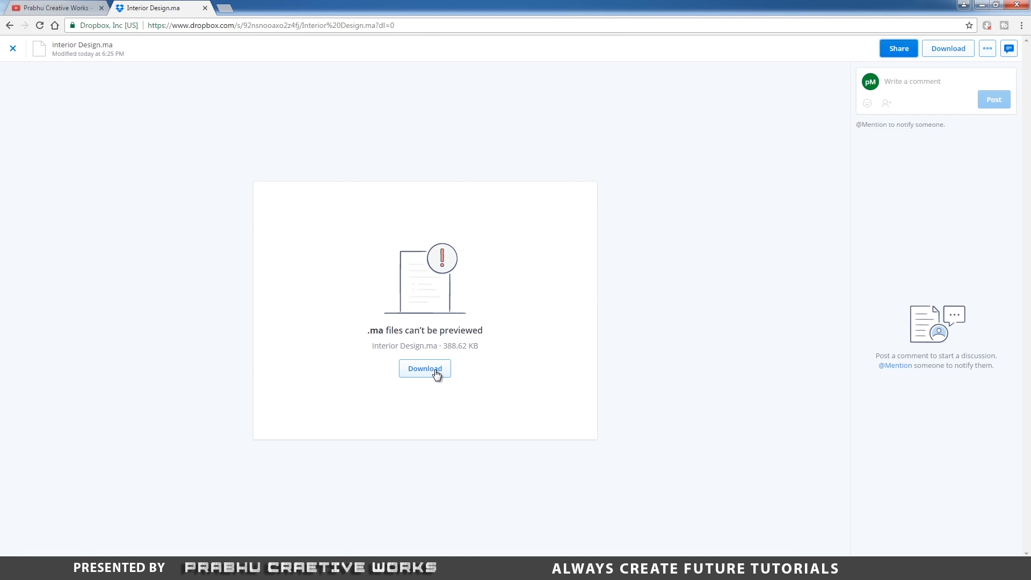
# Download Interior Design.ma from Dropbox, show it in its folder and cut the file
pyautogui.click(436, 374)
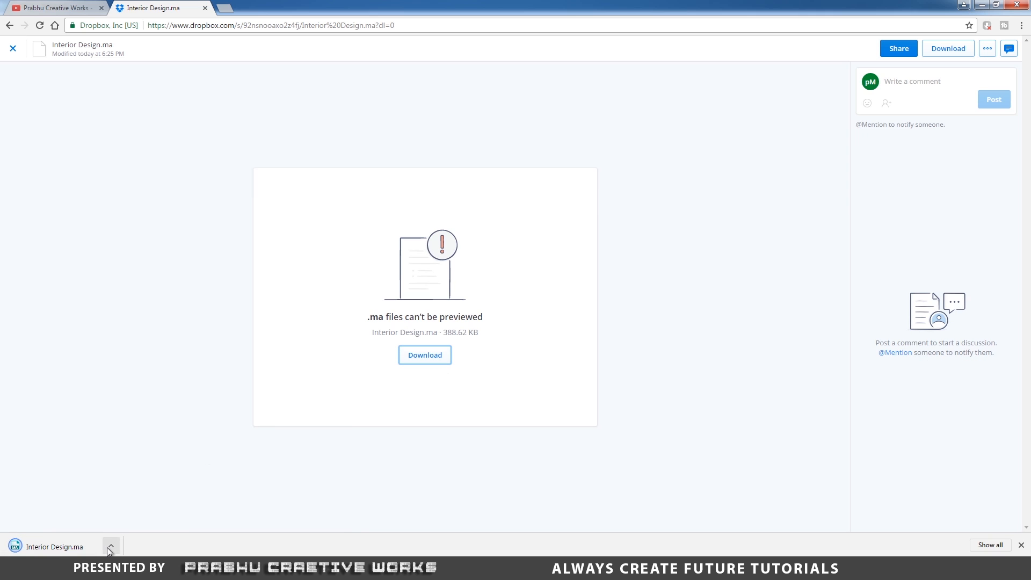
pyautogui.click(110, 547)
pyautogui.click(157, 510)
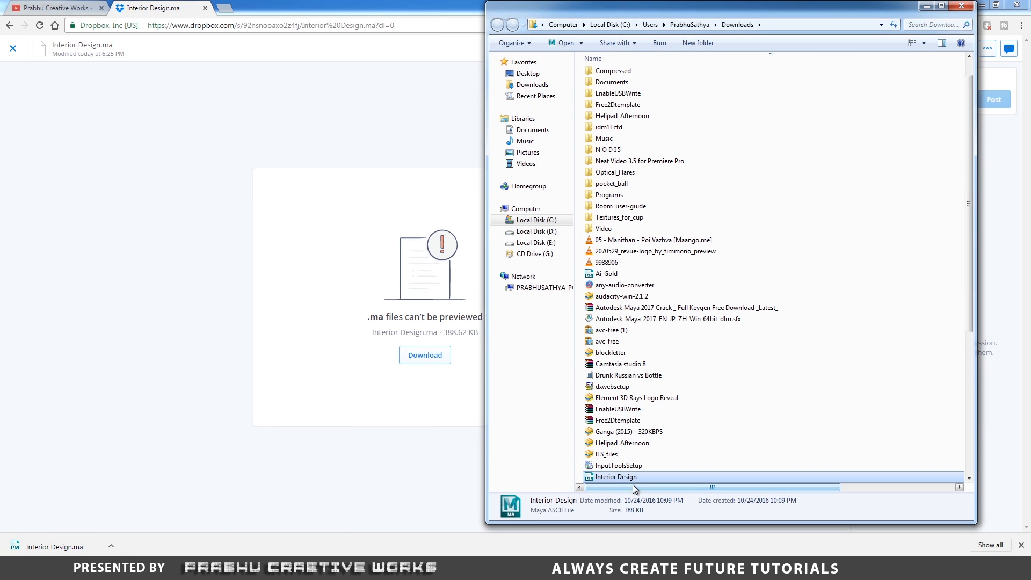
pyautogui.rightClick(636, 485)
pyautogui.rightClick(623, 475)
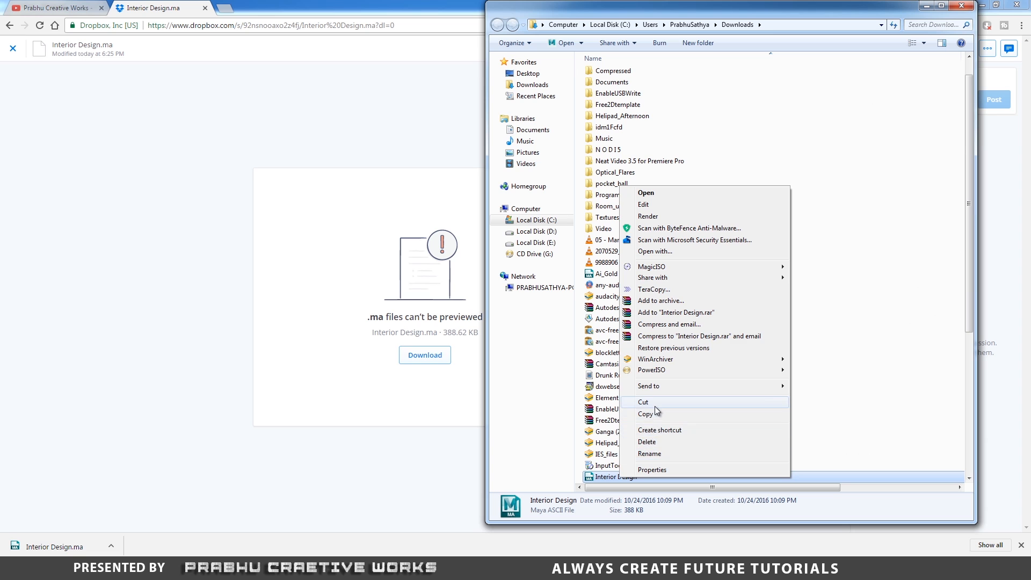
pyautogui.click(652, 414)
# Switch to Maya and start a new project with drive D: as its location
pyautogui.click(492, 569)
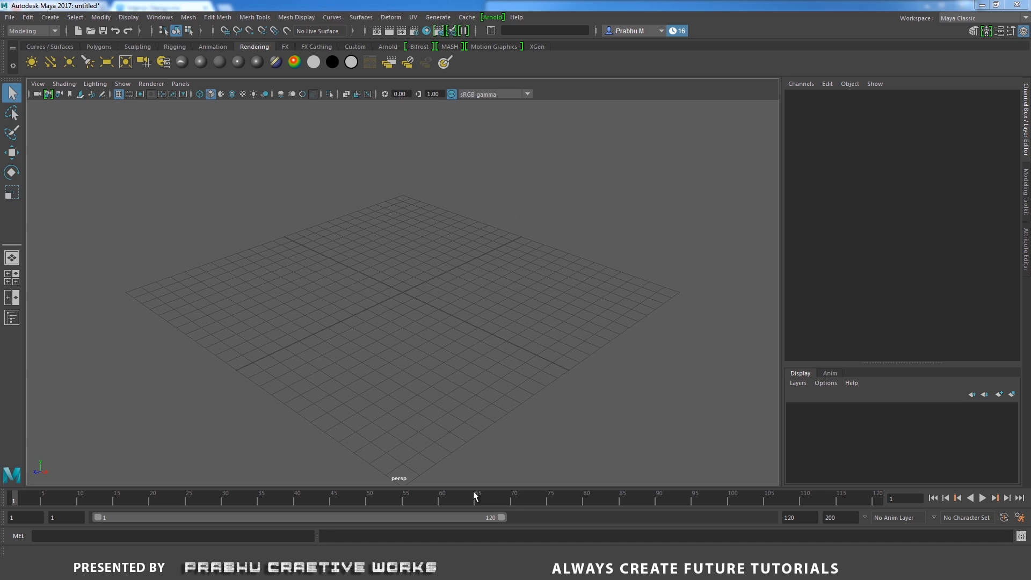
pyautogui.click(10, 17)
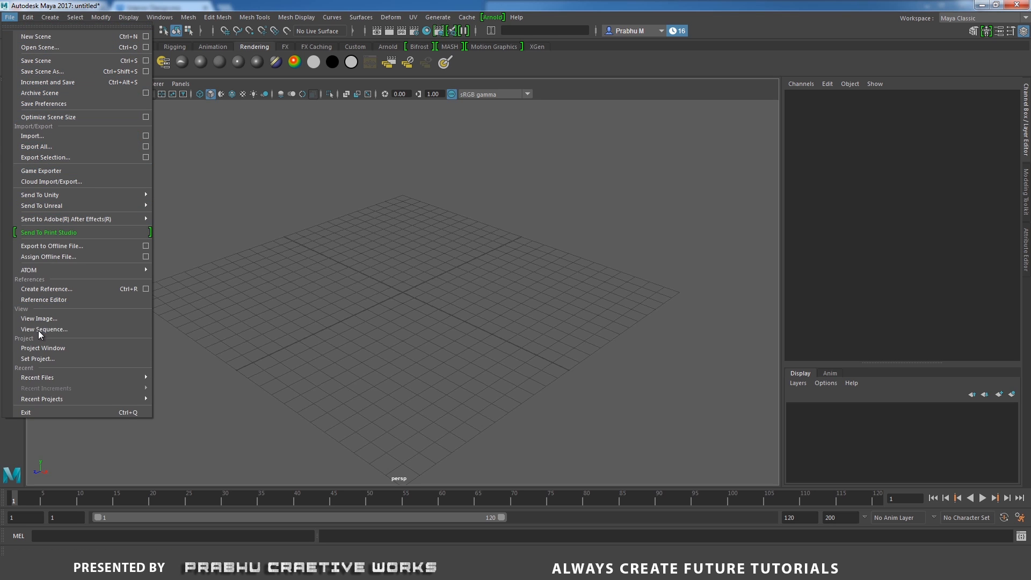
pyautogui.click(43, 348)
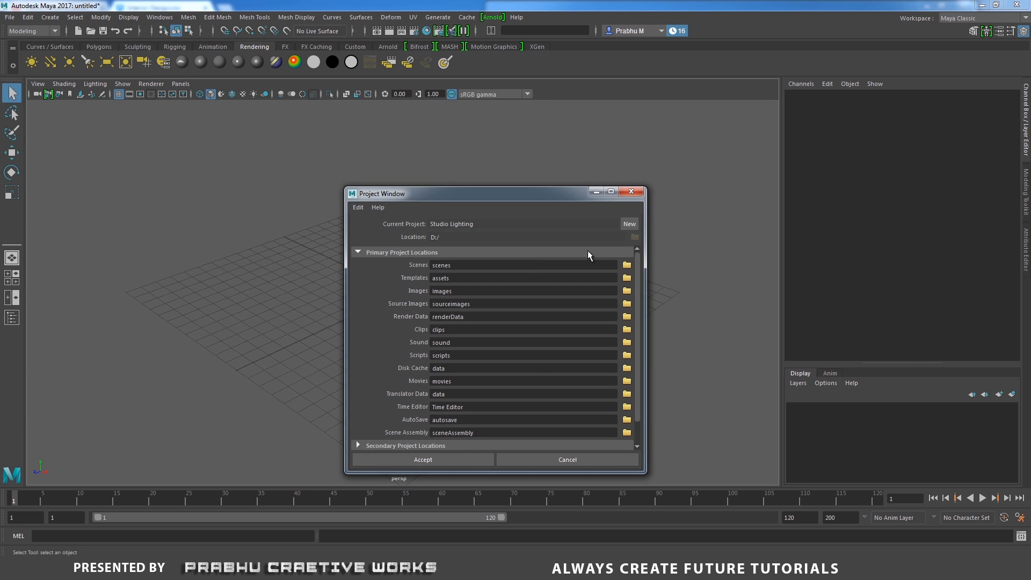
pyautogui.click(629, 224)
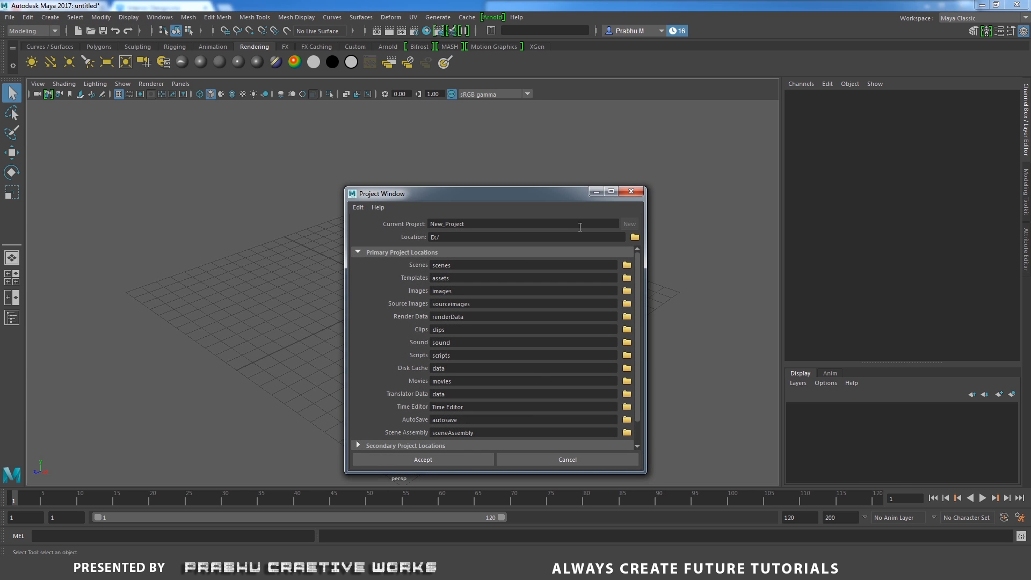
pyautogui.doubleClick(439, 236)
pyautogui.click(635, 237)
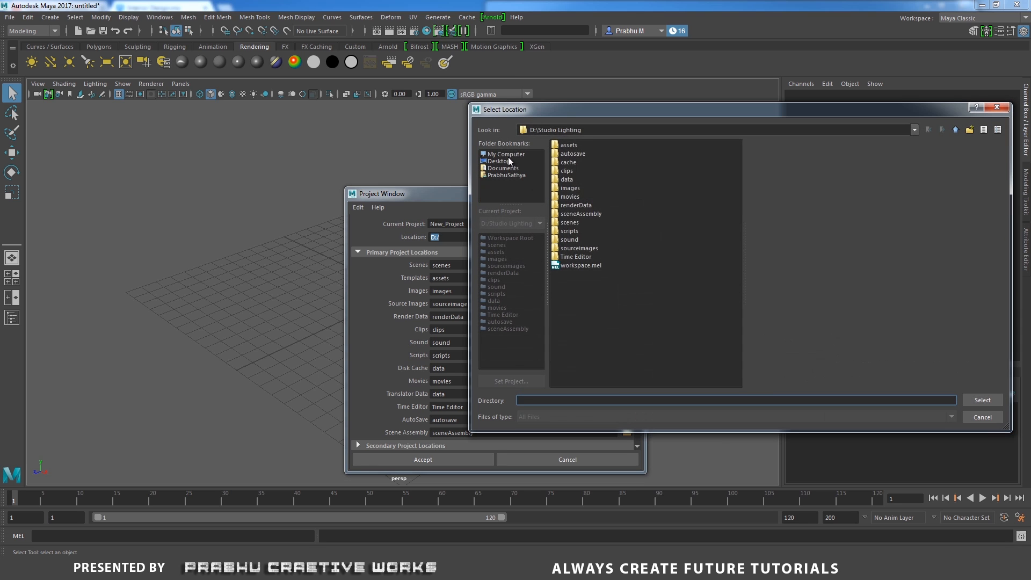
pyautogui.click(507, 155)
pyautogui.click(563, 155)
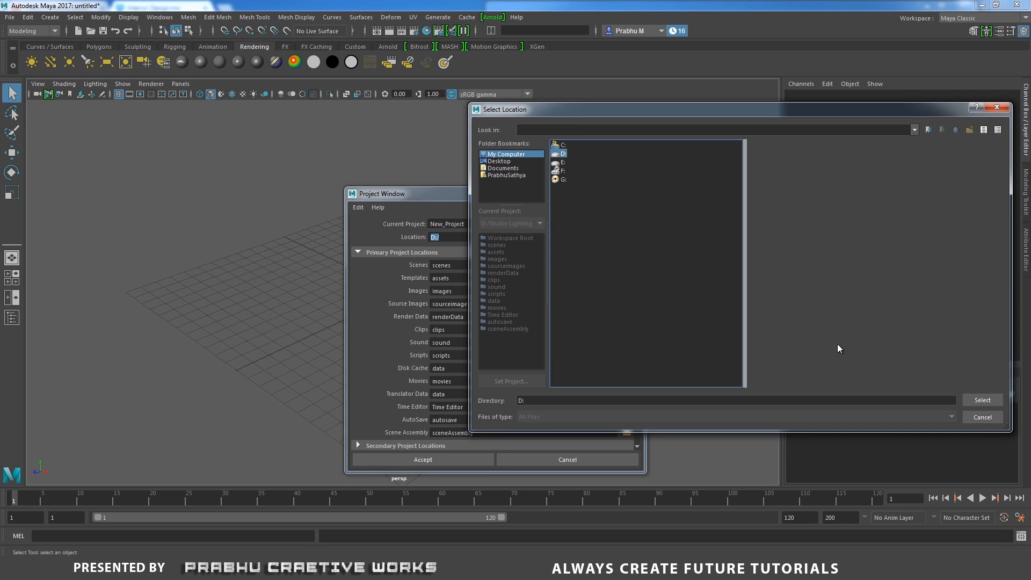
pyautogui.click(980, 401)
# Name the new project Interior_Day_Lighting and create it with the default folder locations
pyautogui.moveTo(472, 225); pyautogui.dragTo(378, 216)
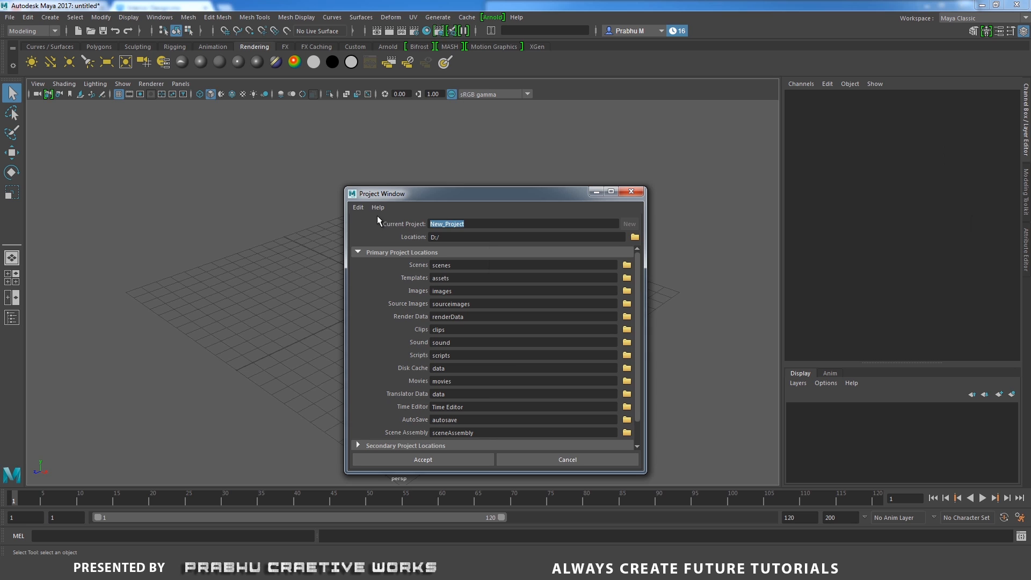
pyautogui.write('Interior_Day_Lighting')
pyautogui.click(446, 459)
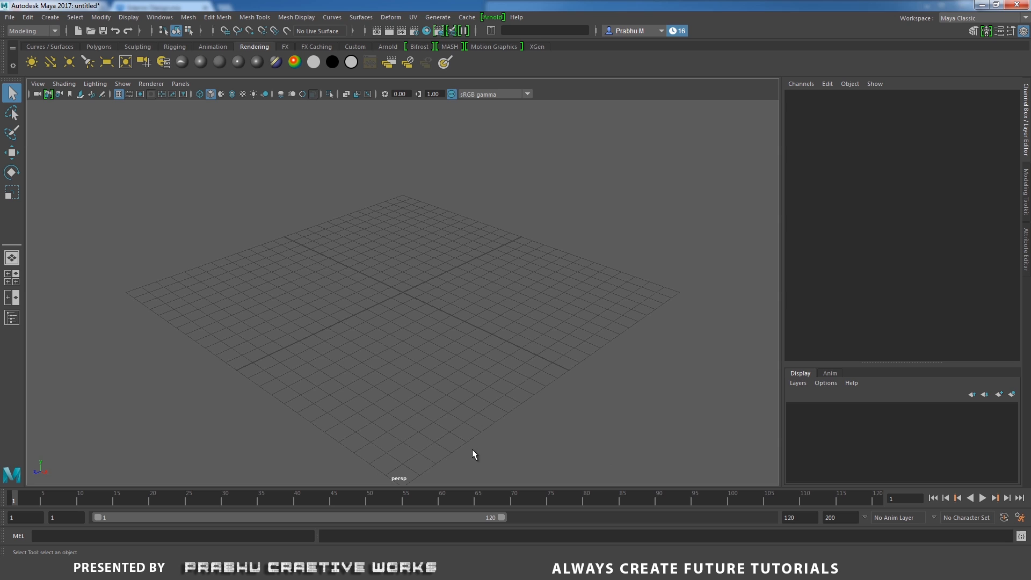
# Switch to Windows Explorer and open the scenes folder inside Interior_Day_Lighting on drive D:
pyautogui.press('super+e')
pyautogui.doubleClick(768, 102)
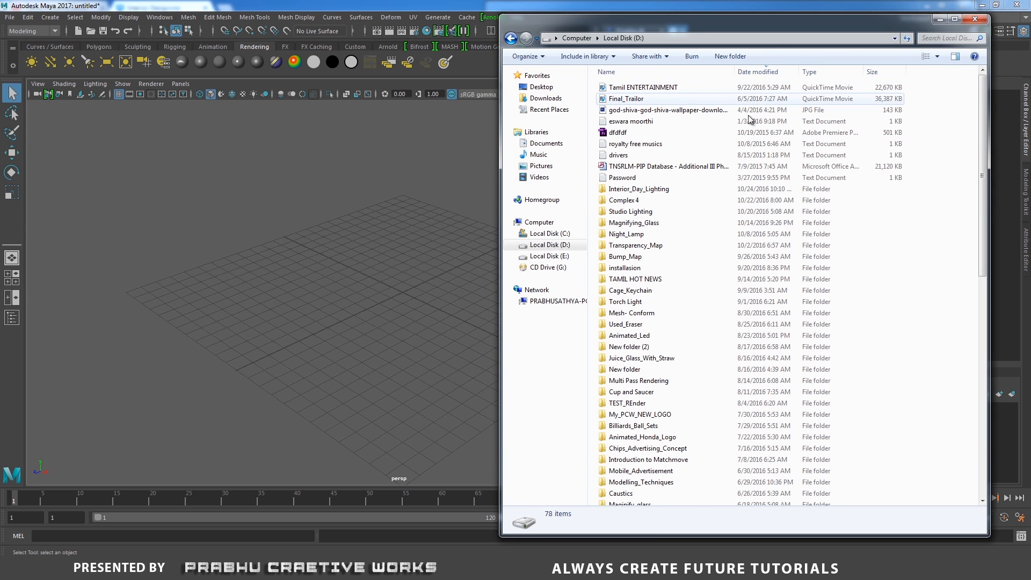
pyautogui.click(627, 301)
pyautogui.scroll(-2, 639, 376)
pyautogui.click(637, 387)
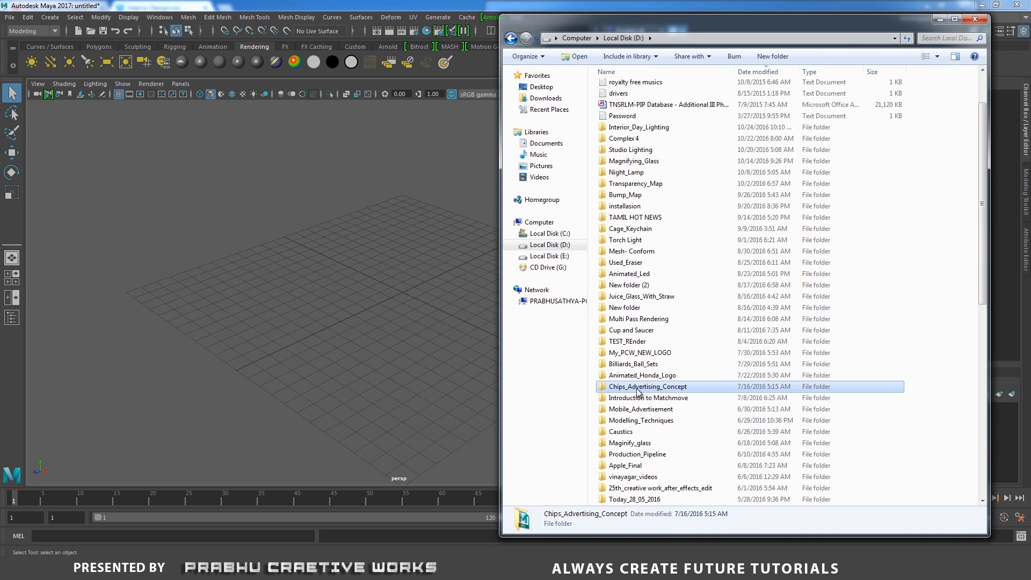
pyautogui.click(643, 398)
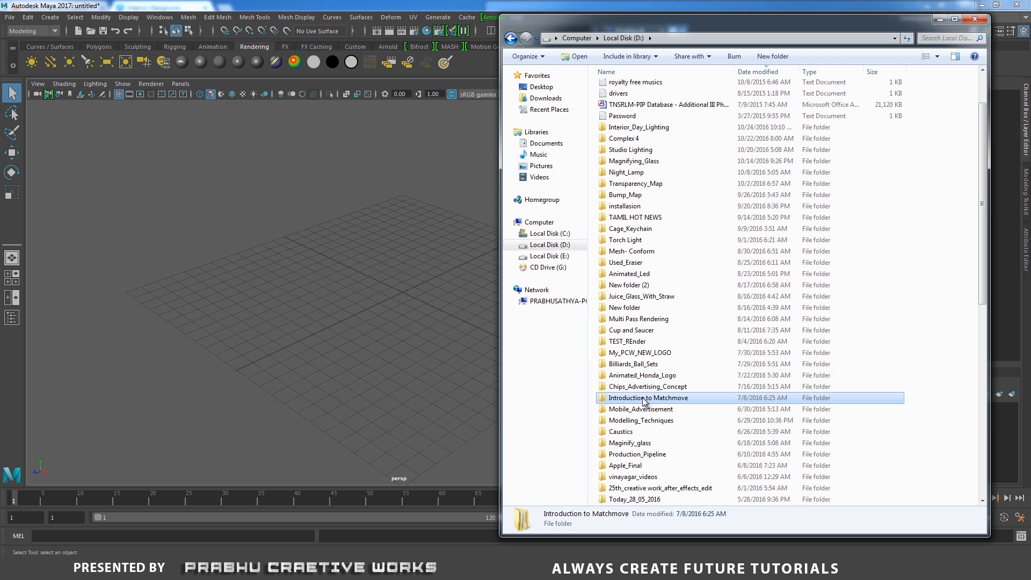
pyautogui.click(641, 421)
pyautogui.scroll(-7, 657, 398)
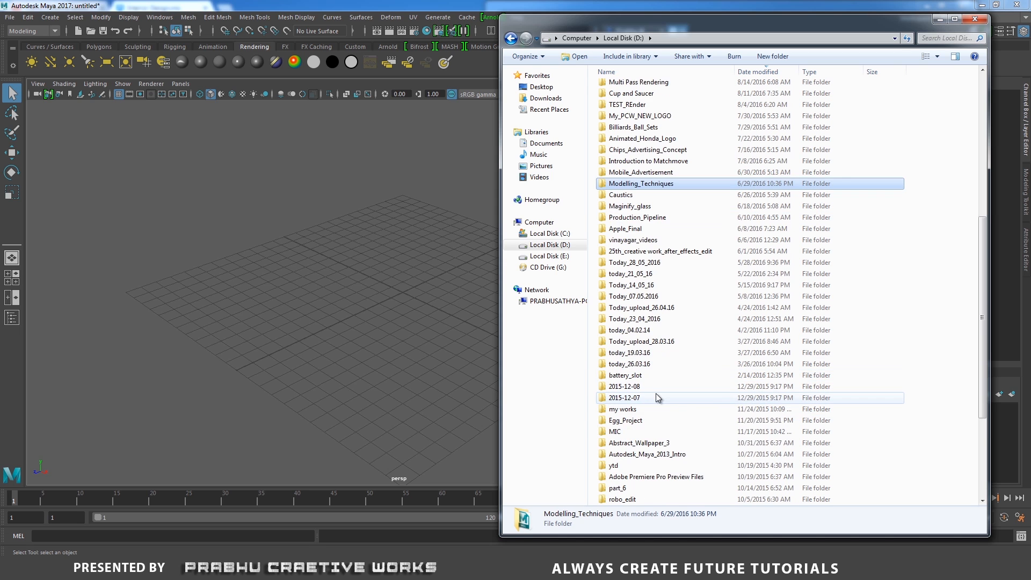
pyautogui.scroll(-5, 658, 397)
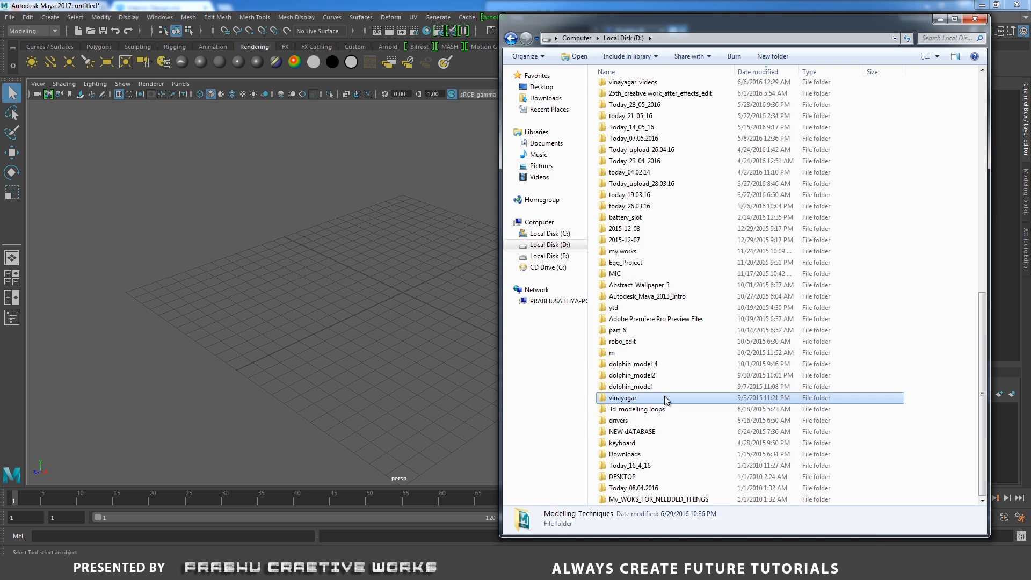
pyautogui.press('Home')
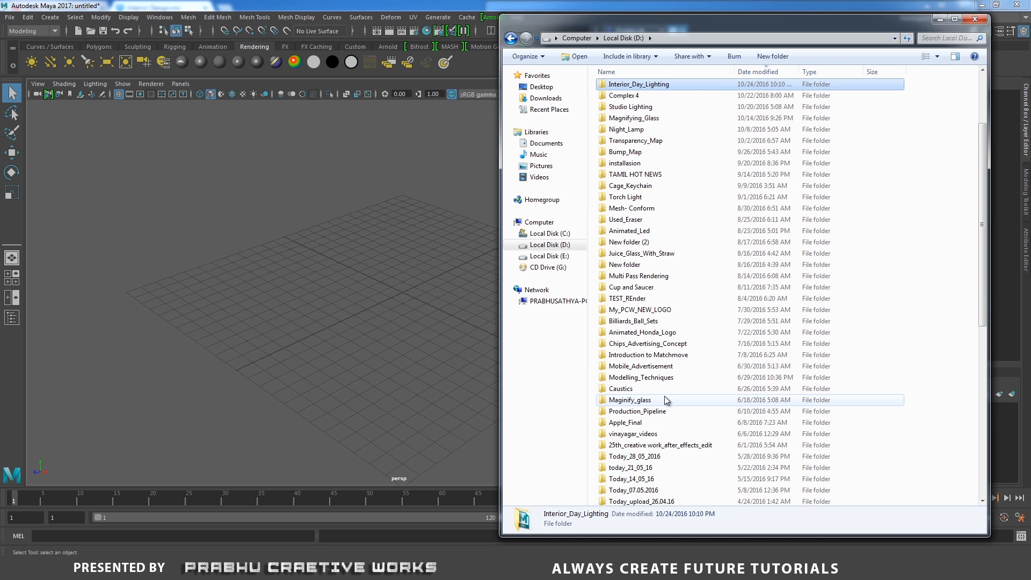
pyautogui.doubleClick(653, 86)
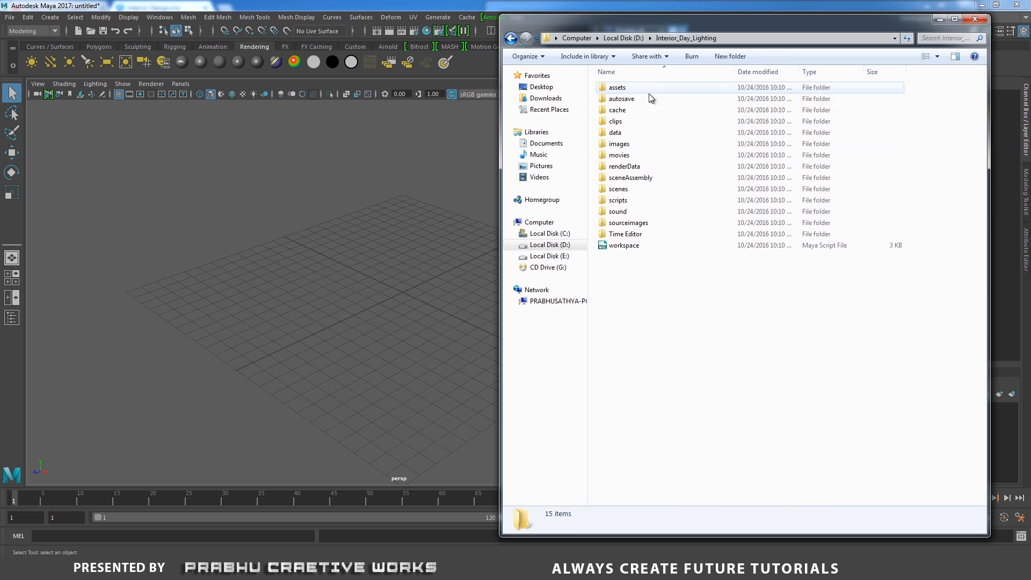
pyautogui.doubleClick(637, 192)
# Move the cut Interior Design file into the scenes folder with TeraCopy and close the folder window
pyautogui.rightClick(633, 204)
pyautogui.click(662, 278)
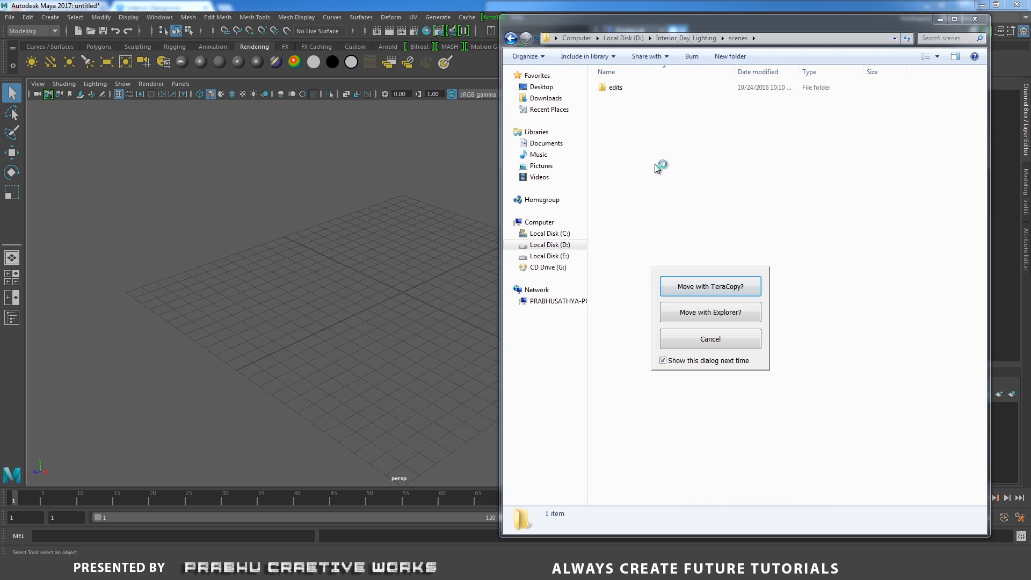
pyautogui.click(701, 286)
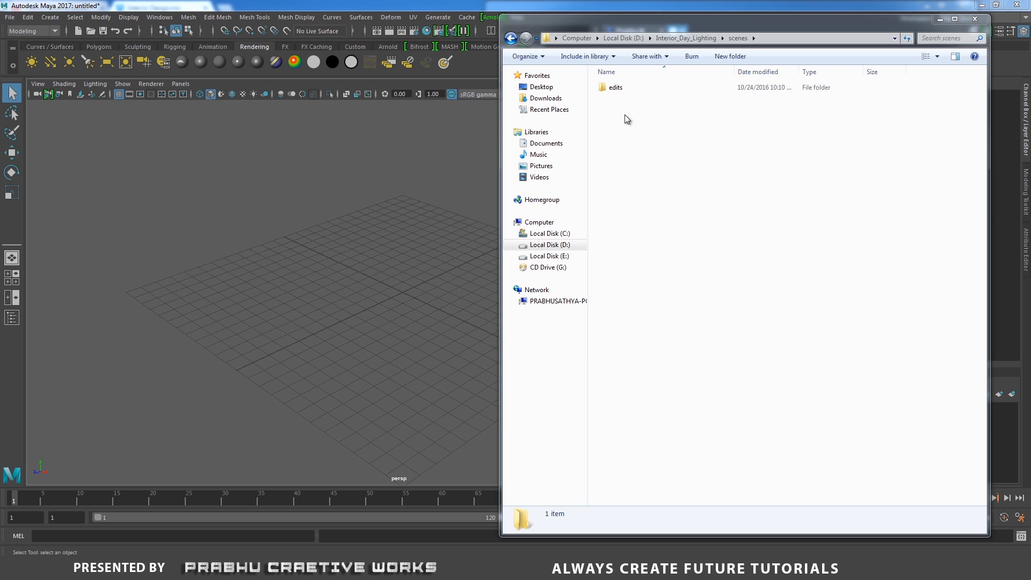
pyautogui.click(659, 101)
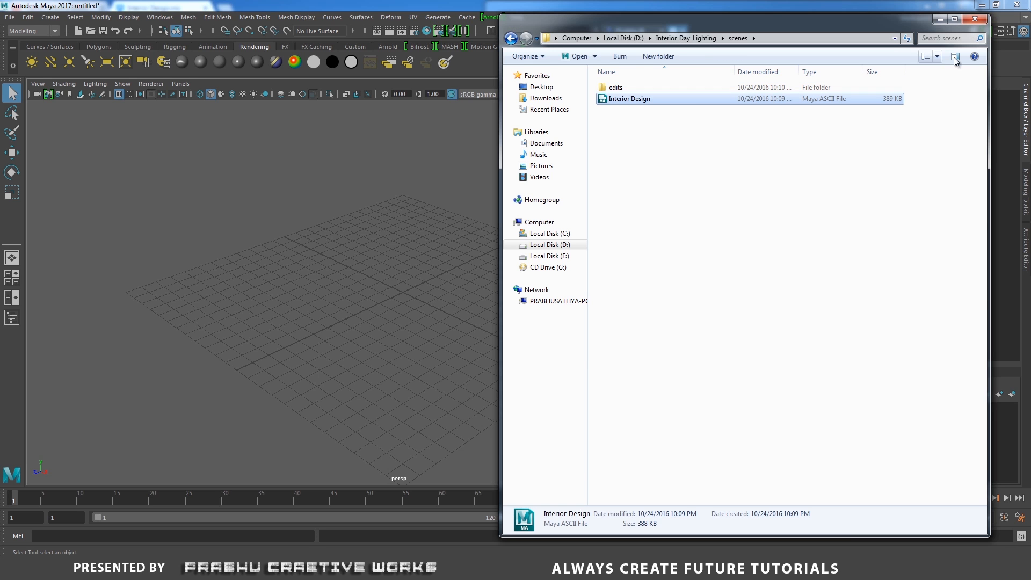
pyautogui.click(974, 19)
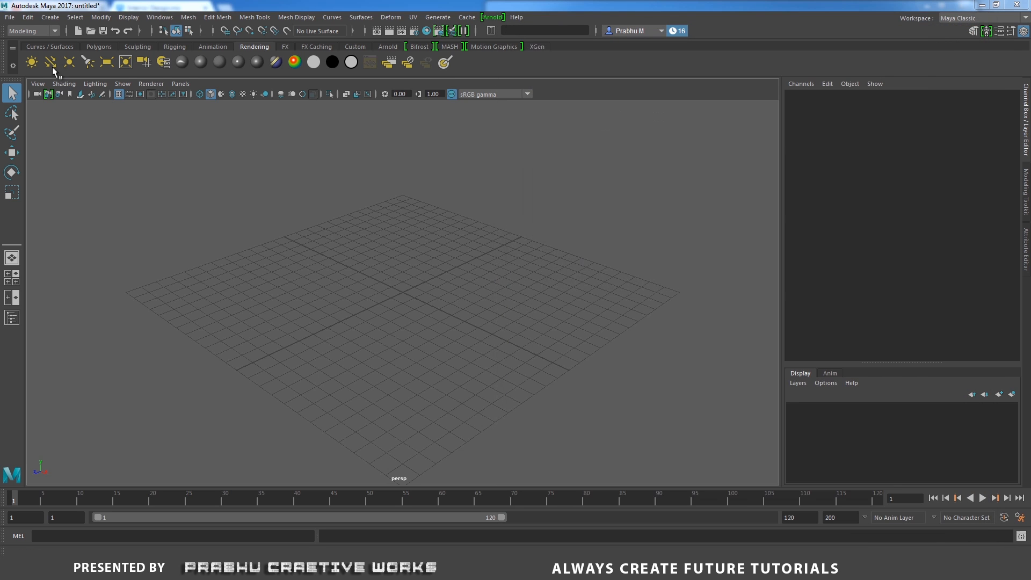
# Open the scene Interior Design.ma from the project's scenes folder in Maya, discarding the untitled scene's changes
pyautogui.click(9, 16)
pyautogui.click(27, 42)
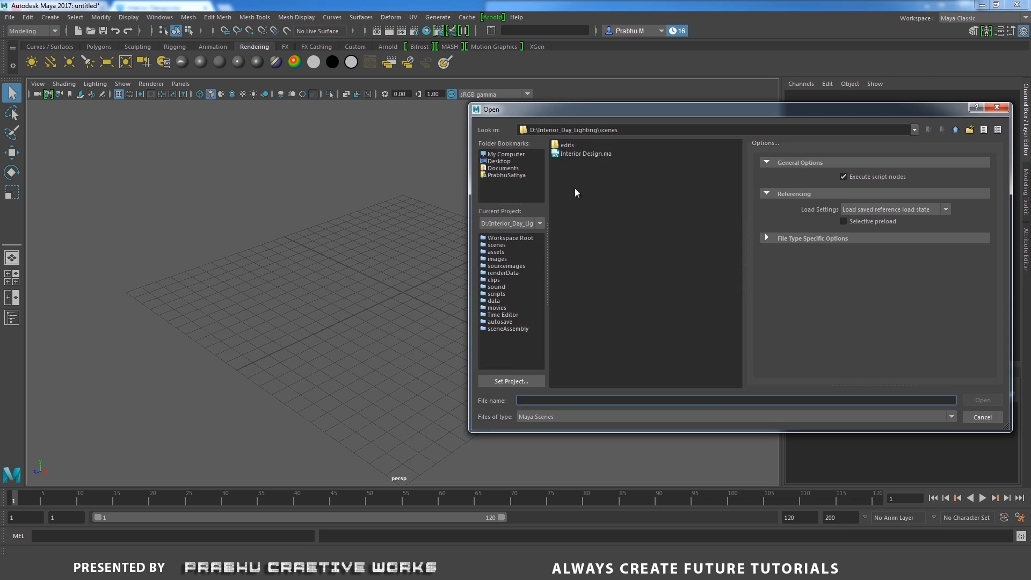
pyautogui.click(595, 154)
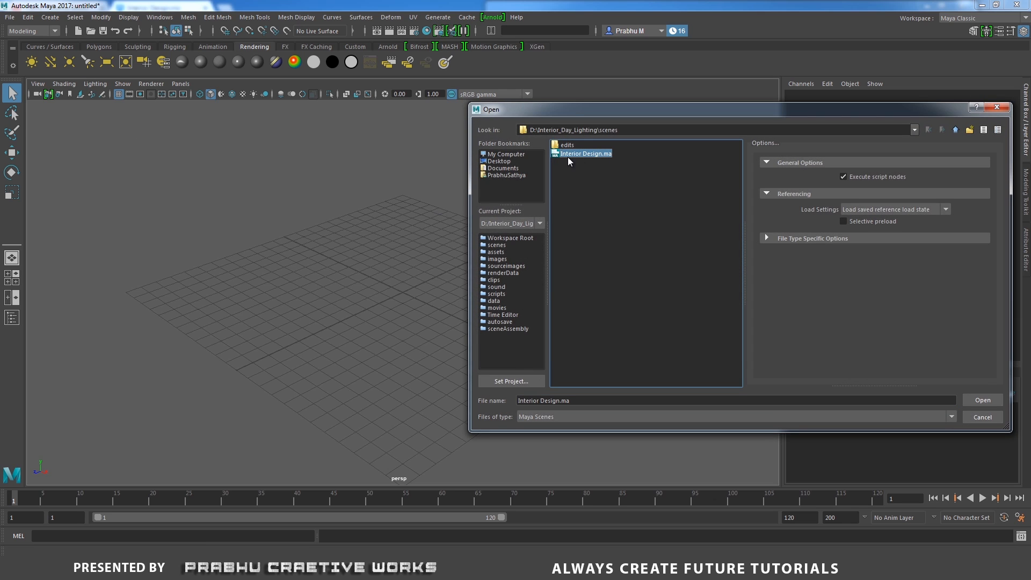
pyautogui.click(985, 403)
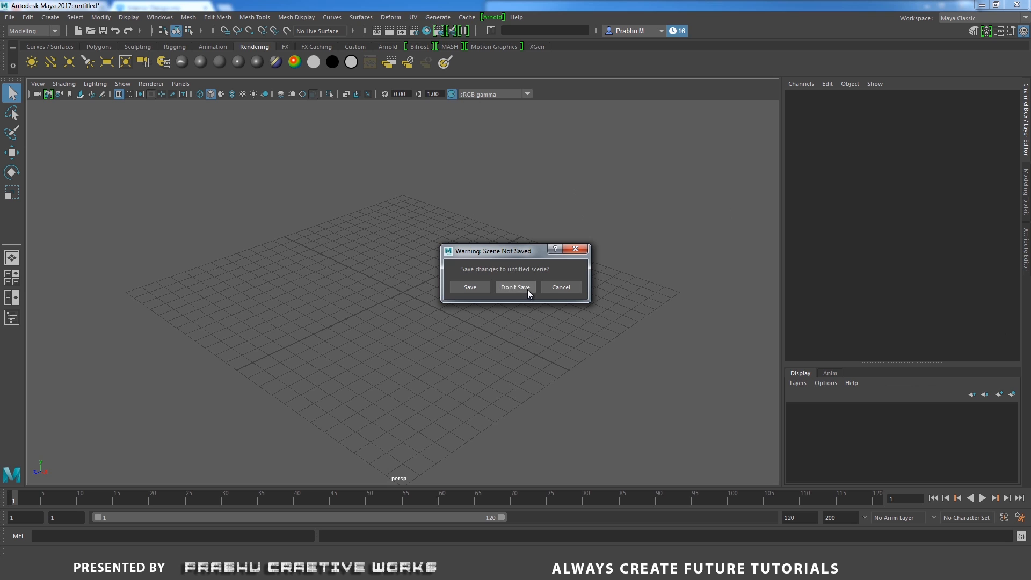
pyautogui.click(516, 288)
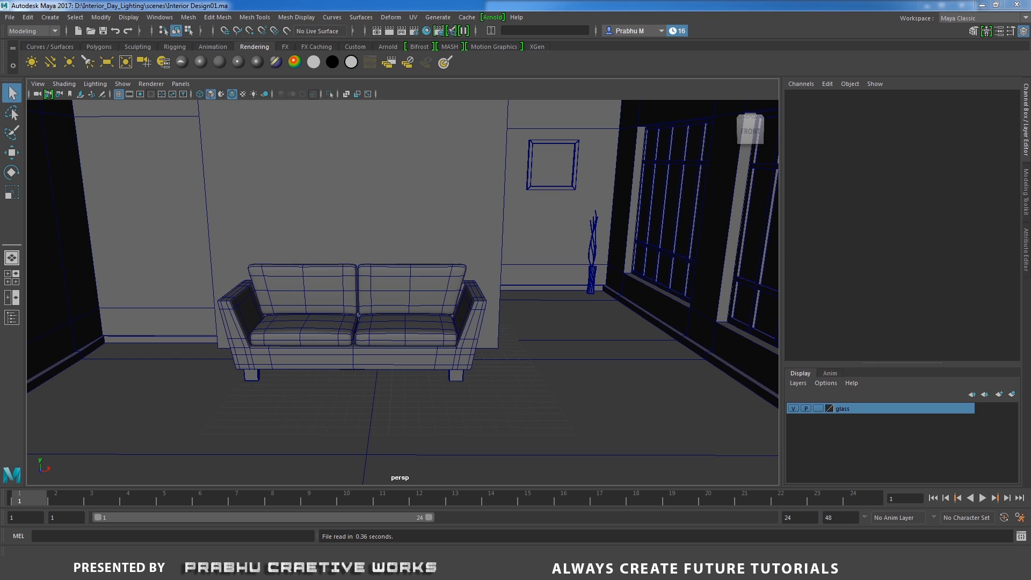
# Select the sofa's seat cushions, the sofa base and the floor one after another to examine the room's objects
pyautogui.click(404, 336)
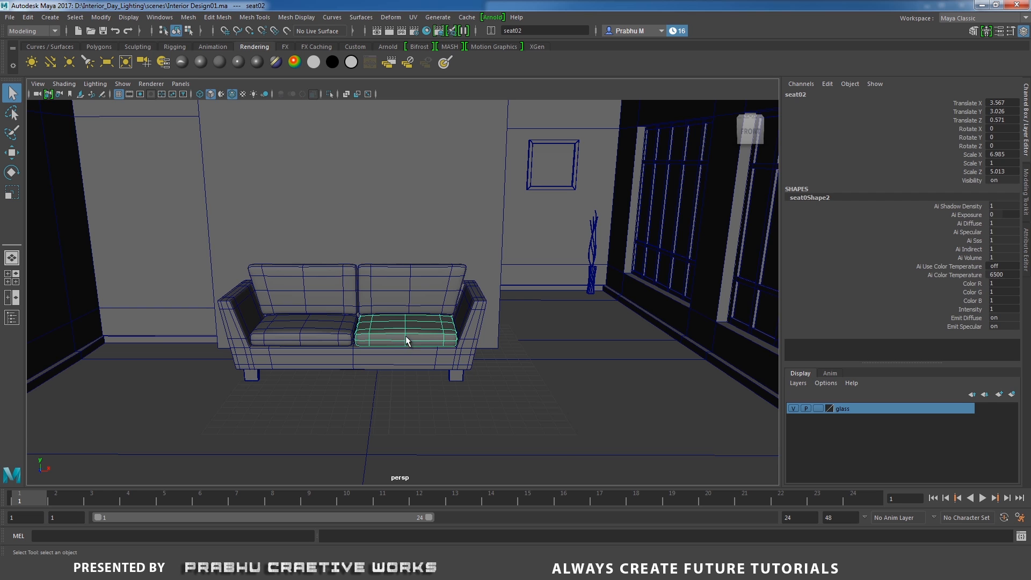
pyautogui.click(314, 340)
pyautogui.click(306, 354)
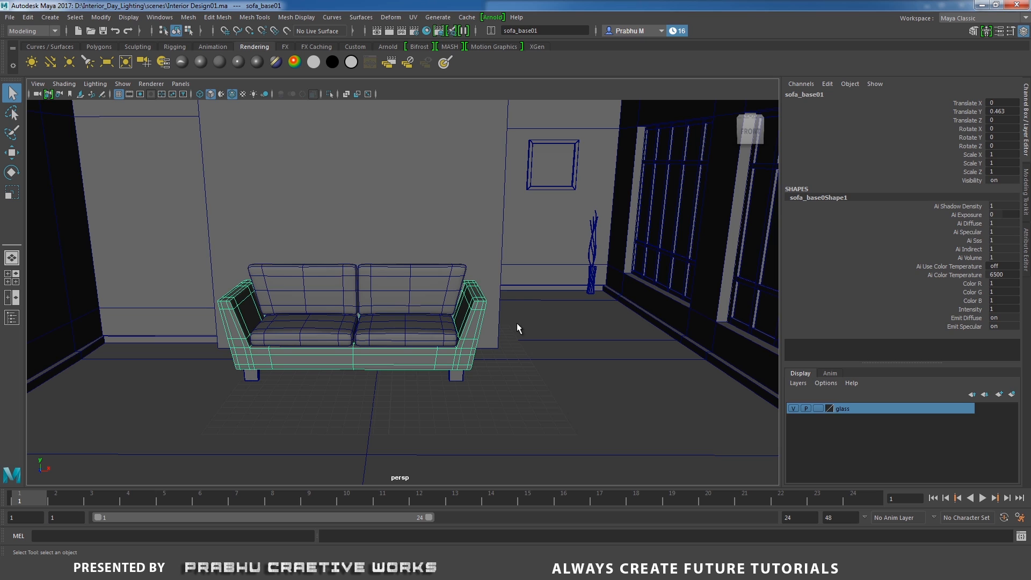
pyautogui.click(559, 339)
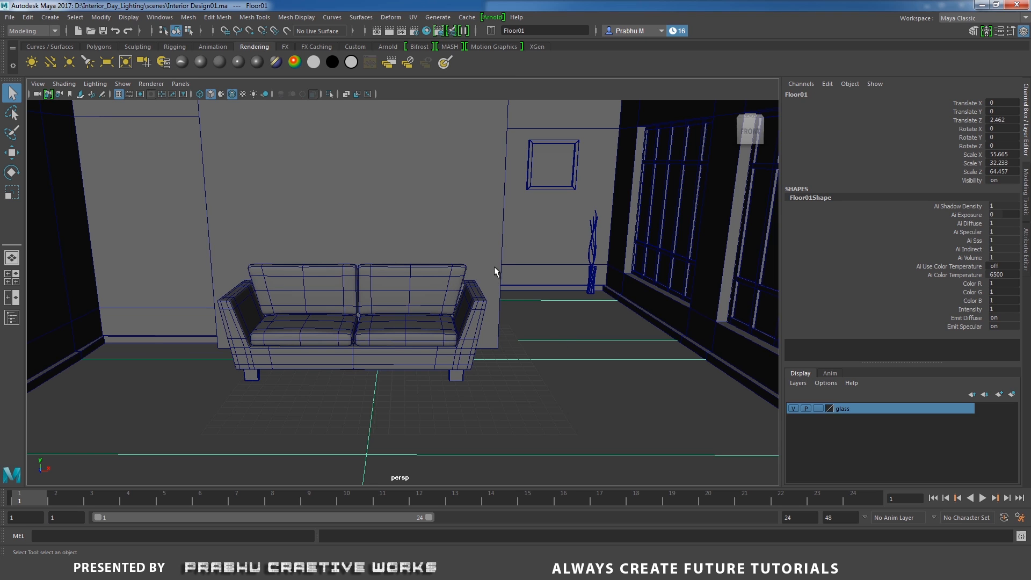
# Open the Outliner and move its window away from the sofa to view the scene's object list
pyautogui.click(160, 17)
pyautogui.click(183, 131)
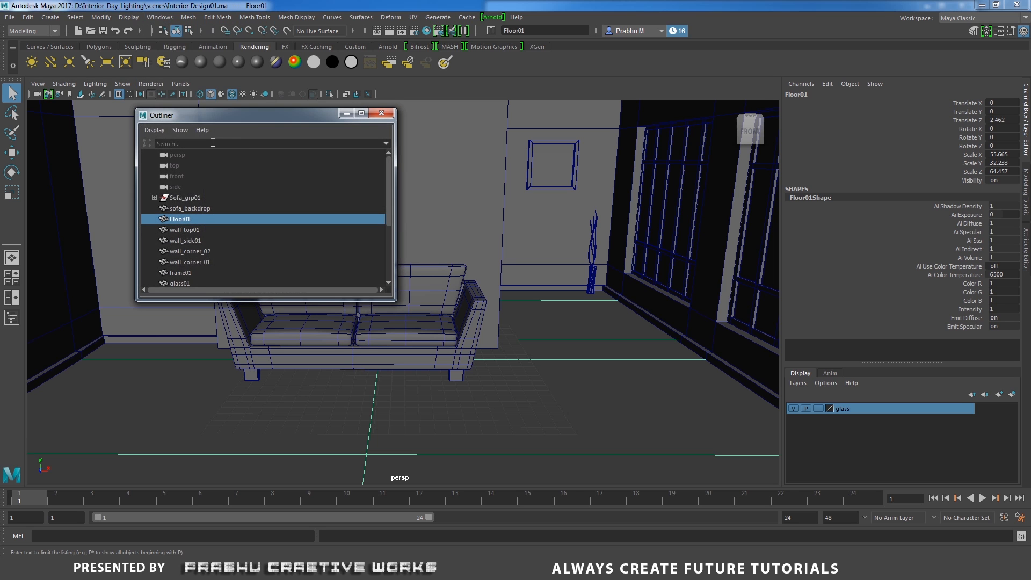
pyautogui.moveTo(259, 111); pyautogui.dragTo(452, 89)
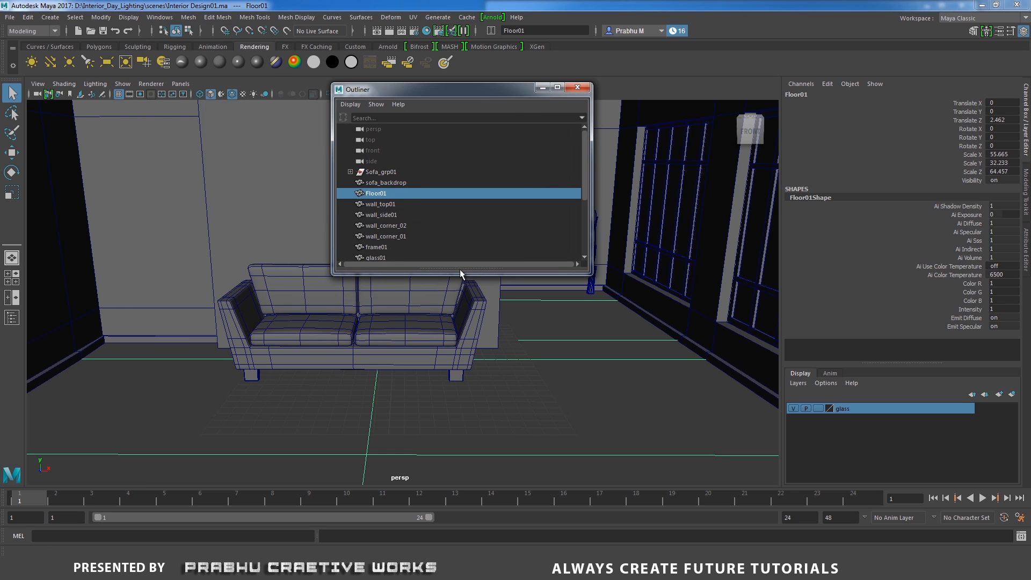
# Enlarge the Outliner, select wall_side01, wall_top01, Floor01, Sofa_grp01 and sofa_backdrop in turn to review the object names, and minimize it
pyautogui.moveTo(460, 272); pyautogui.dragTo(458, 421)
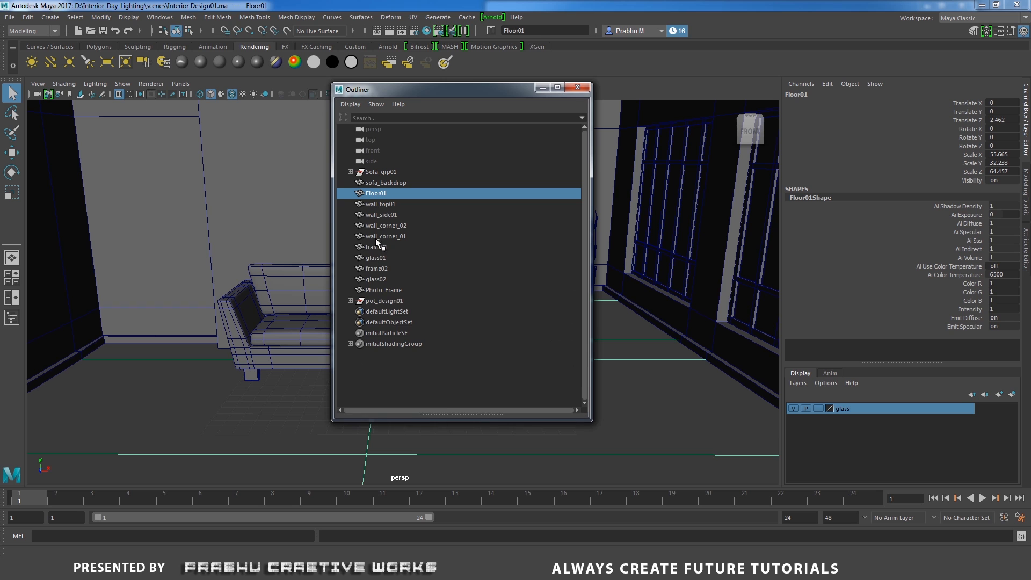
pyautogui.click(378, 213)
pyautogui.click(380, 203)
pyautogui.click(379, 193)
pyautogui.click(381, 172)
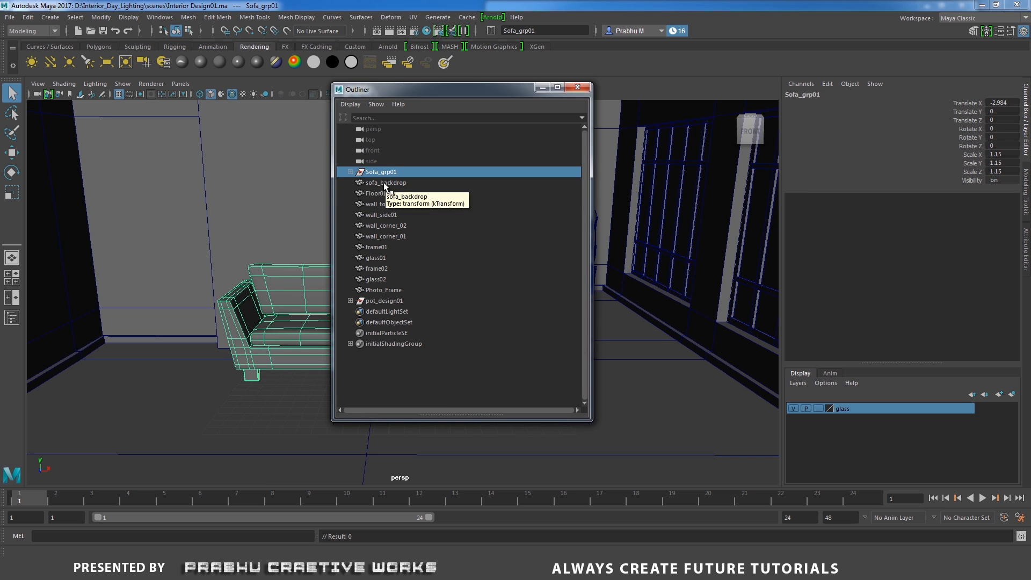
pyautogui.click(383, 182)
pyautogui.click(382, 193)
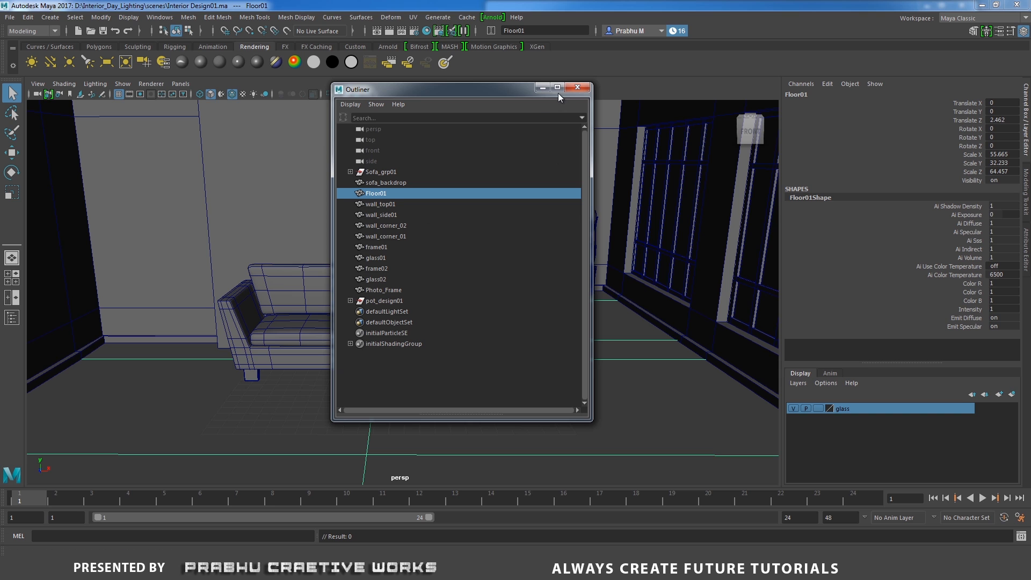
pyautogui.click(542, 87)
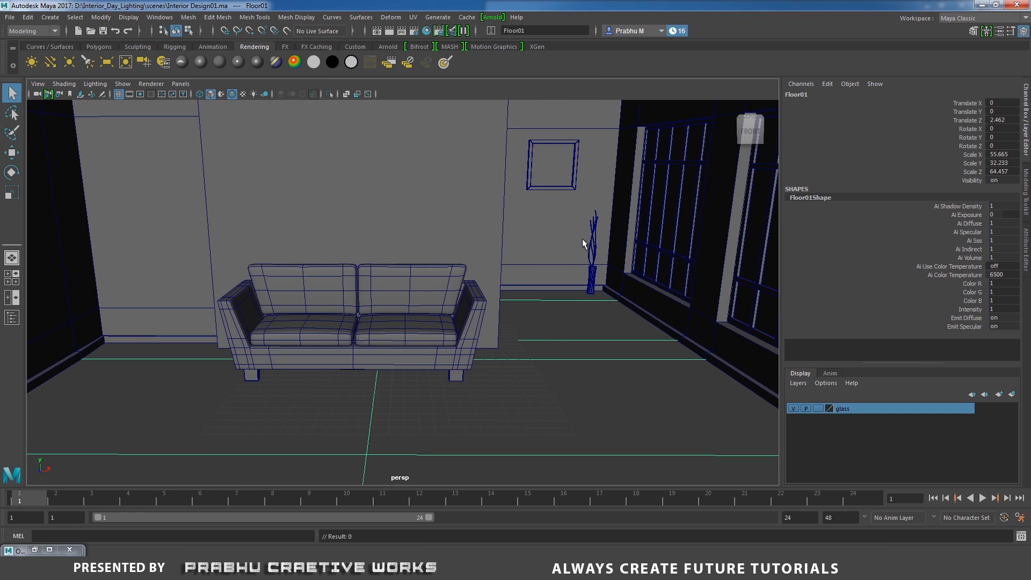
# Select the side wall and arrange the viewports as two side-by-side views, top and perspective
pyautogui.click(561, 252)
pyautogui.press('space')
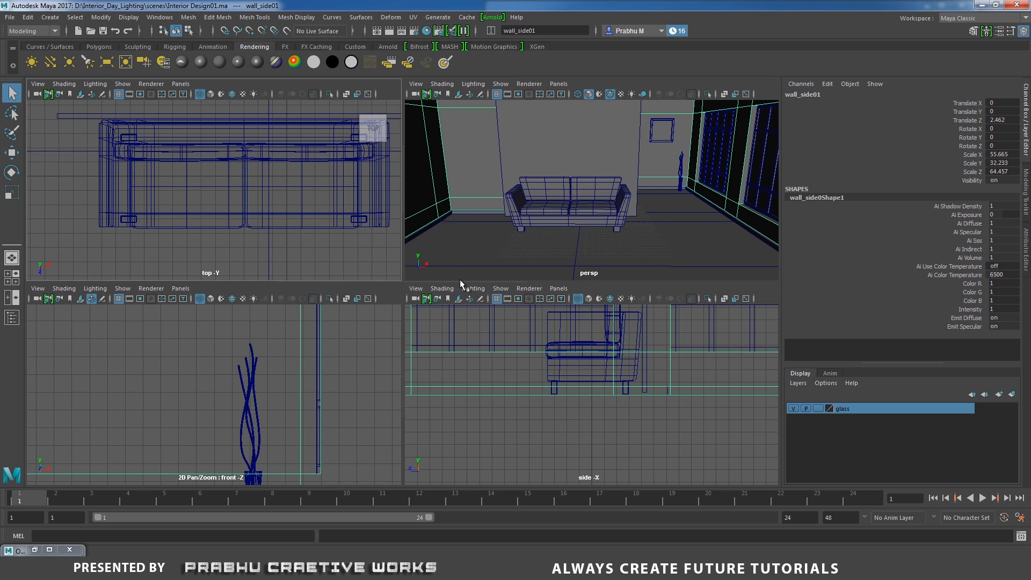
pyautogui.moveTo(461, 282); pyautogui.dragTo(446, 489)
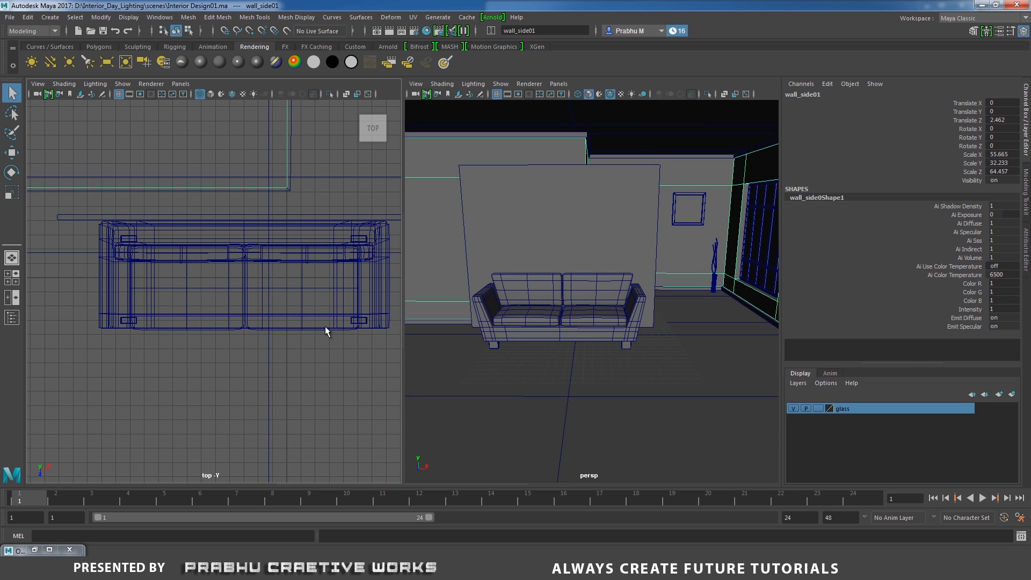
# Create a new camera and scale it up uniformly to about 7.37
pyautogui.click(142, 62)
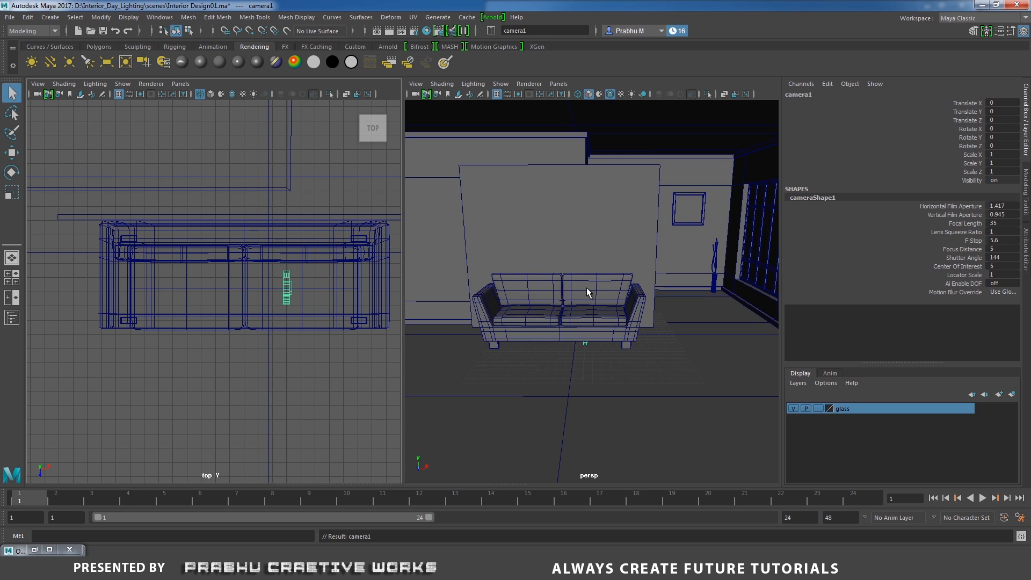
pyautogui.press('r')
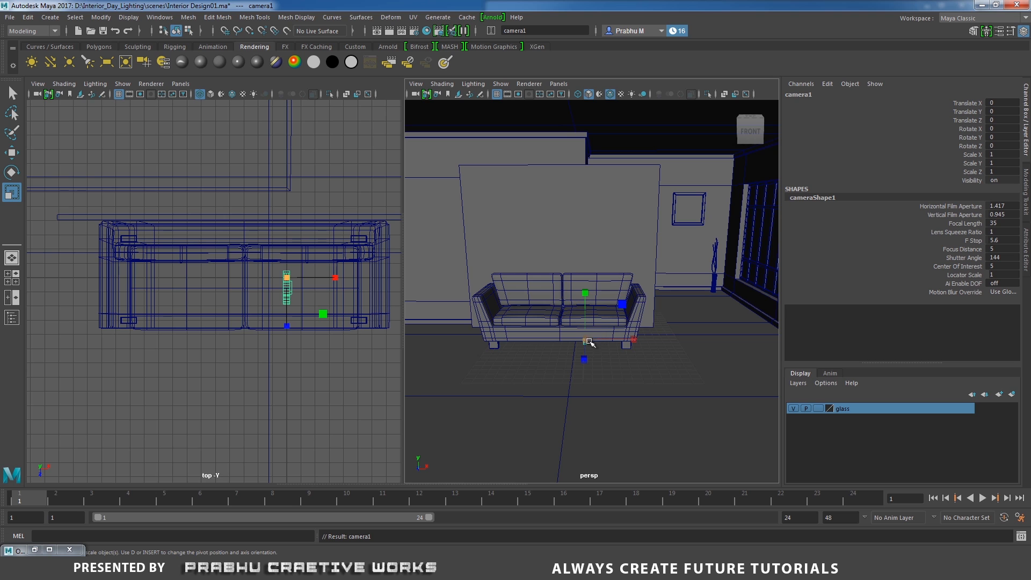
pyautogui.moveTo(601, 329); pyautogui.dragTo(697, 249, button='middle')
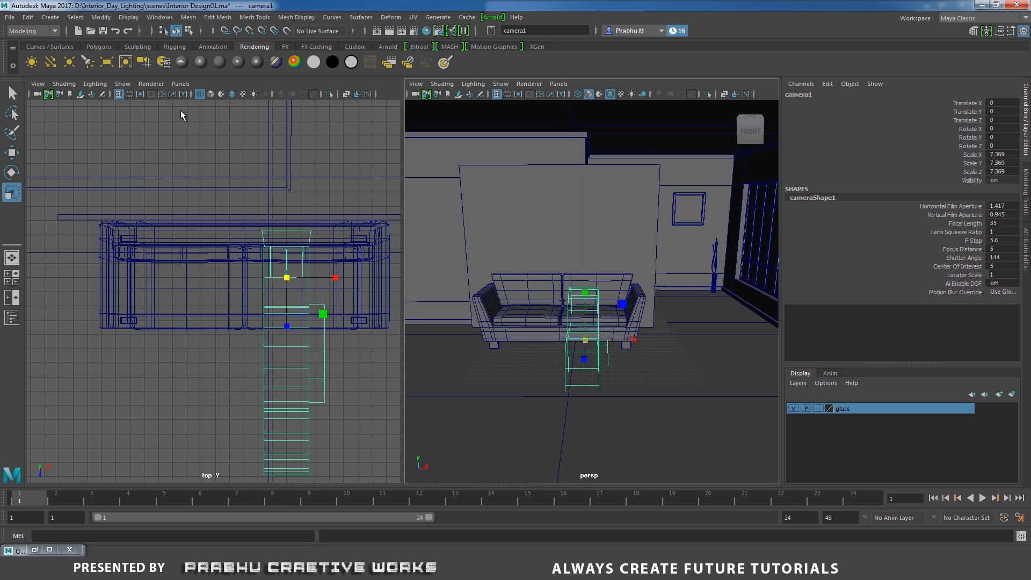
# Switch the top view to look through camera1 in shaded mode and frame the whole sofa from the front, slightly above
pyautogui.click(176, 84)
pyautogui.moveTo(193, 94)
pyautogui.click(299, 92)
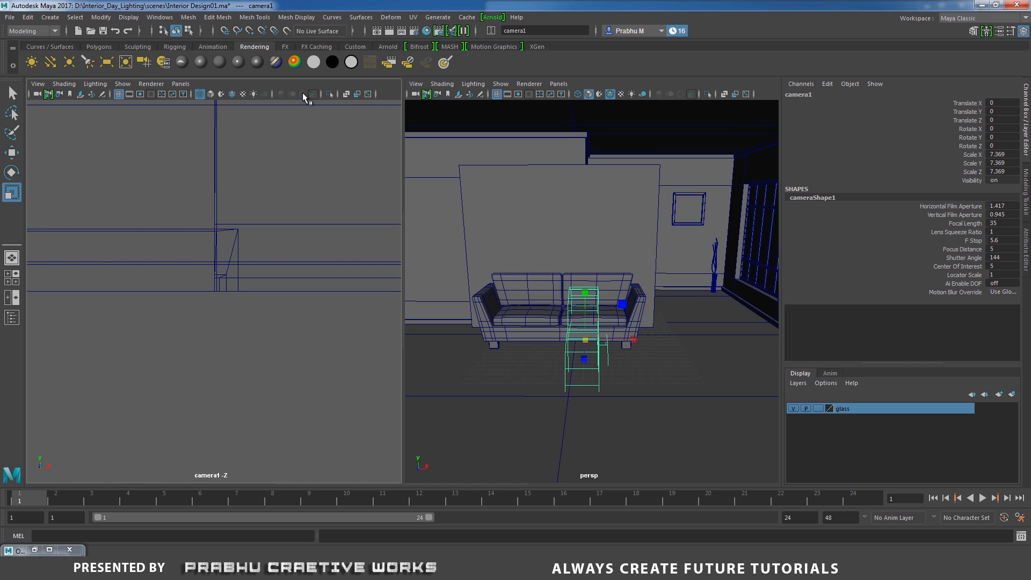
pyautogui.keyDown('alt'); pyautogui.moveTo(349, 278); pyautogui.dragTo(165, 276, button='right'); pyautogui.keyUp('alt')
pyautogui.press('5')
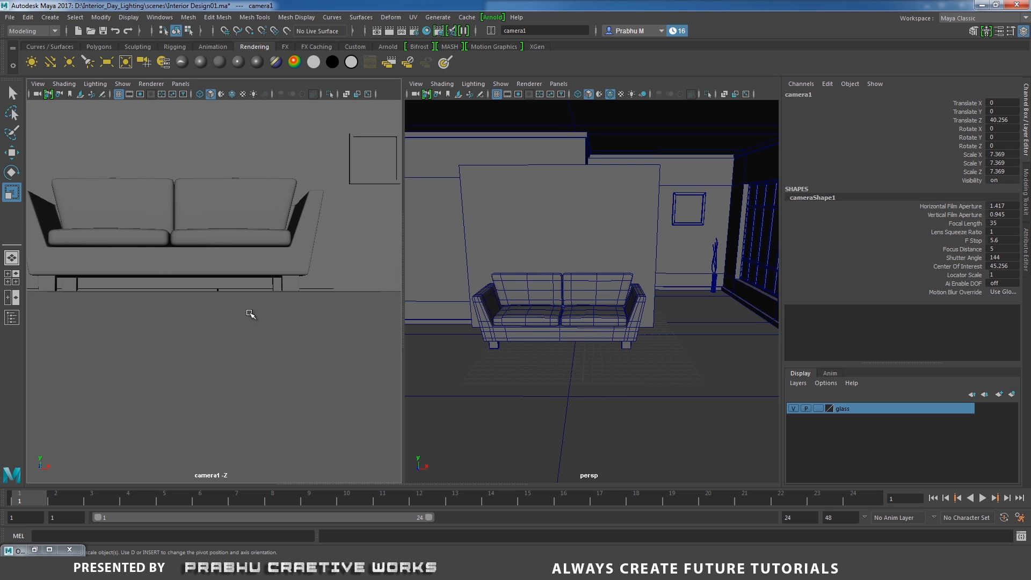
pyautogui.keyDown('alt'); pyautogui.moveTo(351, 293); pyautogui.dragTo(307, 299, button='right'); pyautogui.keyUp('alt')
pyautogui.keyDown('alt'); pyautogui.moveTo(306, 299); pyautogui.dragTo(309, 313); pyautogui.keyUp('alt')
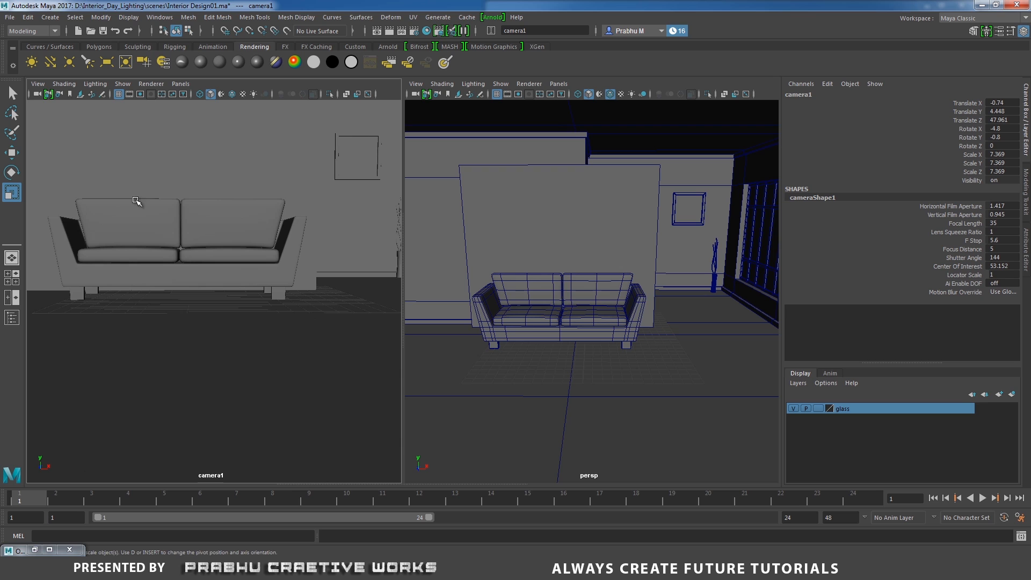
# Set camera1's view to Overscan and turn on its Resolution Gate
pyautogui.click(38, 84)
pyautogui.moveTo(81, 288)
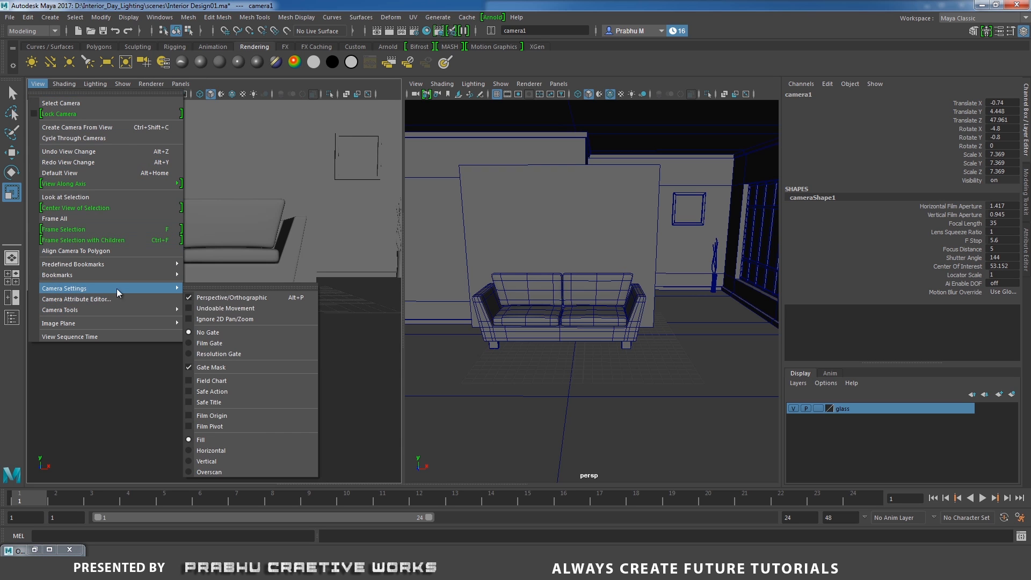
pyautogui.click(243, 471)
pyautogui.click(37, 83)
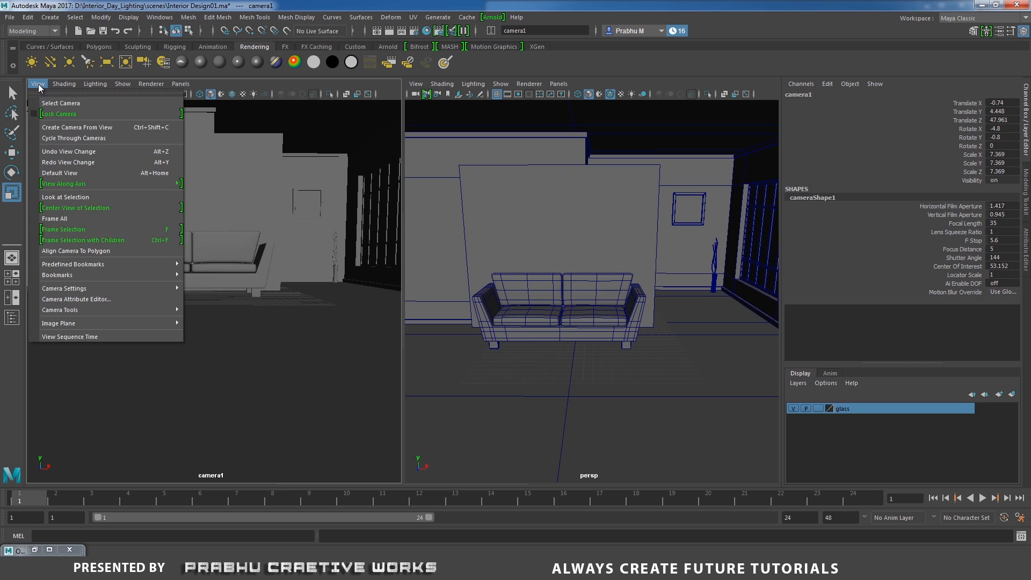
pyautogui.moveTo(97, 286)
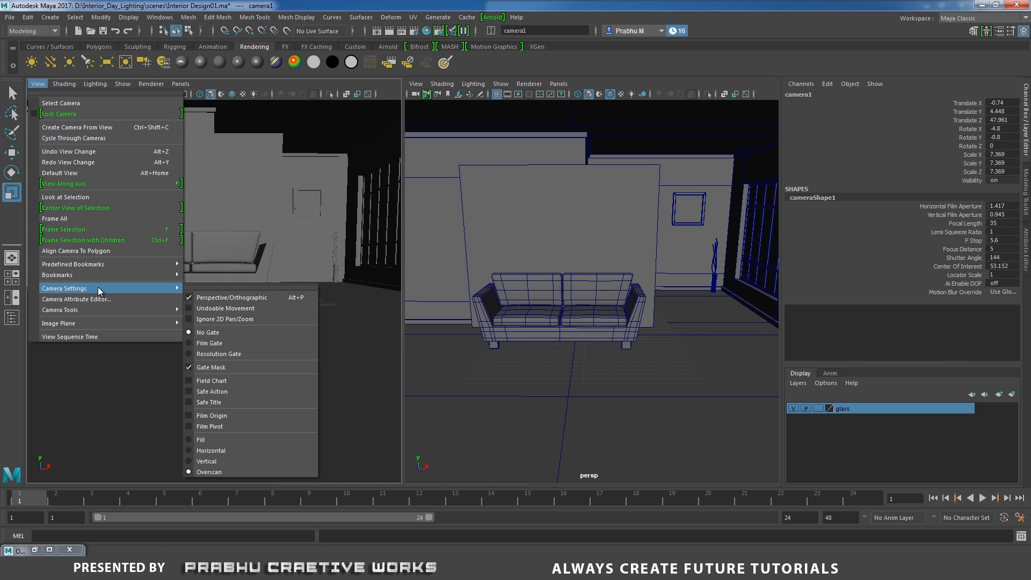
pyautogui.click(228, 352)
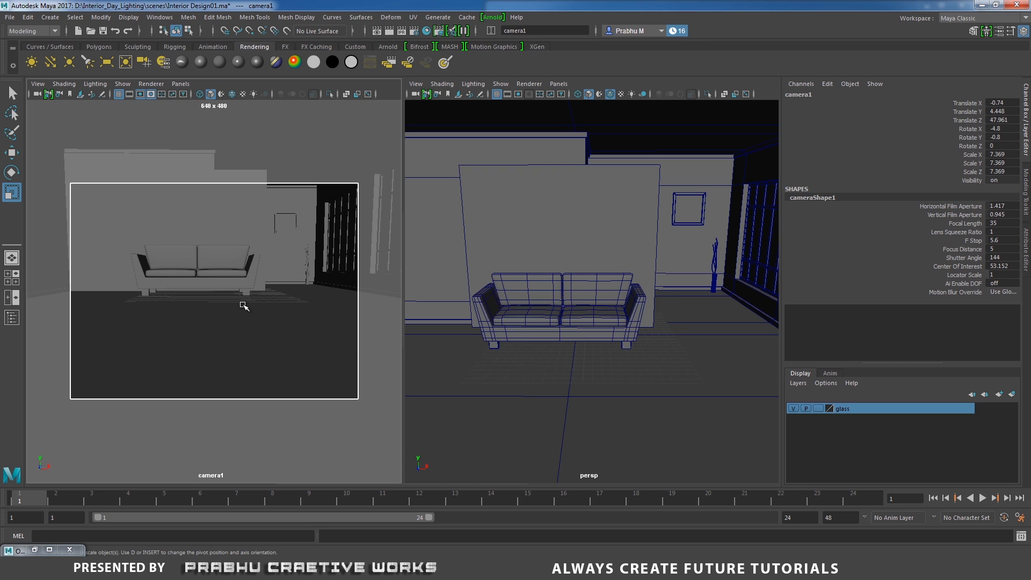
# Set the scene's render settings to render using Arnold Renderer
pyautogui.click(412, 31)
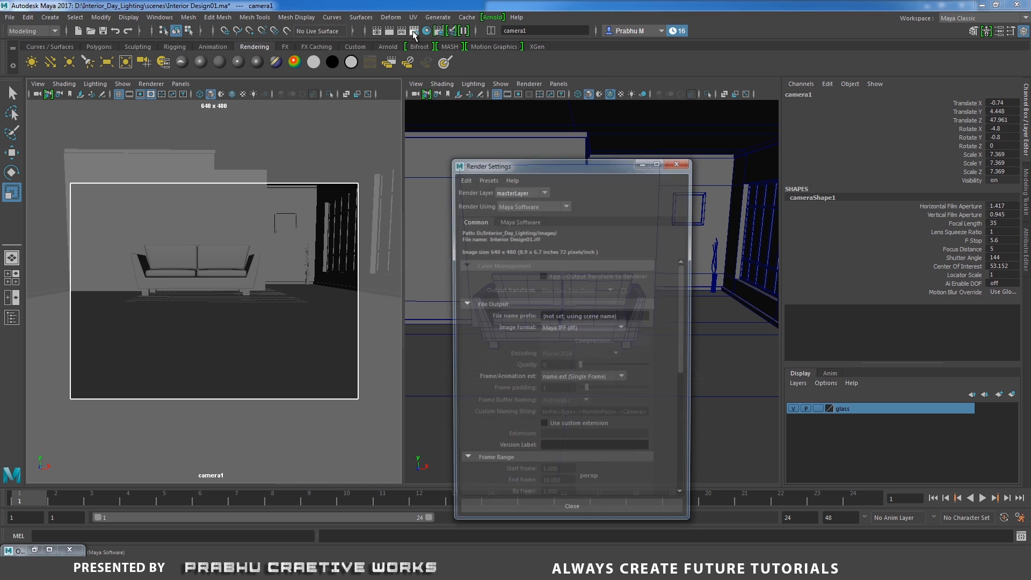
pyautogui.click(505, 205)
pyautogui.click(507, 259)
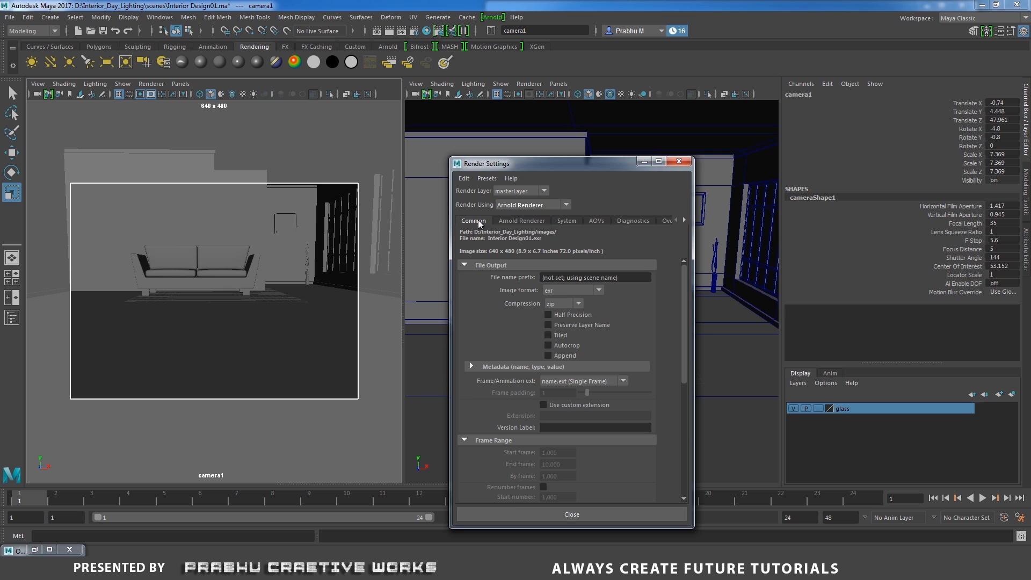
# Set the image size preset to HD_540 and the renderable camera to camera1, and close the render settings
pyautogui.moveTo(687, 293); pyautogui.dragTo(688, 417)
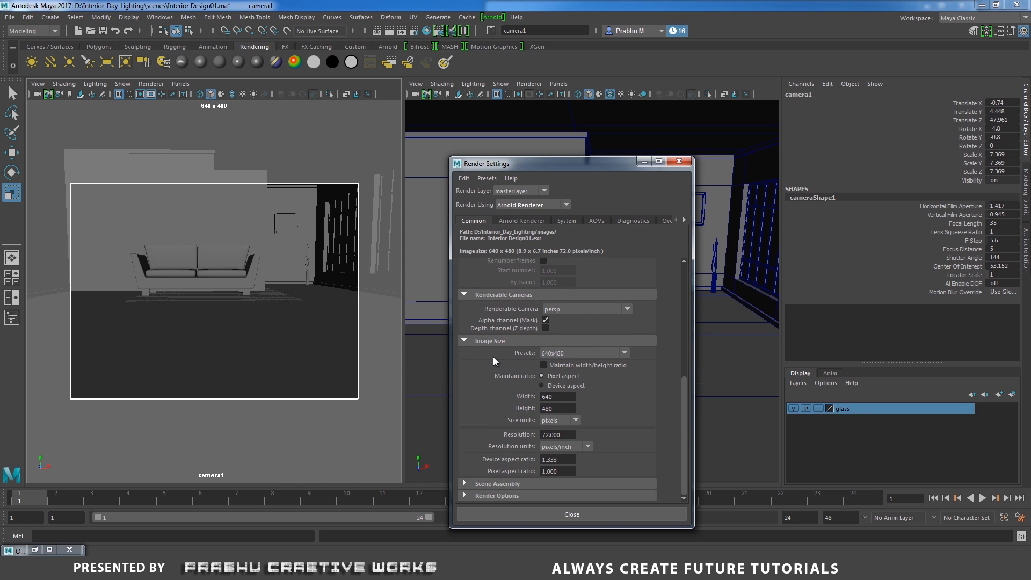
pyautogui.click(553, 348)
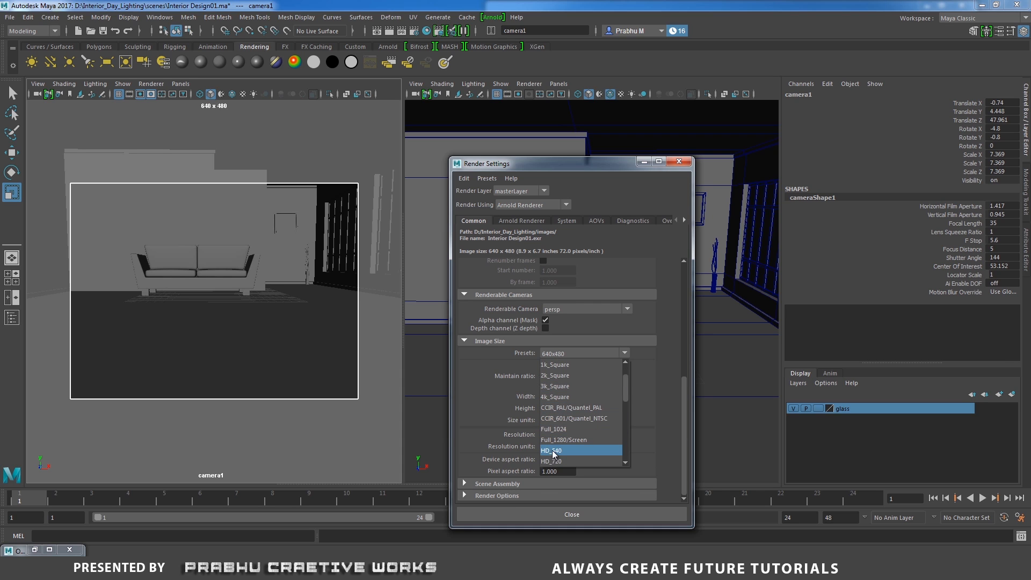
pyautogui.click(549, 451)
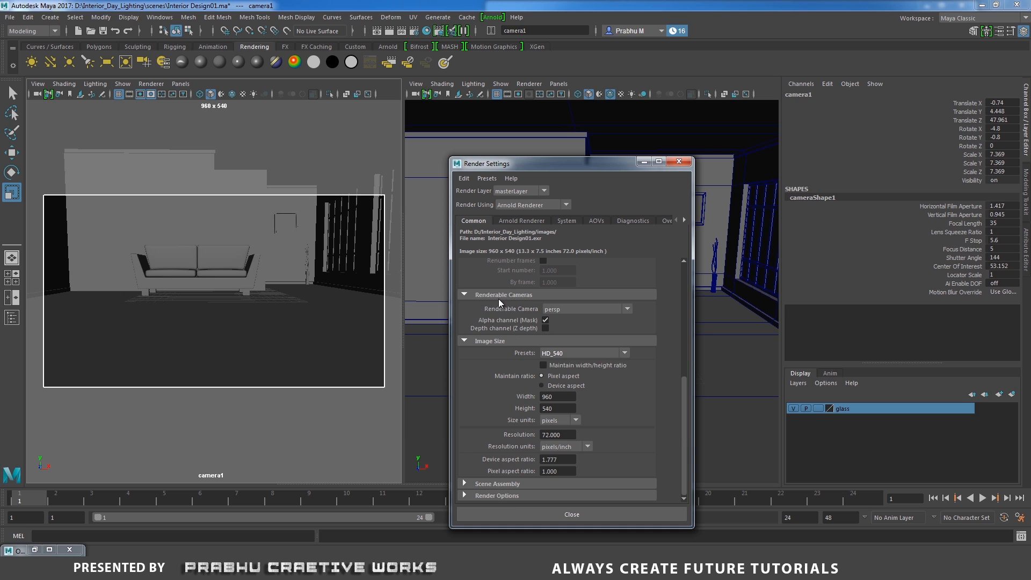
pyautogui.click(561, 309)
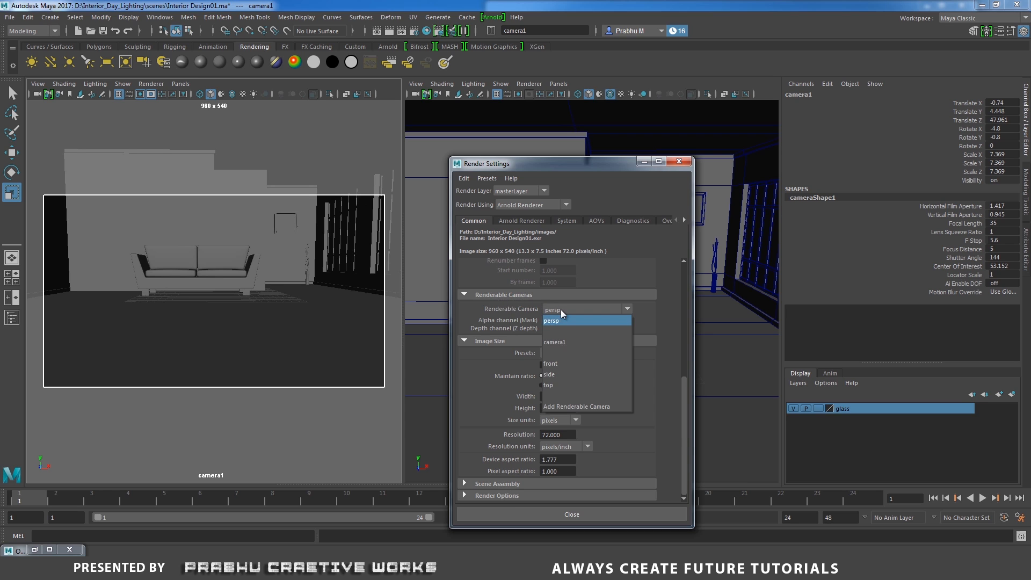
pyautogui.click(562, 343)
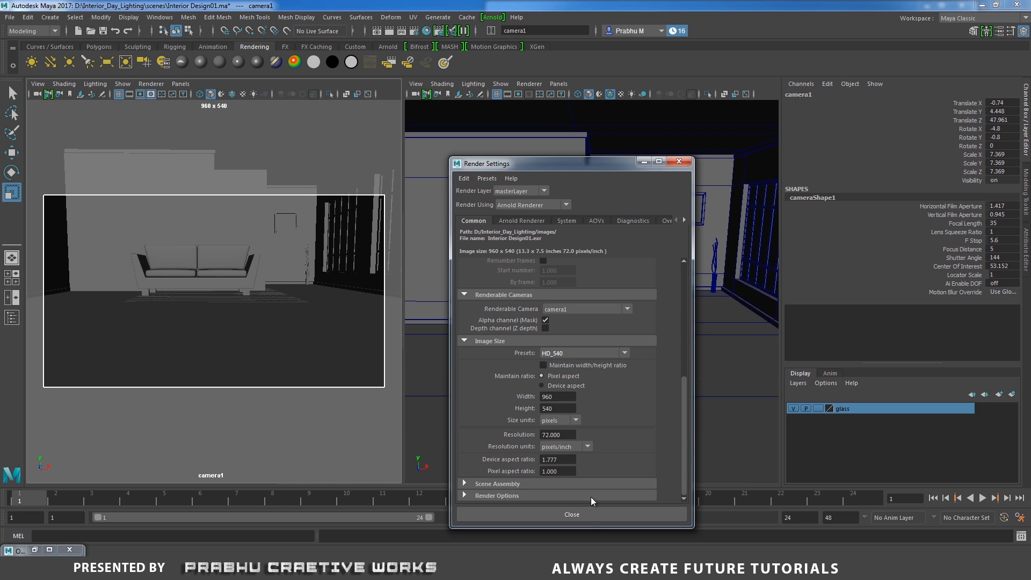
pyautogui.click(592, 517)
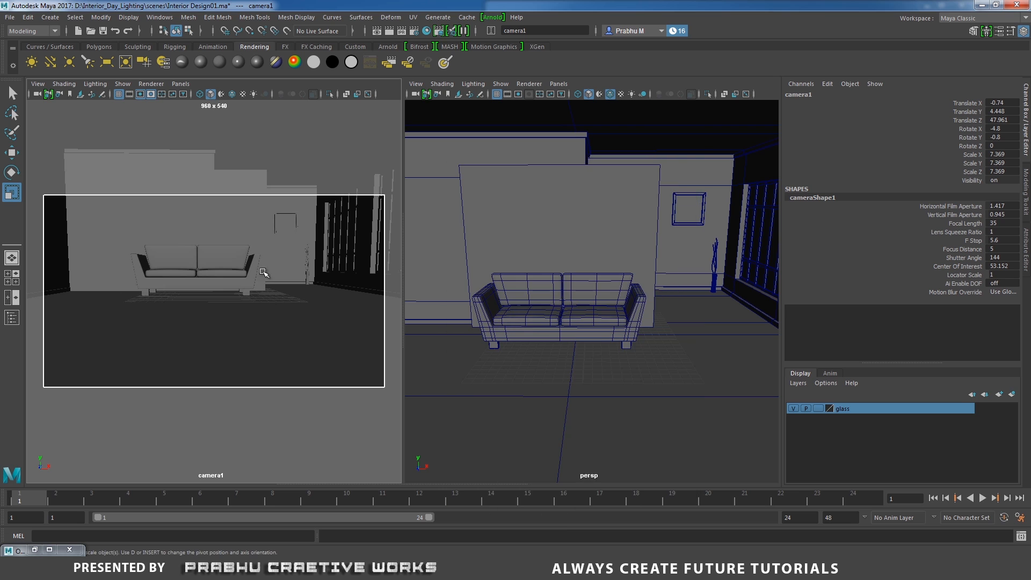
# Reframe camera1 higher so the sofa, back wall, ceiling and windows fit inside the resolution gate, and check the ceiling object
pyautogui.keyDown('alt'); pyautogui.moveTo(312, 235); pyautogui.dragTo(315, 284, button='middle'); pyautogui.keyUp('alt')
pyautogui.scroll(-1, 318, 285)
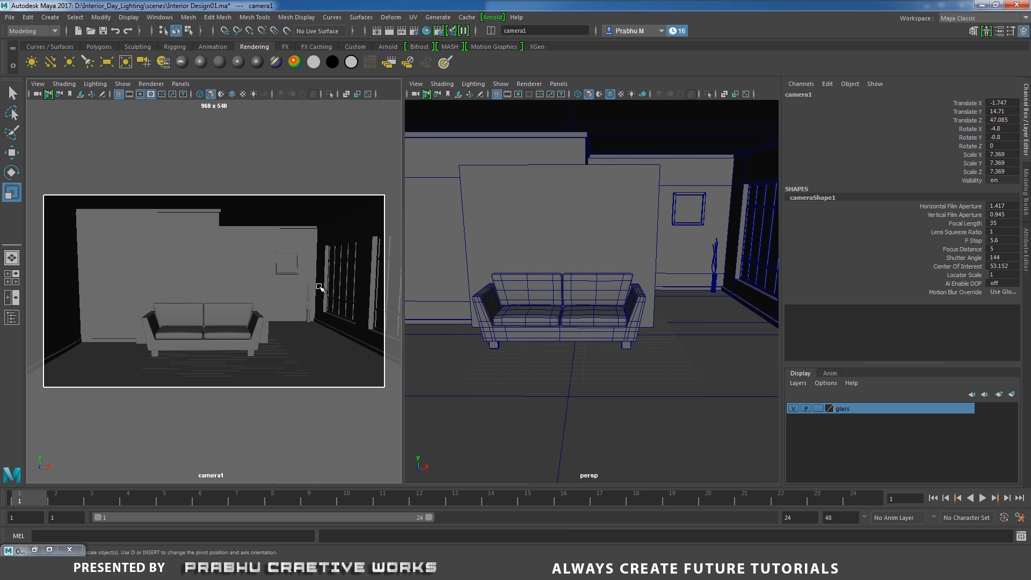
pyautogui.click(269, 209)
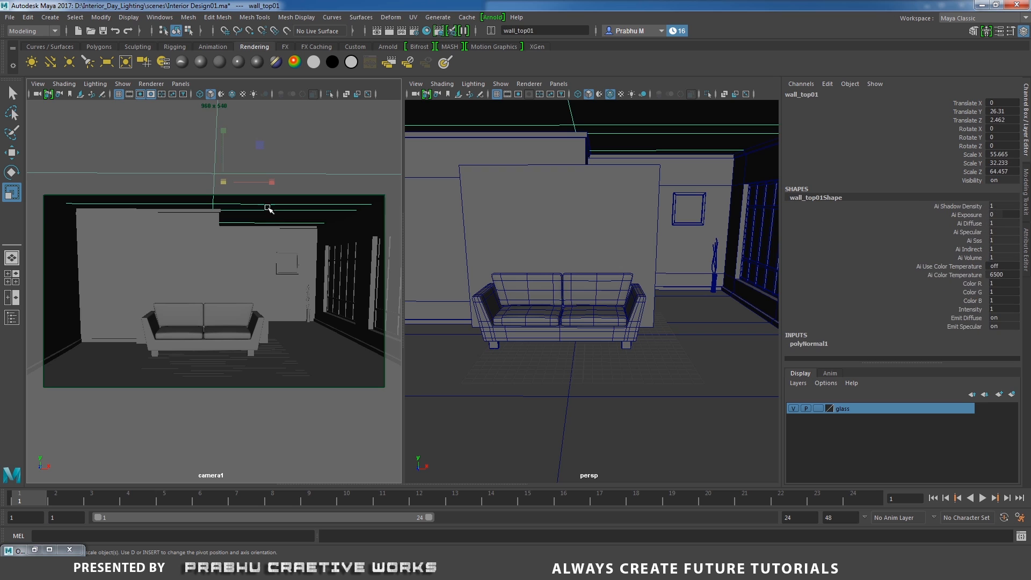
pyautogui.click(265, 365)
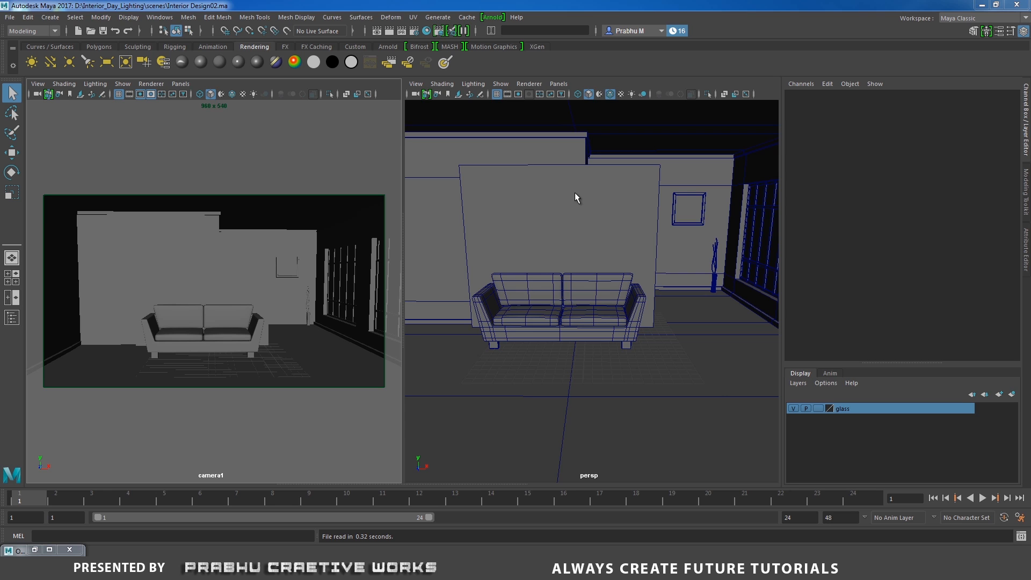
# Open the Hypershade and delete the existing sky node from the work area
pyautogui.click(427, 31)
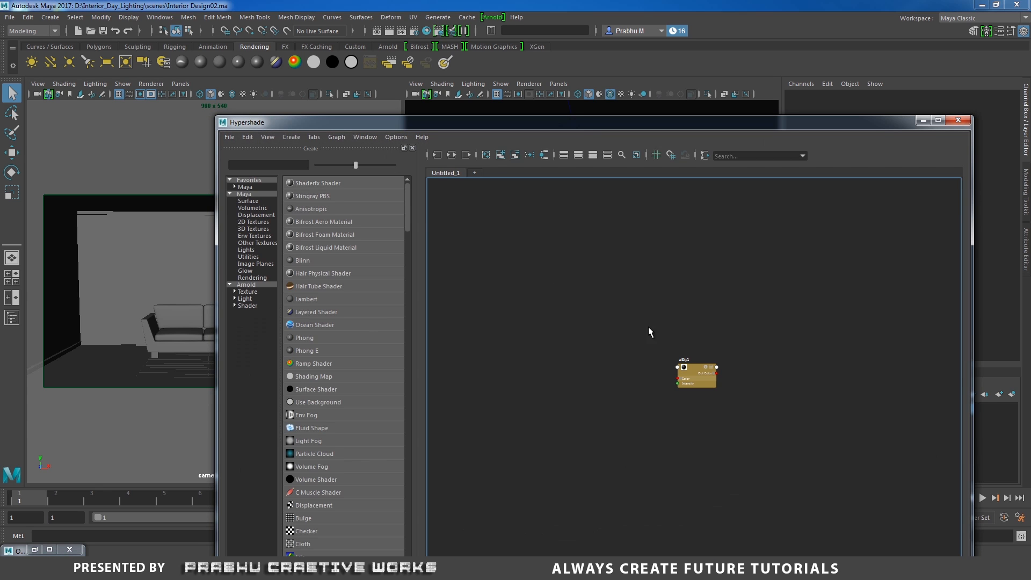
pyautogui.moveTo(648, 328); pyautogui.dragTo(797, 419)
pyautogui.press('Delete')
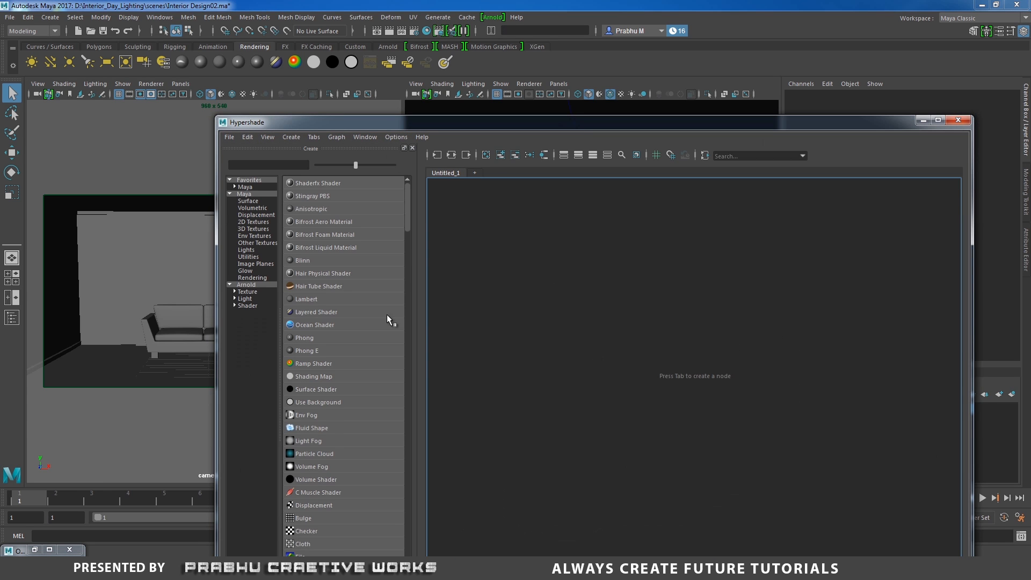
# Create an Arnold aiSky node, inspect it in the work area and close the Hypershade
pyautogui.click(245, 285)
pyautogui.scroll(-5, 398, 266)
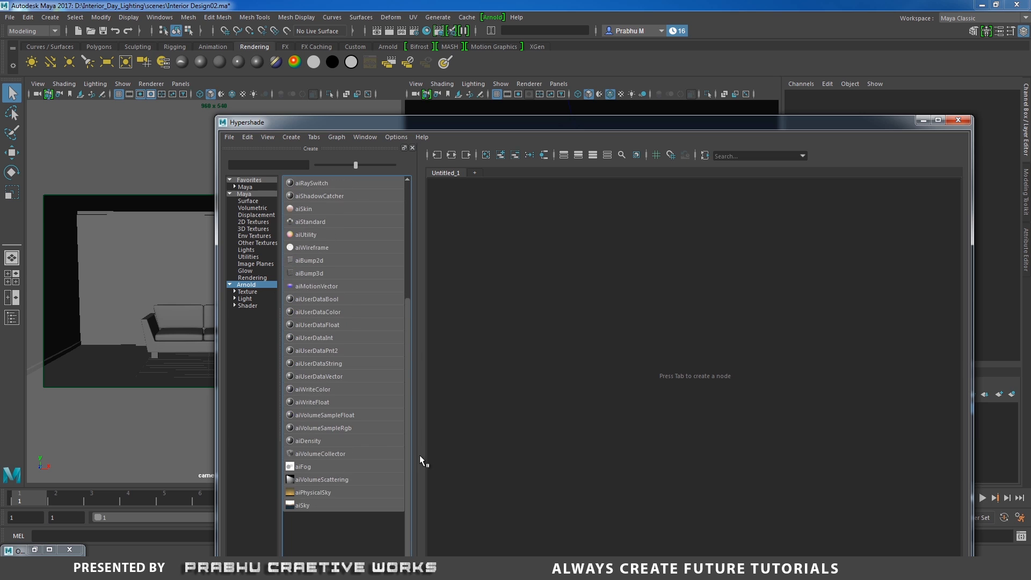
pyautogui.click(302, 505)
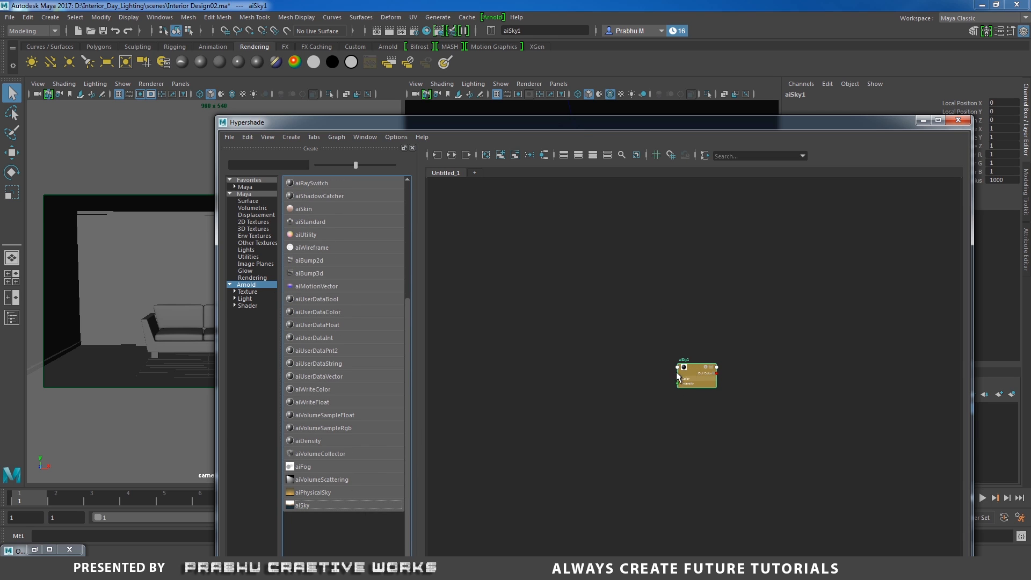
pyautogui.press('f')
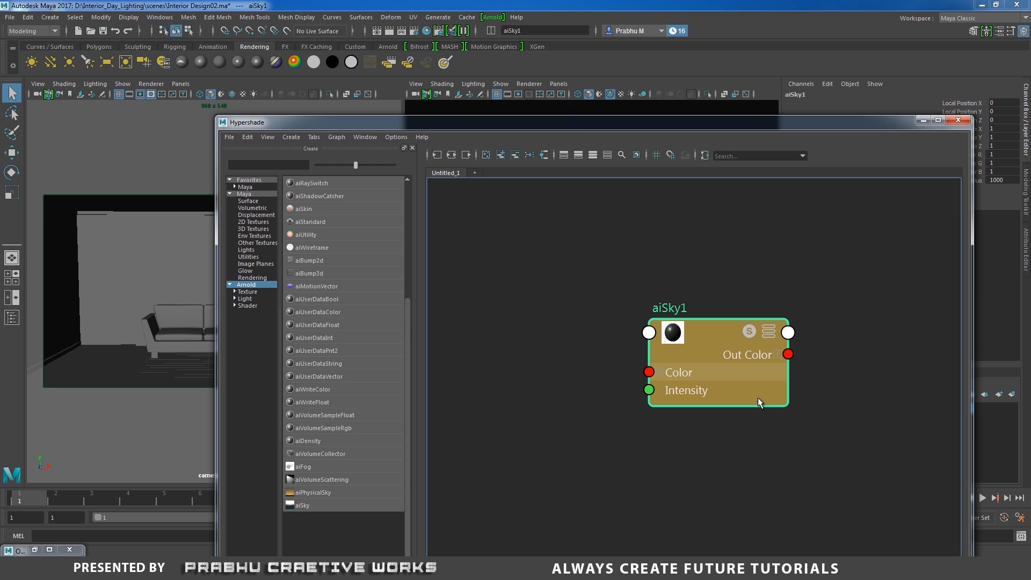
pyautogui.click(958, 121)
# Assign aiSky1 as the environment background in the Arnold render settings and put the settings window away
pyautogui.click(413, 31)
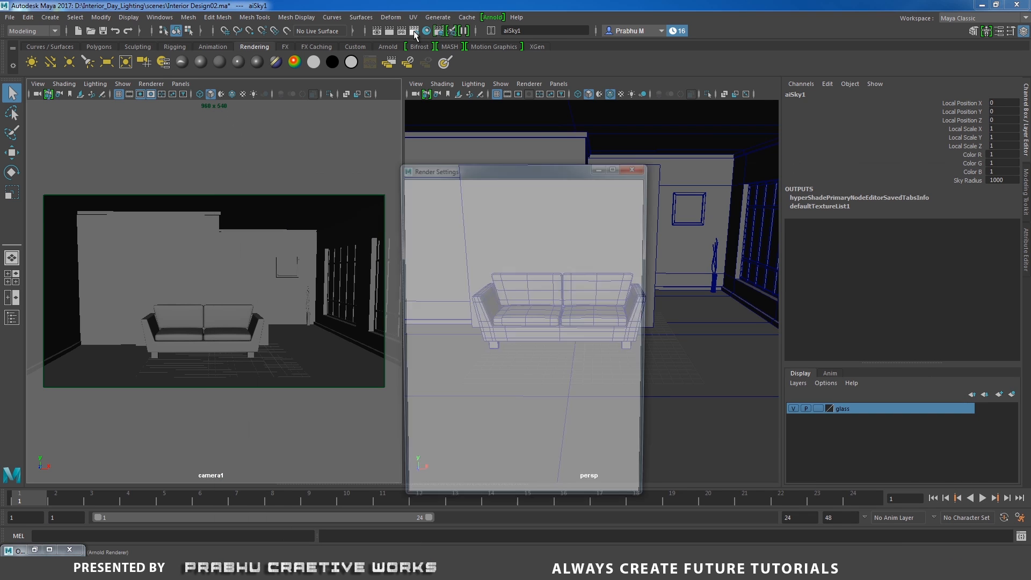
pyautogui.click(467, 226)
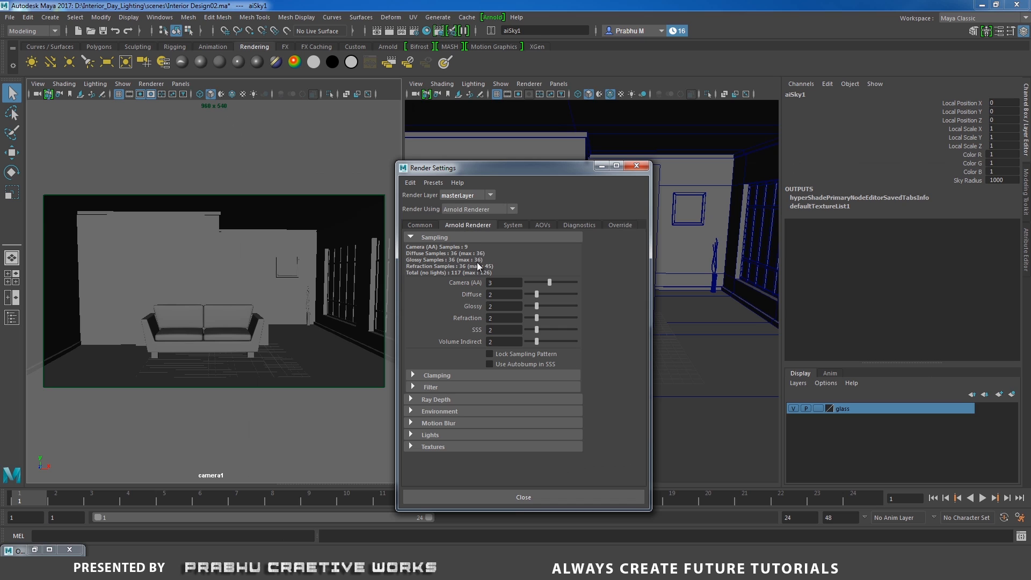
pyautogui.click(421, 411)
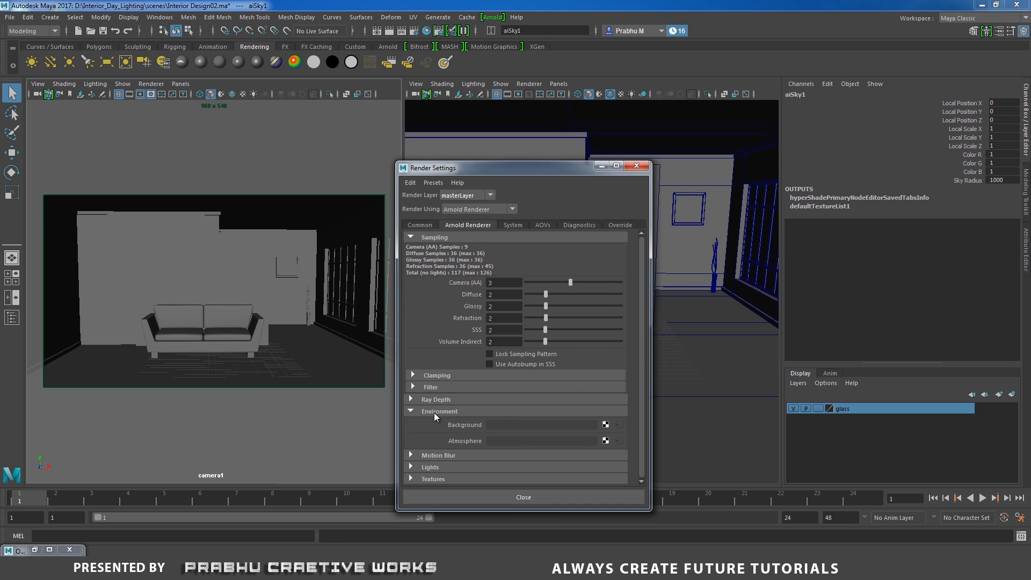
pyautogui.click(607, 425)
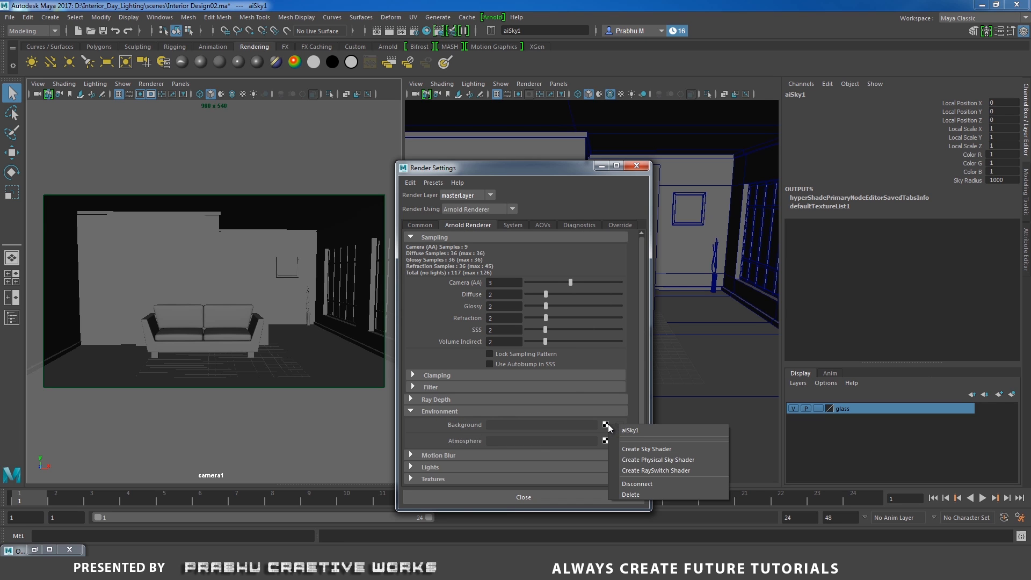
pyautogui.click(644, 429)
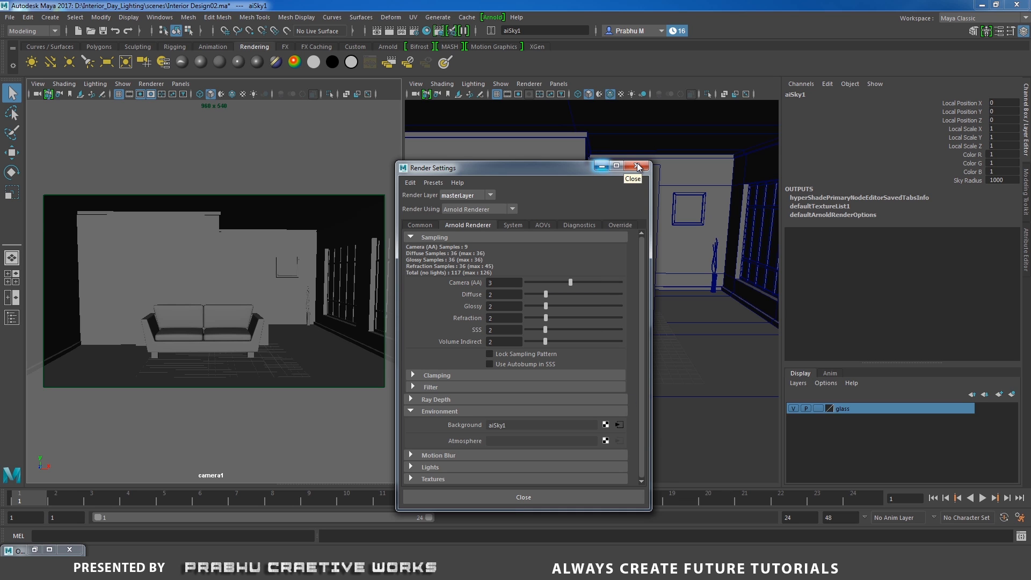
pyautogui.click(602, 166)
# Open the Arnold RenderView and render the scene through cameraShape1
pyautogui.click(493, 17)
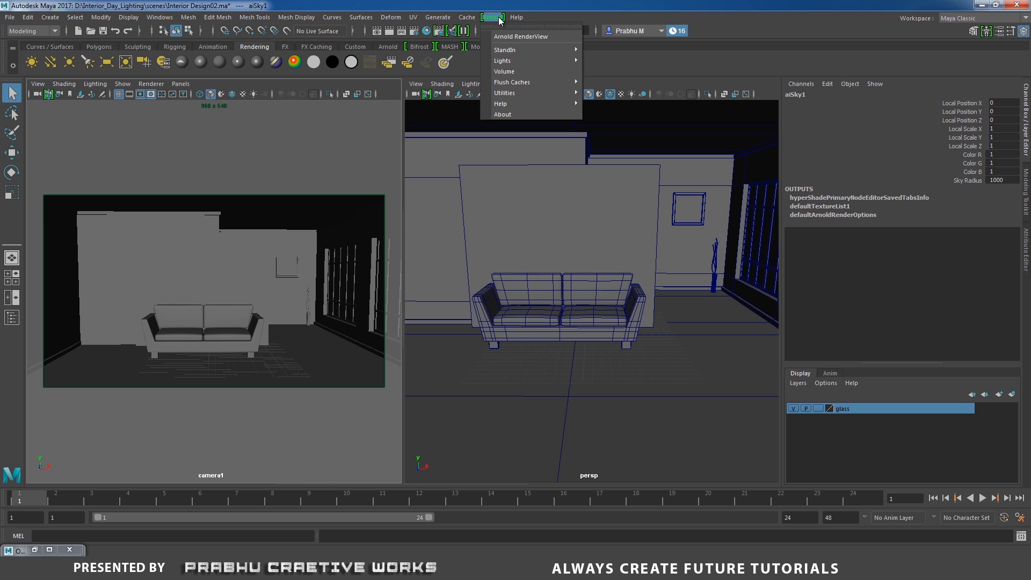
pyautogui.click(509, 36)
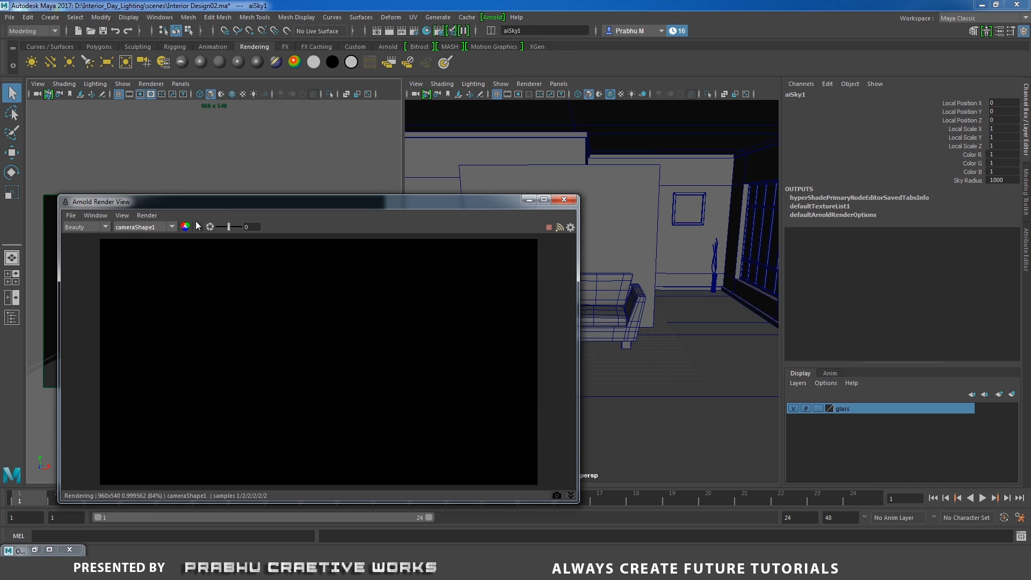
pyautogui.click(165, 227)
pyautogui.click(141, 237)
pyautogui.click(156, 226)
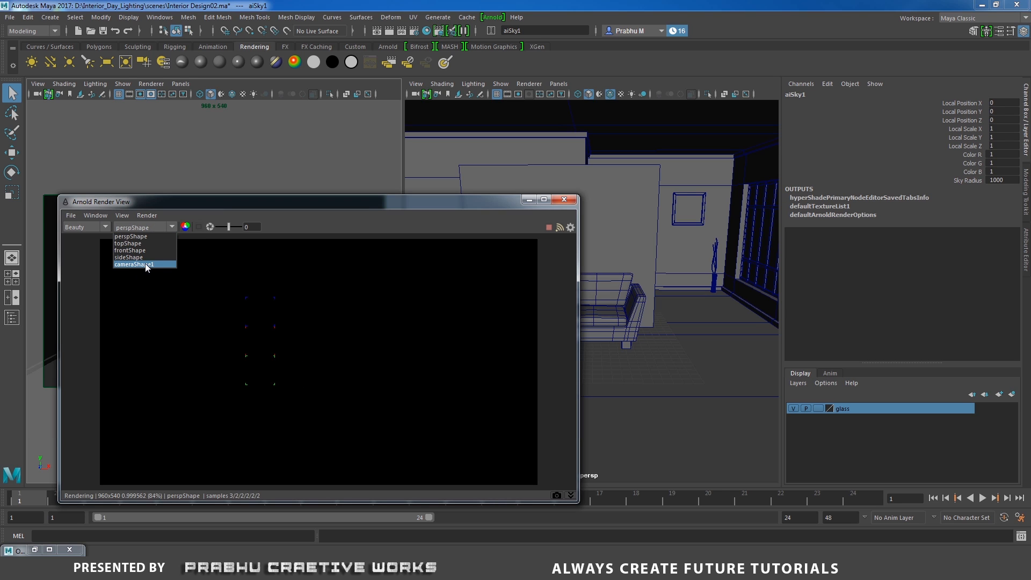
pyautogui.click(143, 265)
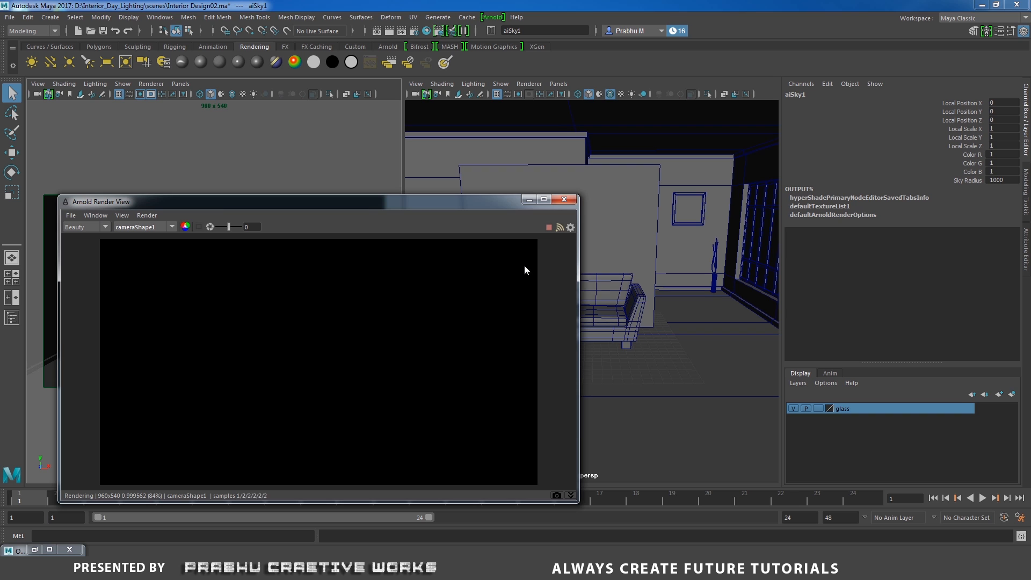
# Zoom out in the perspective view and examine the aiSky sphere surrounding the house alongside the render
pyautogui.moveTo(279, 206); pyautogui.dragTo(316, 182)
pyautogui.keyDown('alt'); pyautogui.moveTo(636, 252); pyautogui.dragTo(661, 210, button='right'); pyautogui.keyUp('alt')
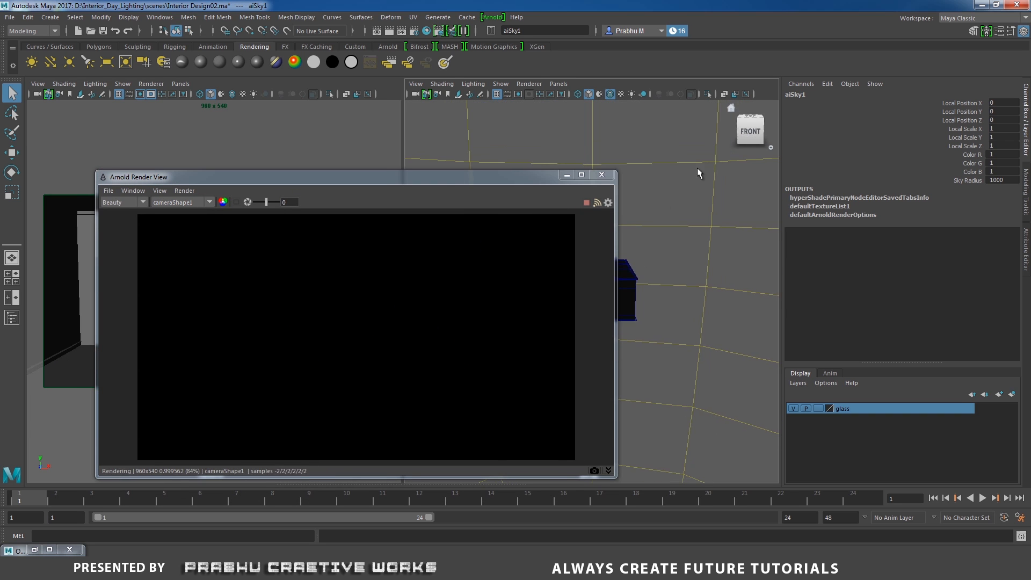
pyautogui.keyDown('alt'); pyautogui.moveTo(685, 211); pyautogui.dragTo(675, 221); pyautogui.keyUp('alt')
pyautogui.keyDown('alt'); pyautogui.moveTo(676, 221); pyautogui.dragTo(713, 220, button='middle'); pyautogui.keyUp('alt')
pyautogui.moveTo(501, 181); pyautogui.dragTo(373, 166)
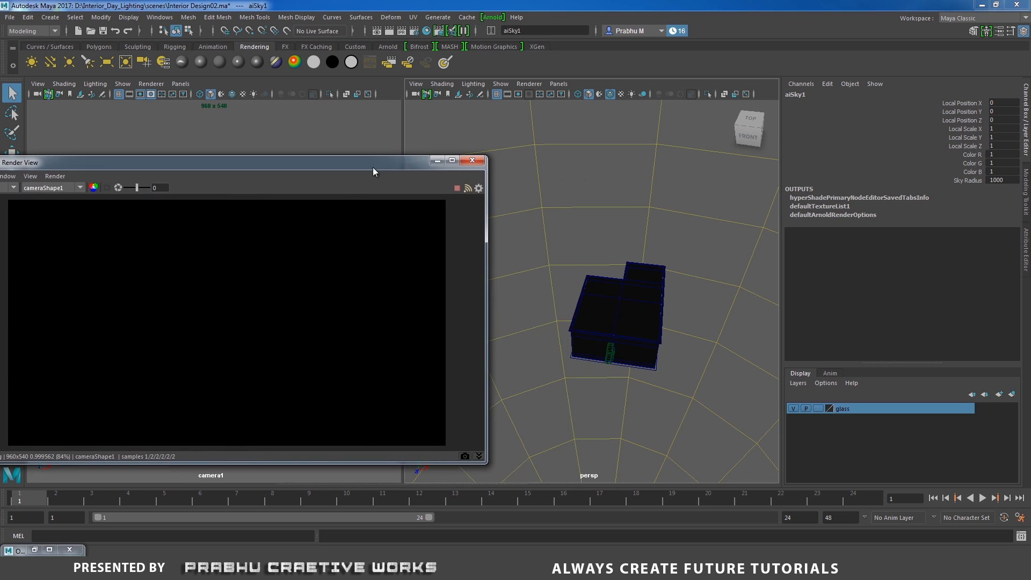
pyautogui.keyDown('alt'); pyautogui.moveTo(586, 203); pyautogui.dragTo(610, 164); pyautogui.keyUp('alt')
pyautogui.click(622, 156)
pyautogui.click(664, 203)
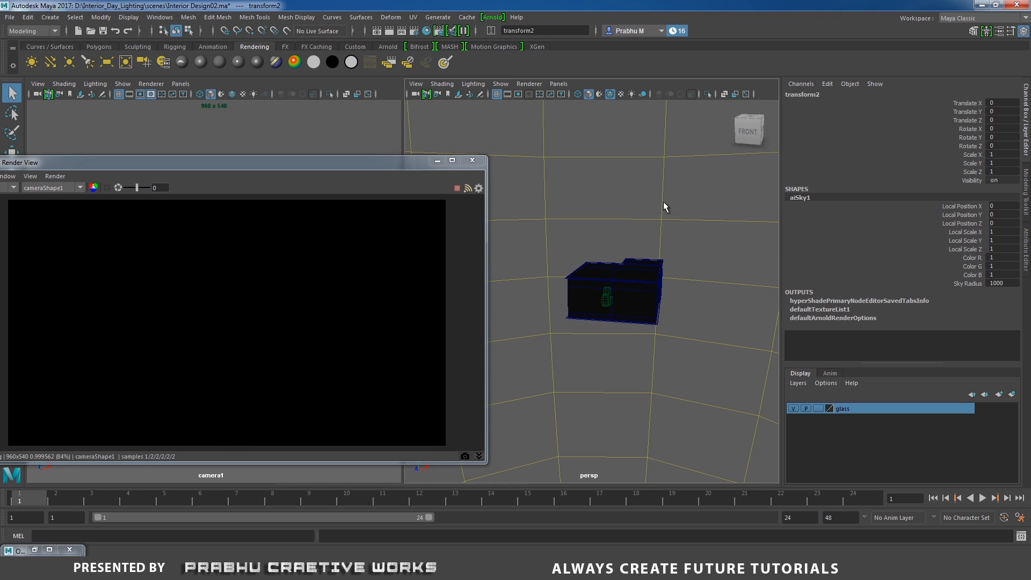
pyautogui.moveTo(289, 173); pyautogui.dragTo(379, 165)
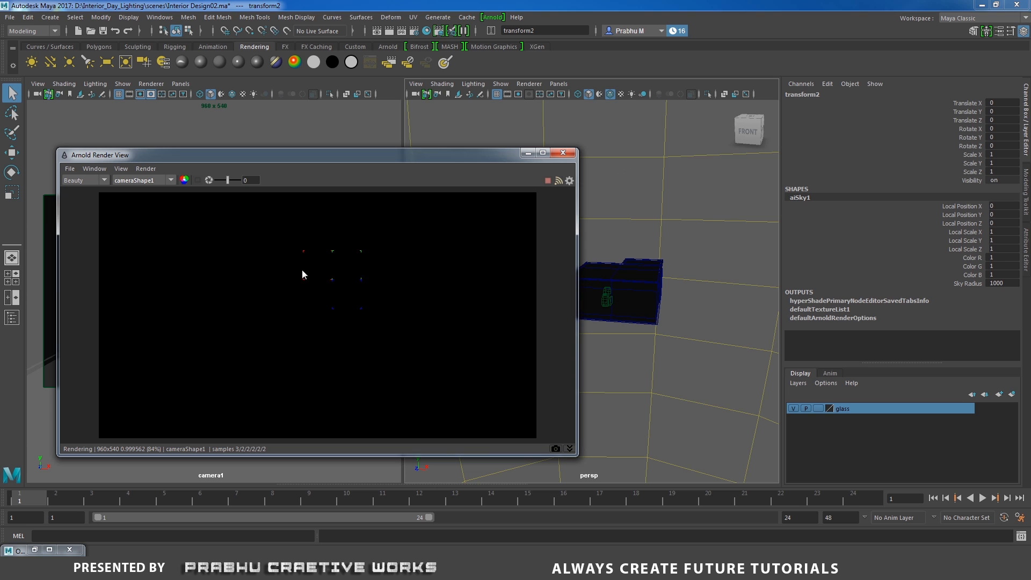
# Select the window glass inside the room and hide the glass display layer
pyautogui.keyDown('alt'); pyautogui.moveTo(637, 329); pyautogui.dragTo(720, 332, button='right'); pyautogui.keyUp('alt')
pyautogui.keyDown('alt'); pyautogui.moveTo(720, 331); pyautogui.dragTo(639, 301); pyautogui.keyUp('alt')
pyautogui.keyDown('alt'); pyautogui.moveTo(639, 302); pyautogui.dragTo(769, 351, button='right'); pyautogui.keyUp('alt')
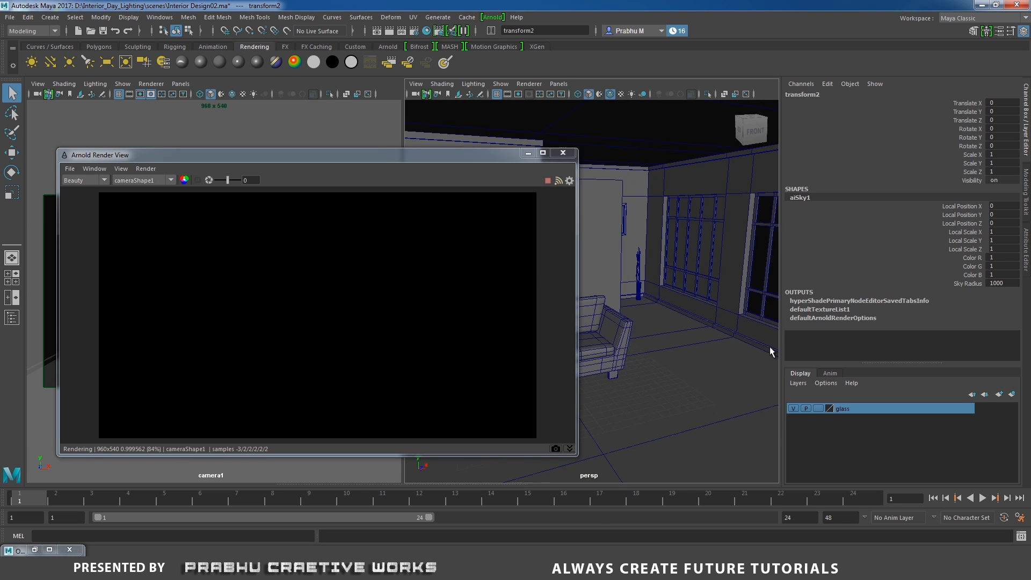
pyautogui.keyDown('alt'); pyautogui.moveTo(769, 351); pyautogui.dragTo(647, 309, button='middle'); pyautogui.keyUp('alt')
pyautogui.keyDown('alt'); pyautogui.moveTo(646, 309); pyautogui.dragTo(657, 282); pyautogui.keyUp('alt')
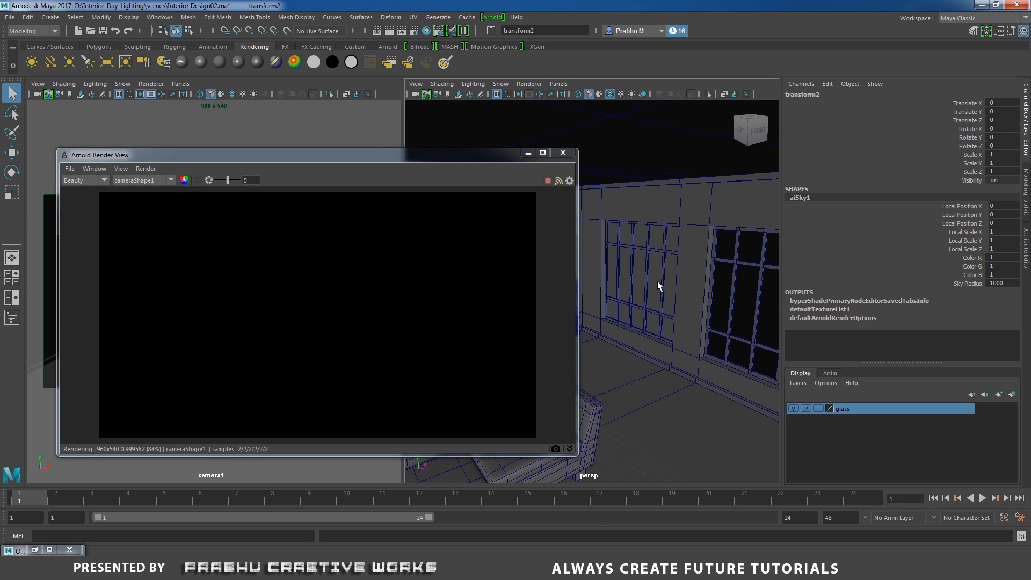
pyautogui.click(658, 281)
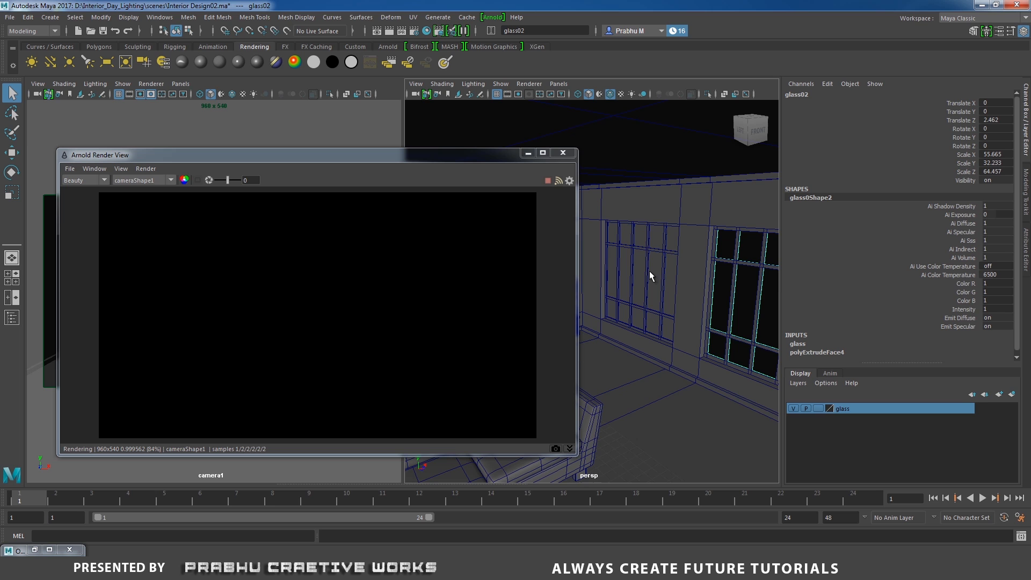
pyautogui.click(650, 270)
pyautogui.click(740, 292)
pyautogui.keyDown('alt'); pyautogui.moveTo(736, 311); pyautogui.dragTo(705, 301, button='middle'); pyautogui.keyUp('alt')
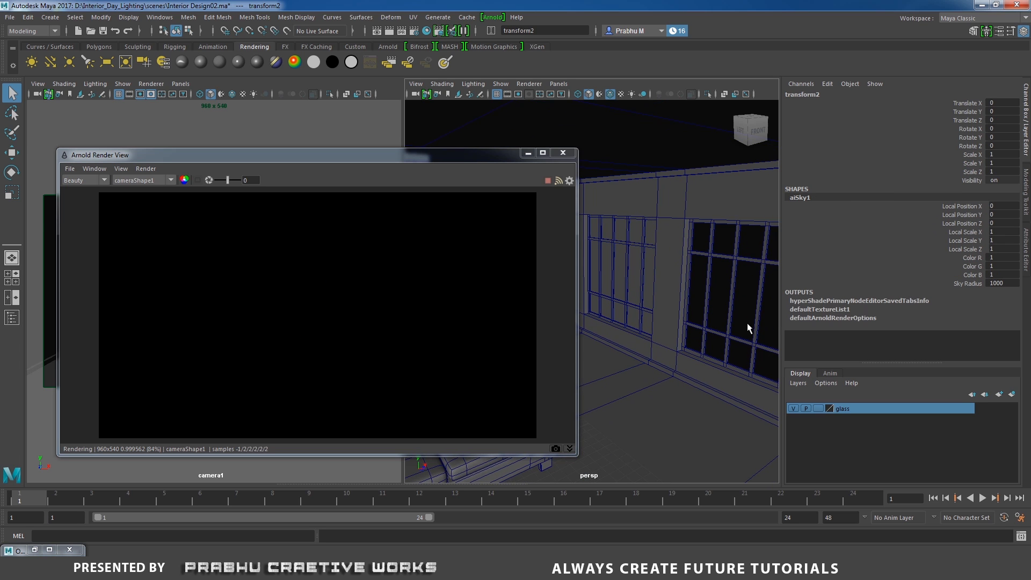
pyautogui.click(712, 291)
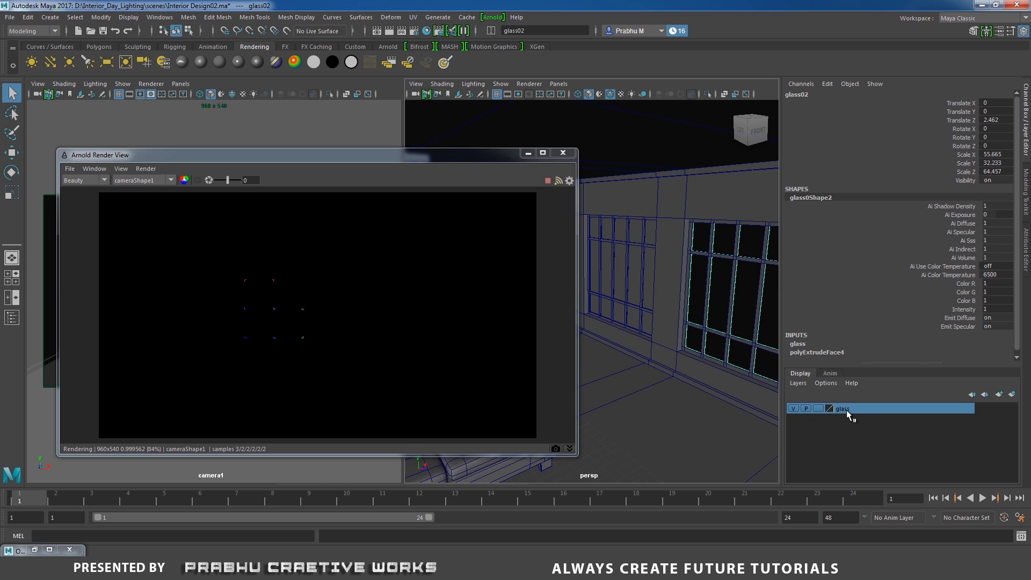
pyautogui.click(794, 408)
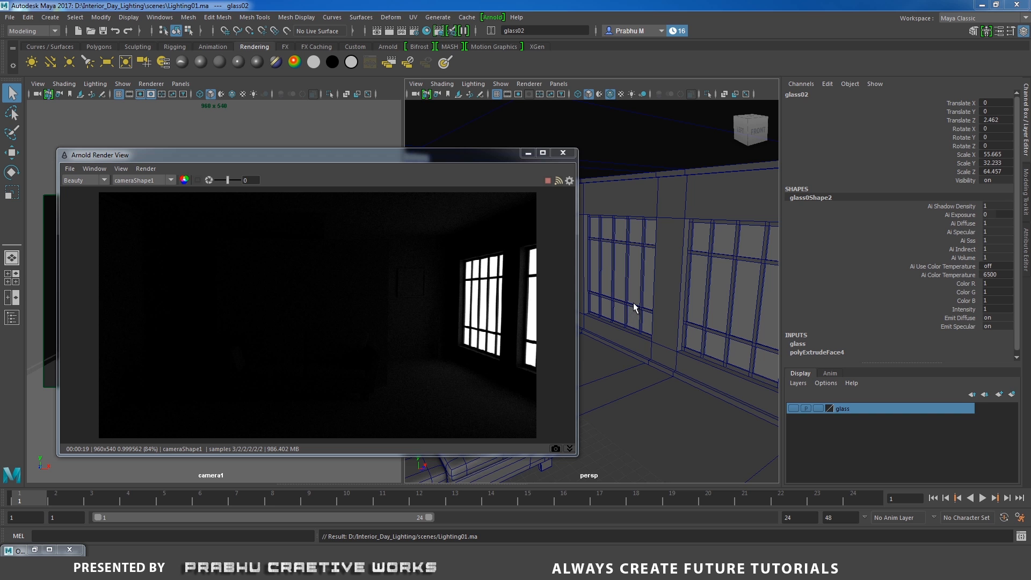
# Create a directional light and locate it in the perspective view
pyautogui.keyDown('alt'); pyautogui.moveTo(640, 301); pyautogui.dragTo(706, 297, button='middle'); pyautogui.keyUp('alt')
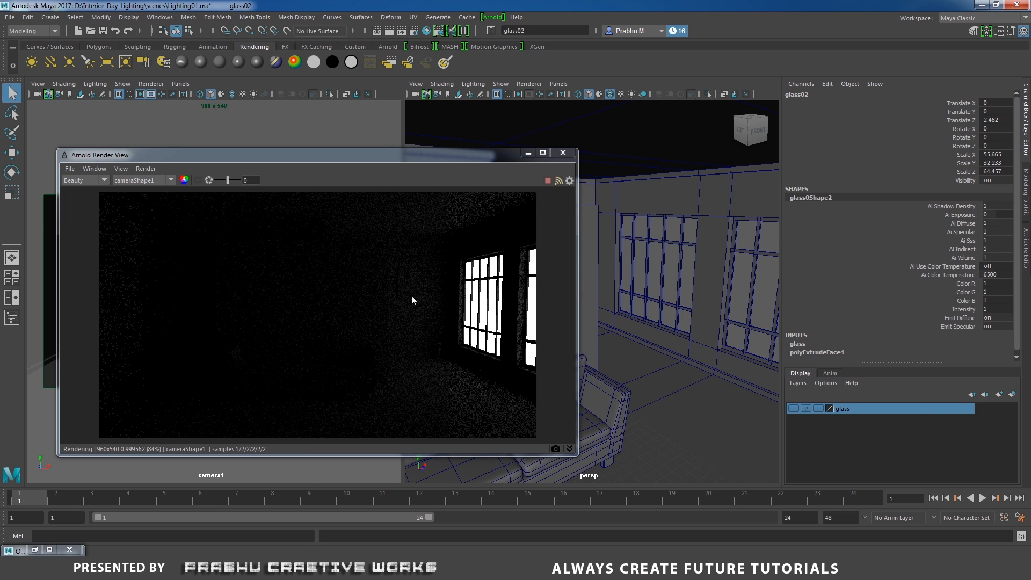
pyautogui.keyDown('alt'); pyautogui.moveTo(697, 340); pyautogui.dragTo(699, 301, button='right'); pyautogui.keyUp('alt')
pyautogui.keyDown('alt'); pyautogui.moveTo(700, 301); pyautogui.dragTo(702, 288, button='middle'); pyautogui.keyUp('alt')
pyautogui.keyDown('alt'); pyautogui.moveTo(702, 288); pyautogui.dragTo(703, 344); pyautogui.keyUp('alt')
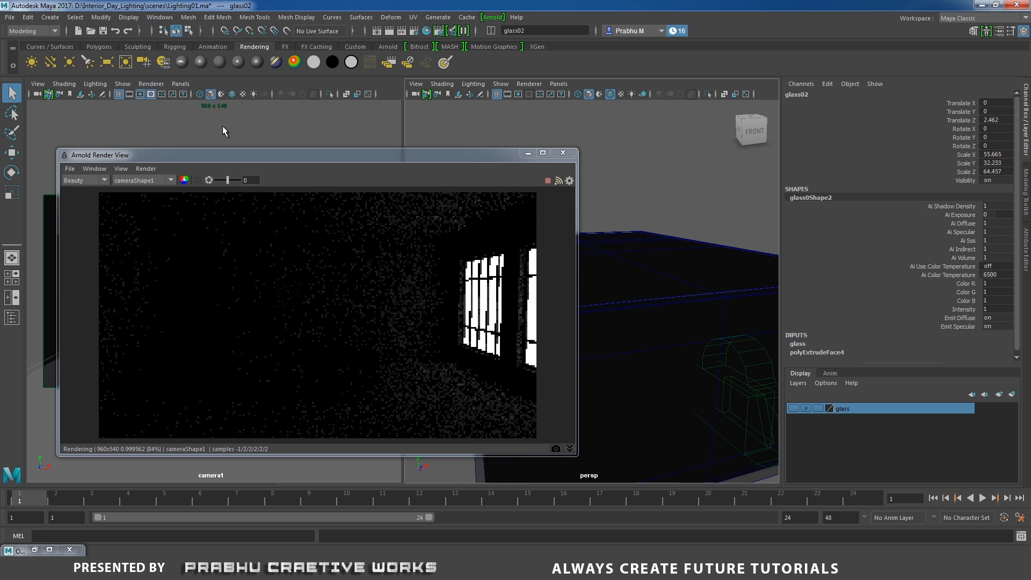
pyautogui.click(50, 63)
pyautogui.press('f')
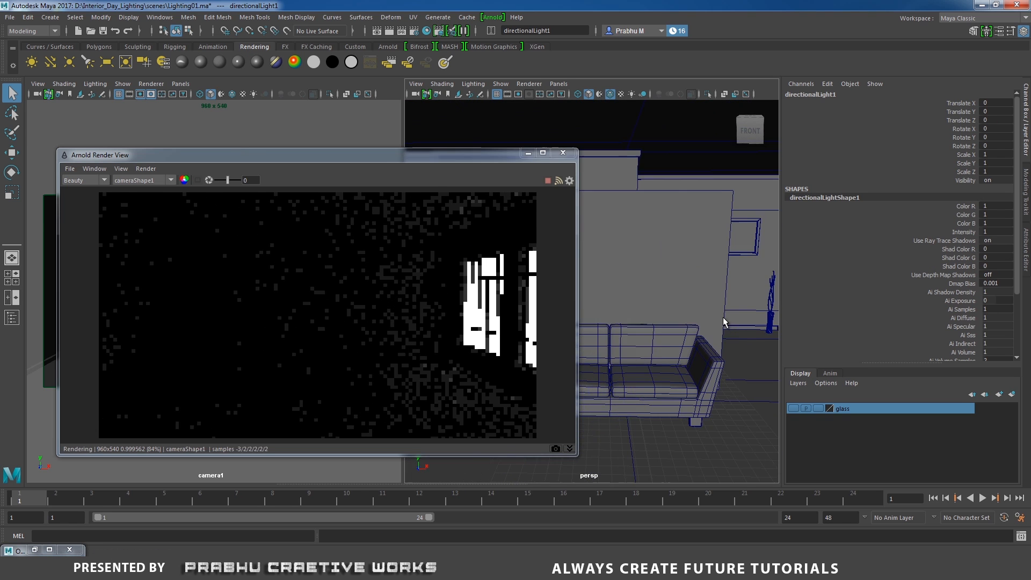
pyautogui.keyDown('alt'); pyautogui.moveTo(723, 317); pyautogui.dragTo(685, 305); pyautogui.keyUp('alt')
pyautogui.keyDown('alt'); pyautogui.moveTo(685, 305); pyautogui.dragTo(735, 354, button='right'); pyautogui.keyUp('alt')
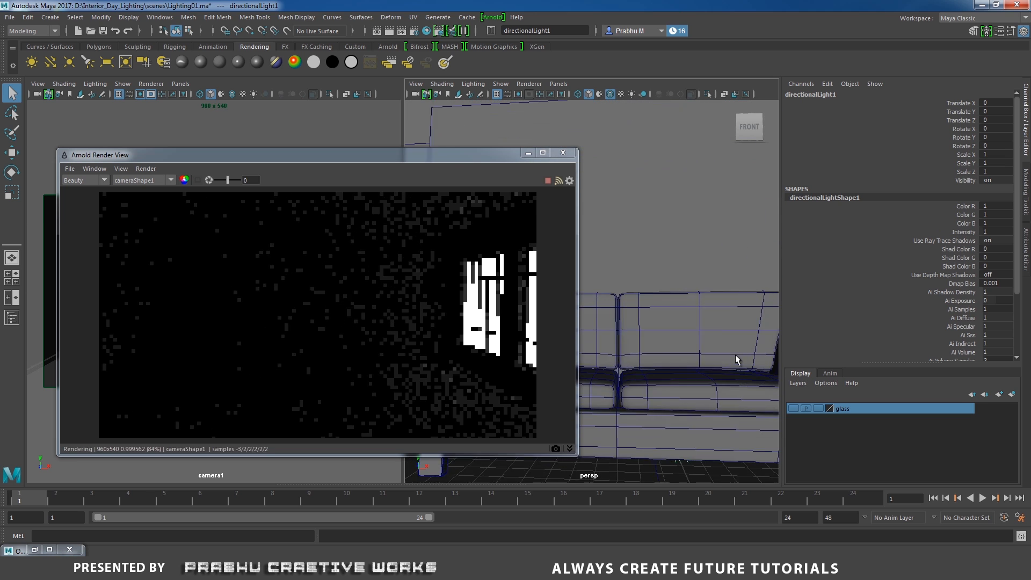
pyautogui.keyDown('alt'); pyautogui.moveTo(736, 354); pyautogui.dragTo(704, 279, button='middle'); pyautogui.keyUp('alt')
pyautogui.moveTo(658, 358)
pyautogui.keyDown('alt'); pyautogui.mouseDown(button='right')
pyautogui.moveTo(683, 370)
pyautogui.moveTo(646, 365)
pyautogui.mouseUp(button='right'); pyautogui.keyUp('alt')
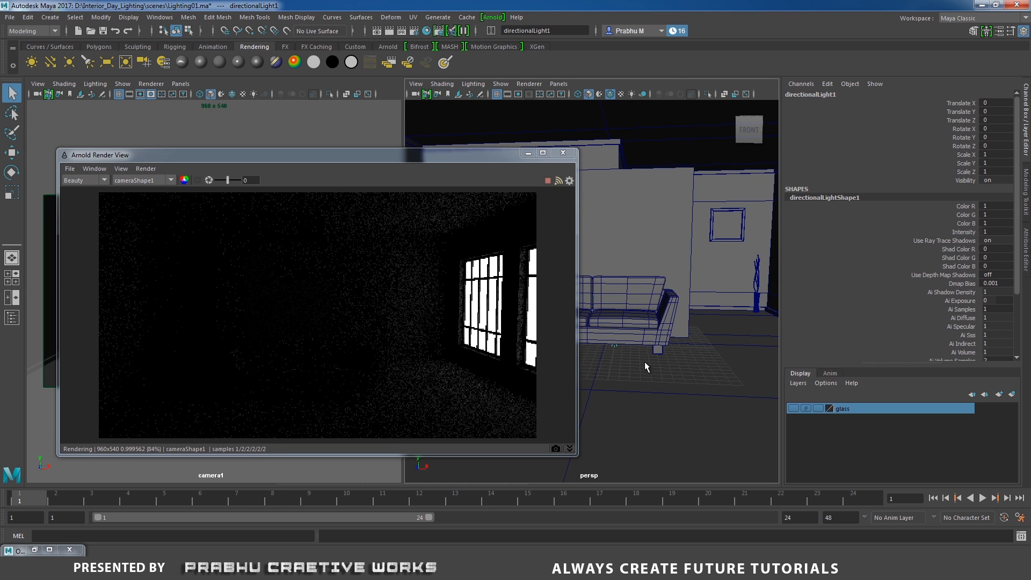
# Scale the directional light to about 11.5 and move it outside the windows to about 37.6 in X
pyautogui.press('r')
pyautogui.keyDown('alt'); pyautogui.moveTo(644, 361); pyautogui.dragTo(725, 294); pyautogui.keyUp('alt')
pyautogui.keyDown('alt'); pyautogui.moveTo(727, 343); pyautogui.dragTo(691, 348, button='right'); pyautogui.keyUp('alt')
pyautogui.keyDown('alt'); pyautogui.moveTo(690, 348); pyautogui.dragTo(792, 340); pyautogui.keyUp('alt')
pyautogui.press('w')
pyautogui.keyDown('alt'); pyautogui.moveTo(751, 355); pyautogui.dragTo(697, 356); pyautogui.keyUp('alt')
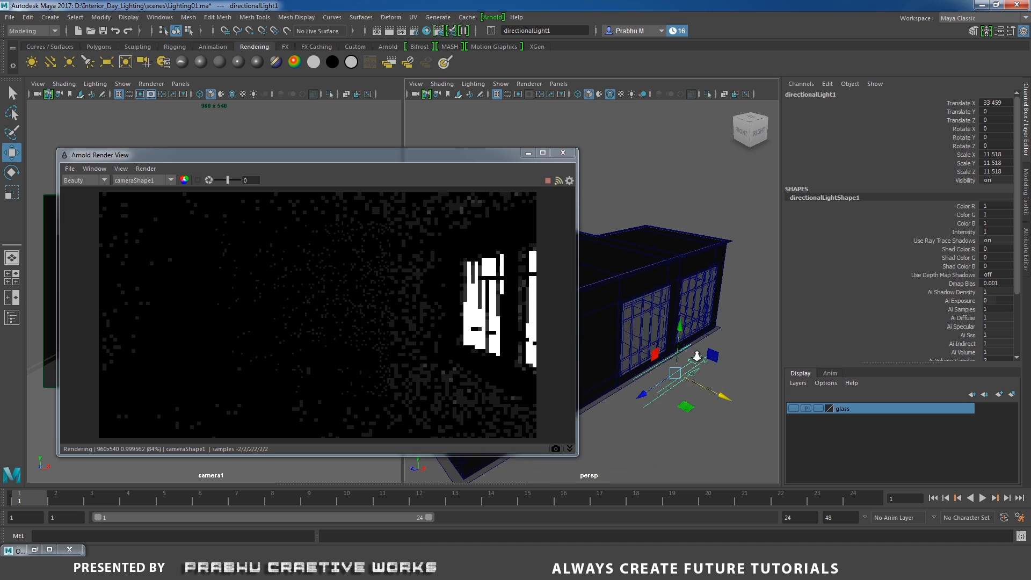
pyautogui.keyDown('alt'); pyautogui.moveTo(697, 356); pyautogui.dragTo(678, 358, button='right'); pyautogui.keyUp('alt')
pyautogui.moveTo(694, 366); pyautogui.dragTo(699, 345)
# Rotate the directional light to about -40.7 in X, 21 in Y and -15.2 in Z so it shines through the windows
pyautogui.press('e')
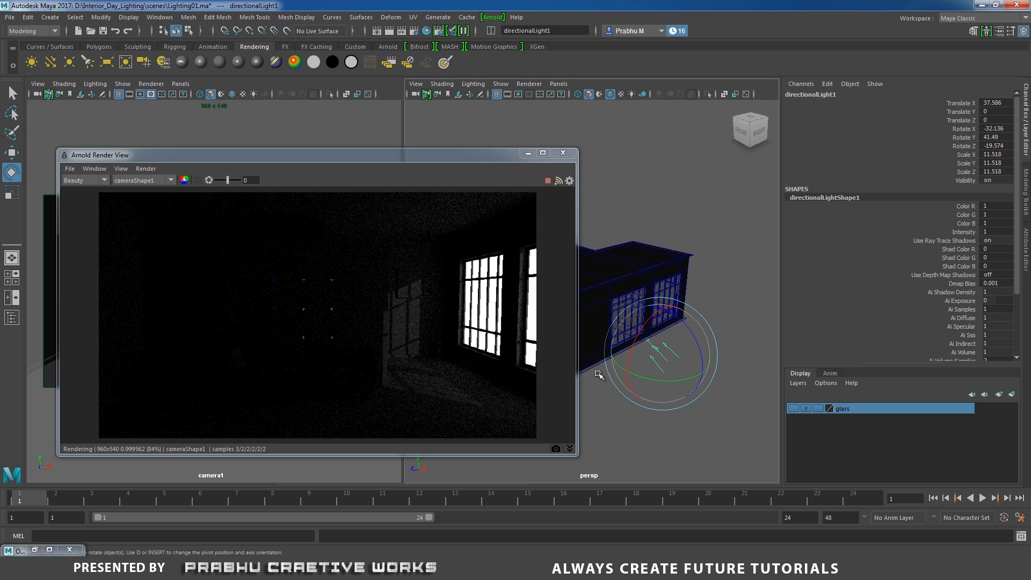
pyautogui.moveTo(665, 357); pyautogui.dragTo(663, 350)
pyautogui.keyDown('alt'); pyautogui.moveTo(683, 422); pyautogui.dragTo(648, 426); pyautogui.keyUp('alt')
pyautogui.keyDown('alt'); pyautogui.moveTo(593, 404); pyautogui.dragTo(640, 385, button='middle'); pyautogui.keyUp('alt')
pyautogui.moveTo(640, 384)
pyautogui.mouseDown()
pyautogui.moveTo(666, 376)
pyautogui.moveTo(657, 390)
pyautogui.mouseUp()
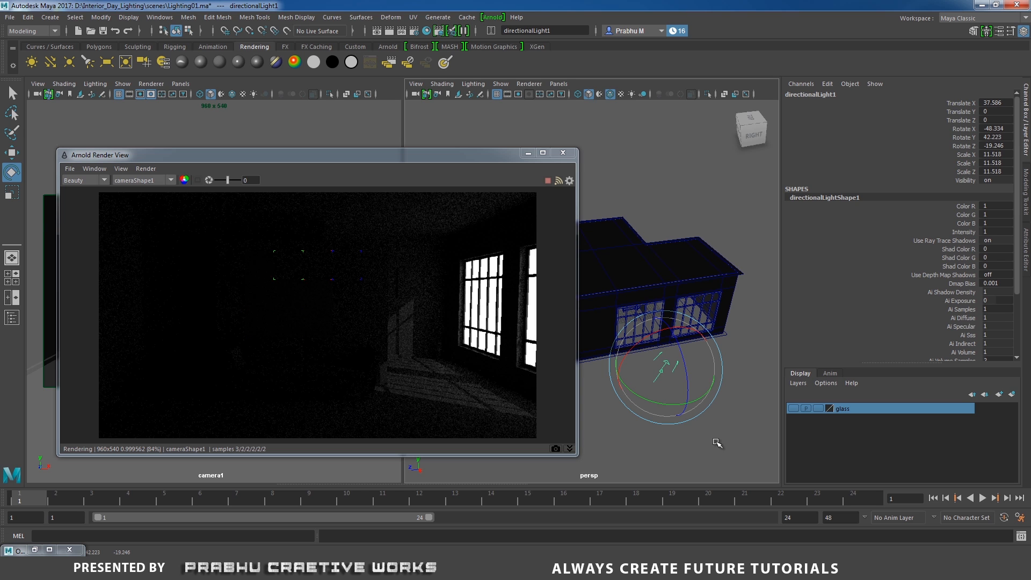
pyautogui.moveTo(666, 406); pyautogui.dragTo(643, 400)
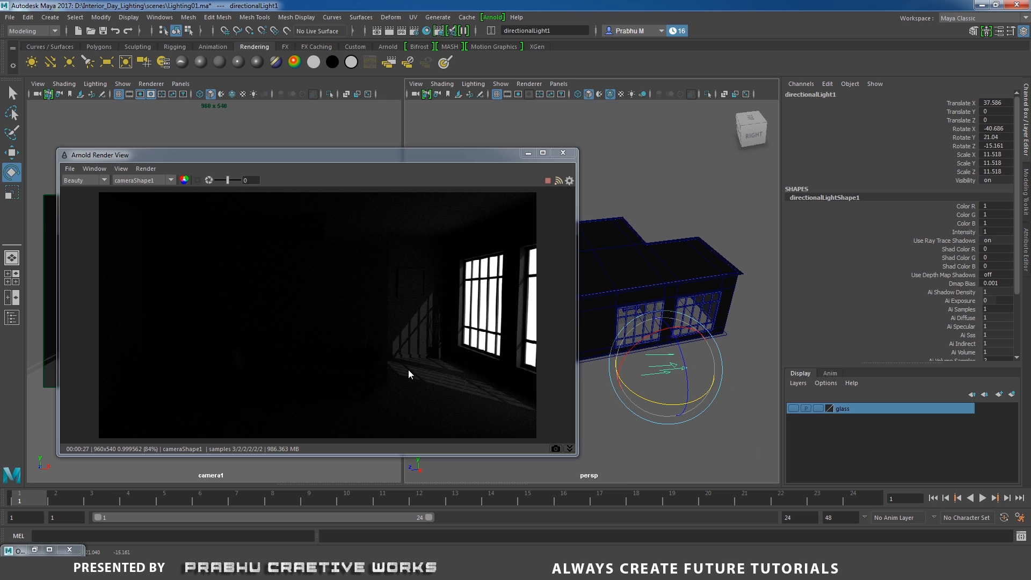
pyautogui.click(731, 358)
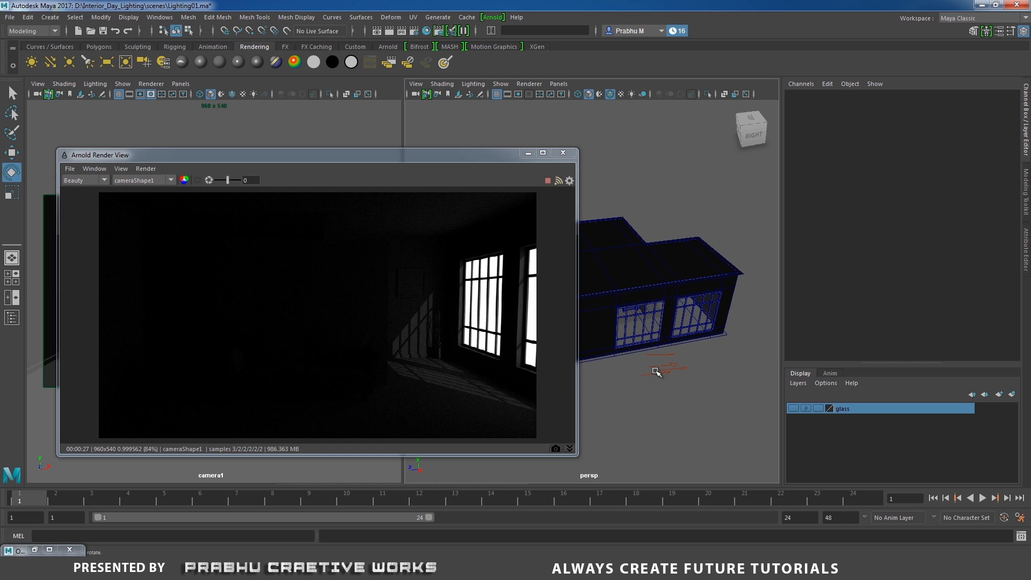
# Try an Arnold exposure of 3 on the directional light, settle on 2.5 and deselect the light
pyautogui.keyDown('alt'); pyautogui.moveTo(659, 375); pyautogui.dragTo(716, 346); pyautogui.keyUp('alt')
pyautogui.click(716, 346)
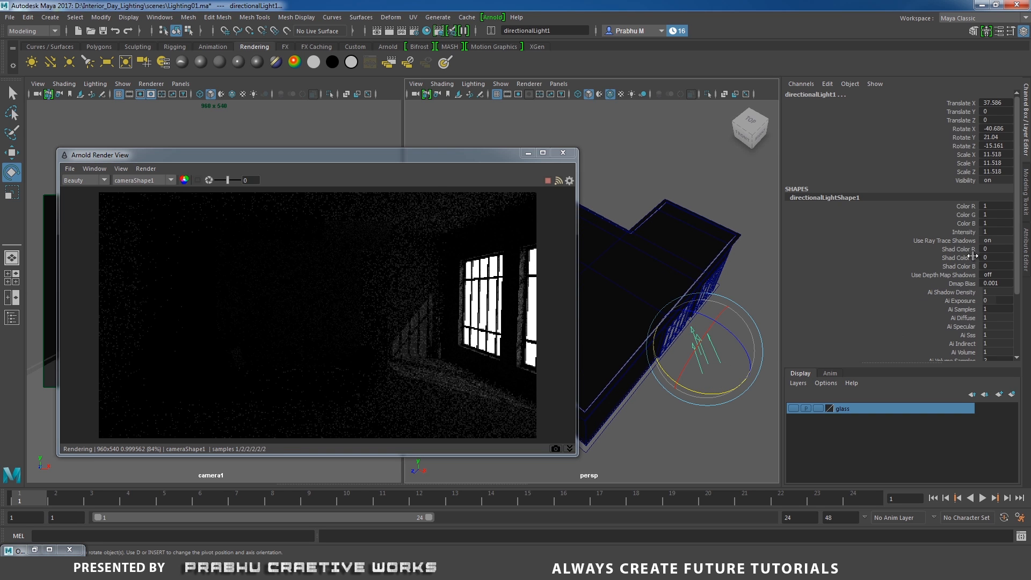
pyautogui.click(1026, 248)
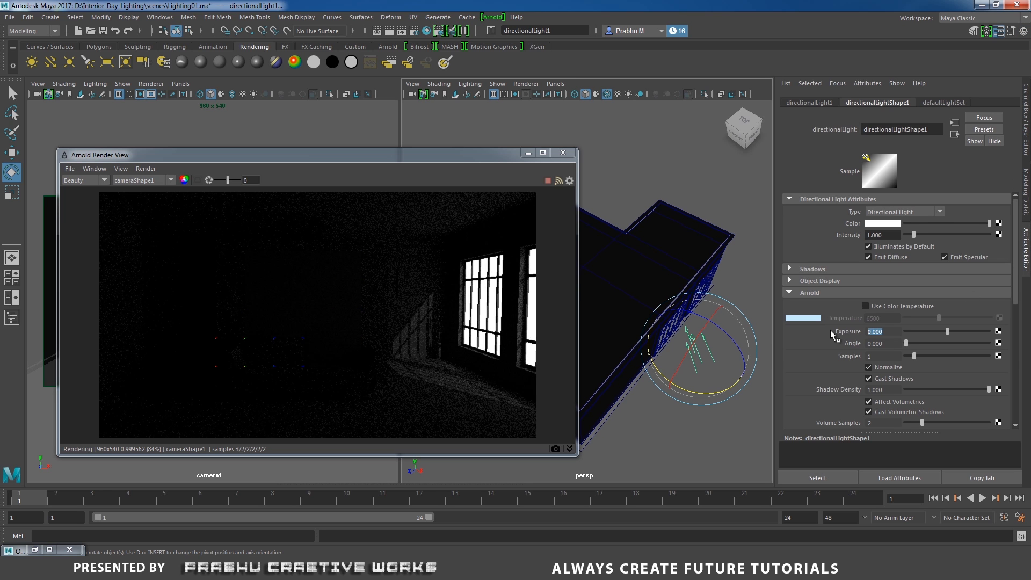
pyautogui.write('3')
pyautogui.press('Return')
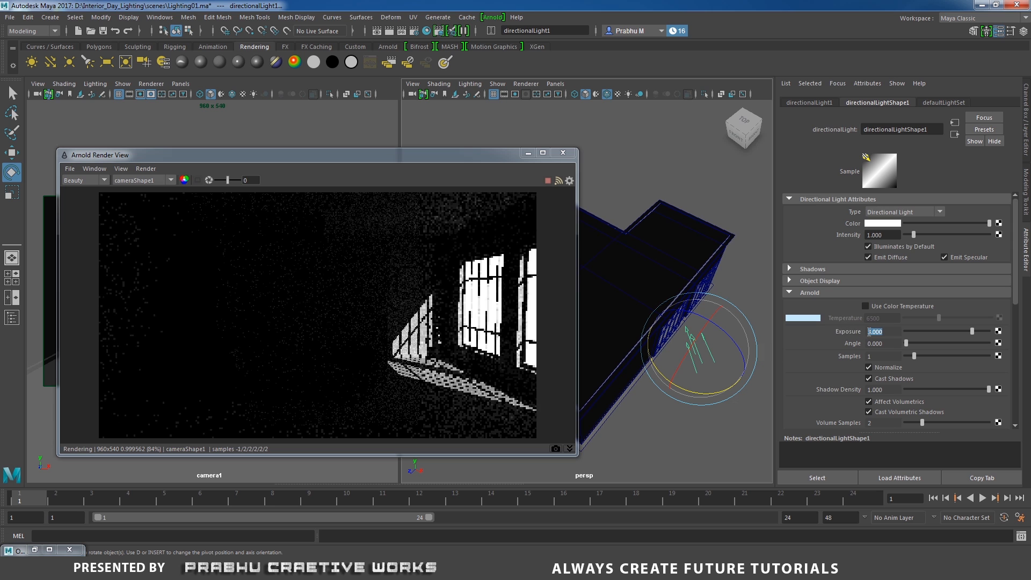
pyautogui.write('2.5')
pyautogui.press('Return')
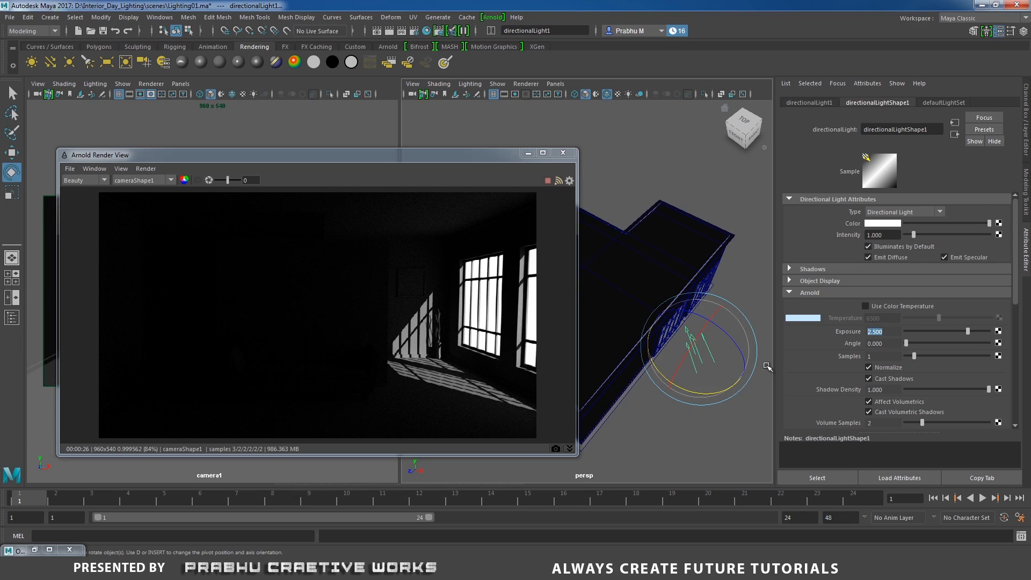
pyautogui.click(687, 428)
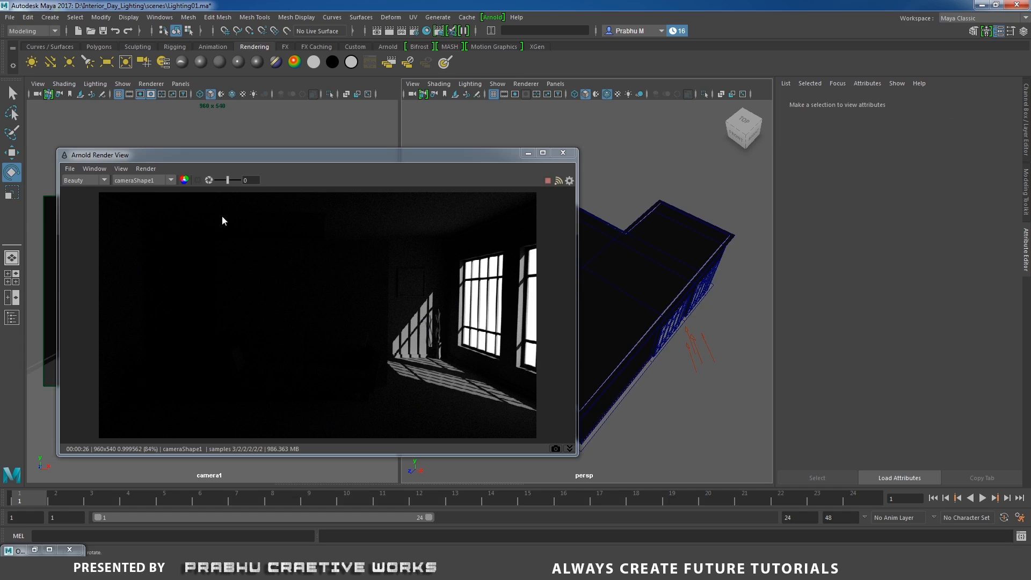
pyautogui.keyDown('alt'); pyautogui.moveTo(596, 338); pyautogui.dragTo(681, 292); pyautogui.keyUp('alt')
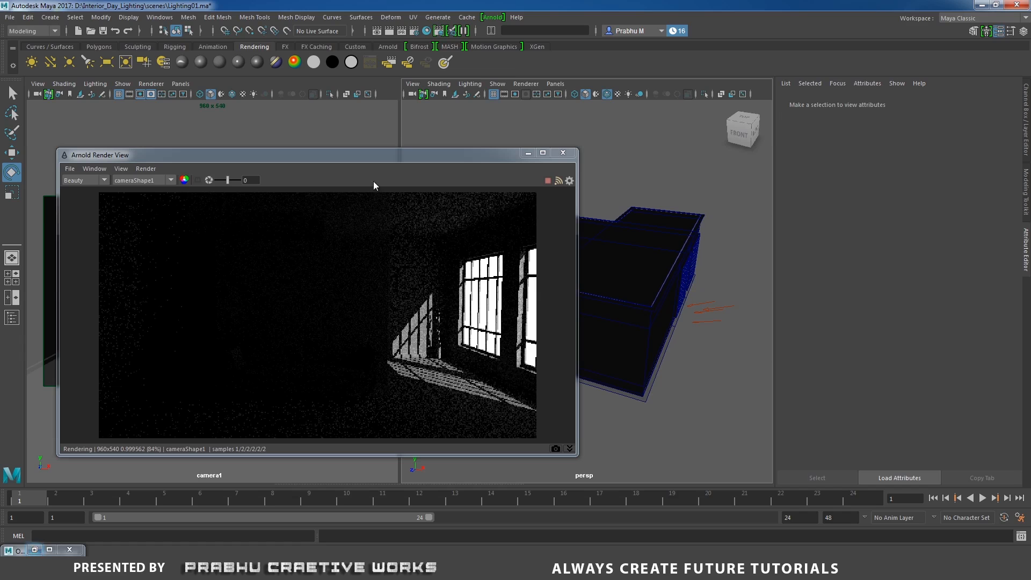
# Set the aiSky1 background's intensity to 20 and store a snapshot of the resulting Arnold render
pyautogui.click(414, 32)
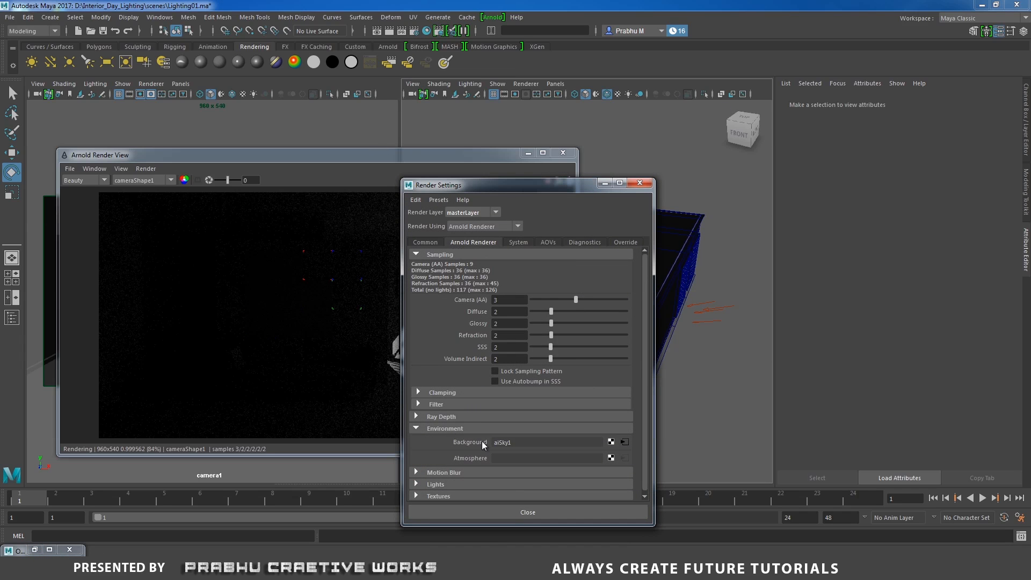
pyautogui.click(624, 442)
pyautogui.click(605, 183)
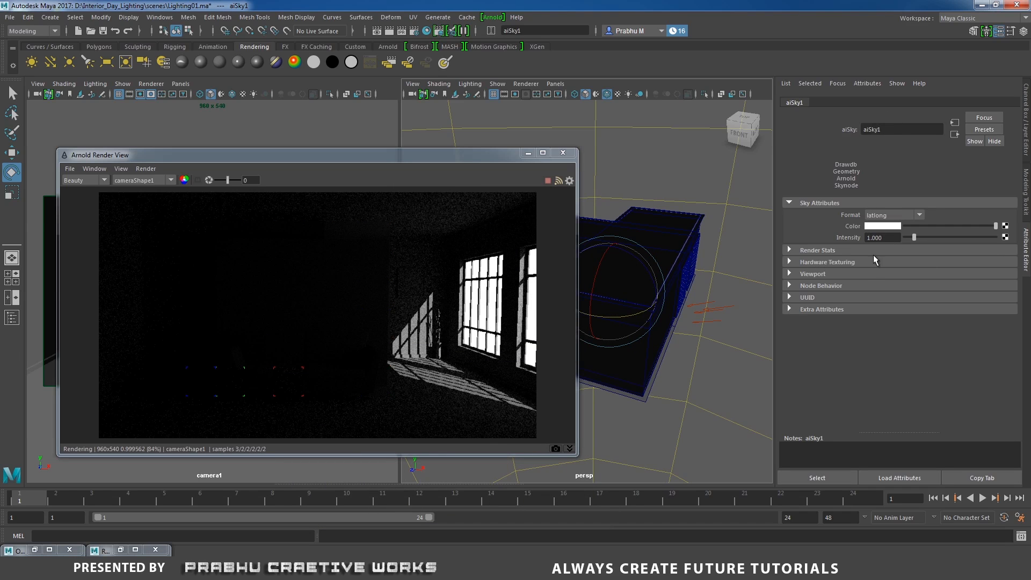
pyautogui.moveTo(890, 238); pyautogui.dragTo(829, 236)
pyautogui.write('25')
pyautogui.press('Return')
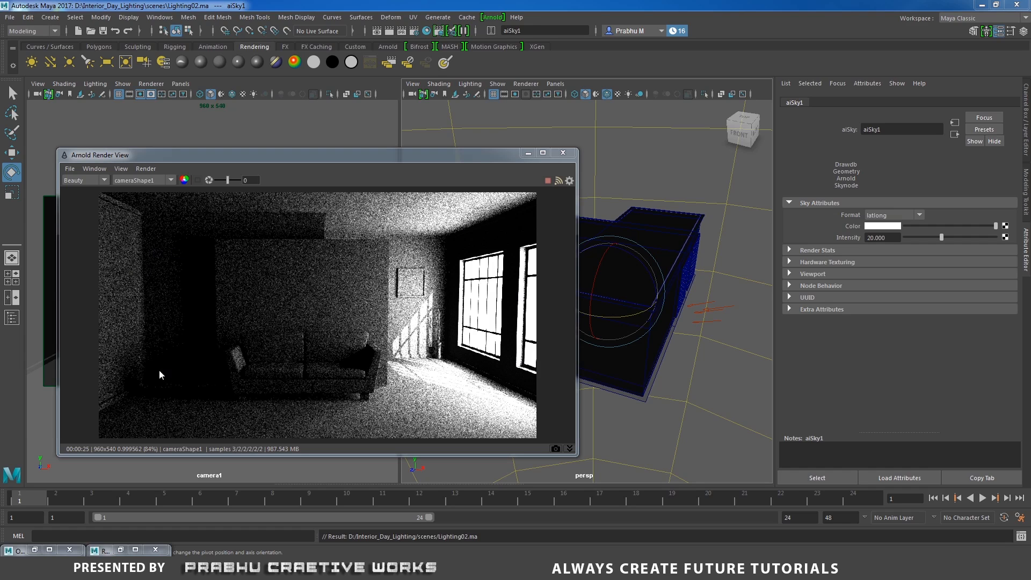
pyautogui.click(555, 450)
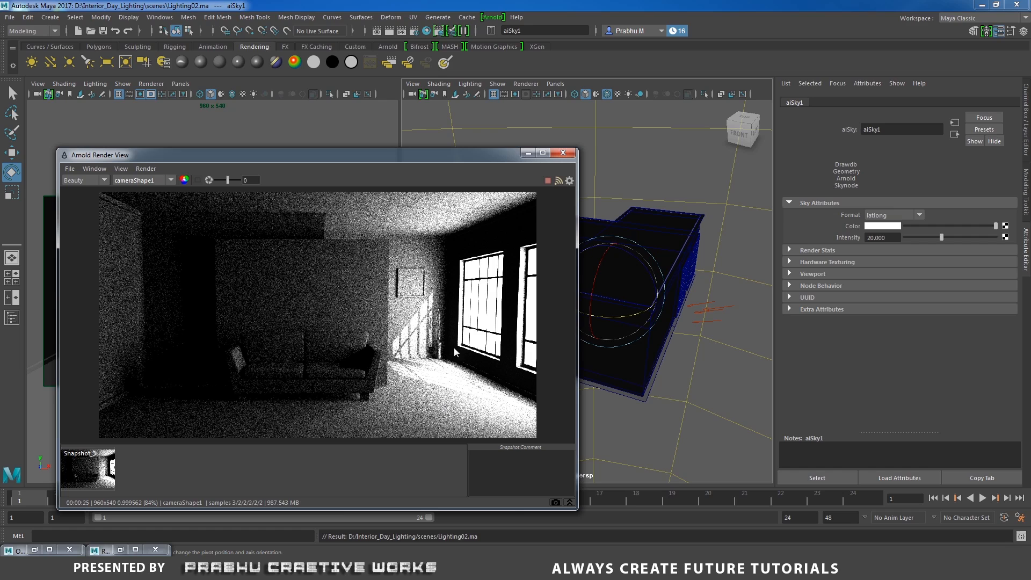
# Set the Arnold diffuse ray depth to 3 and store a second snapshot of the updated render
pyautogui.click(129, 550)
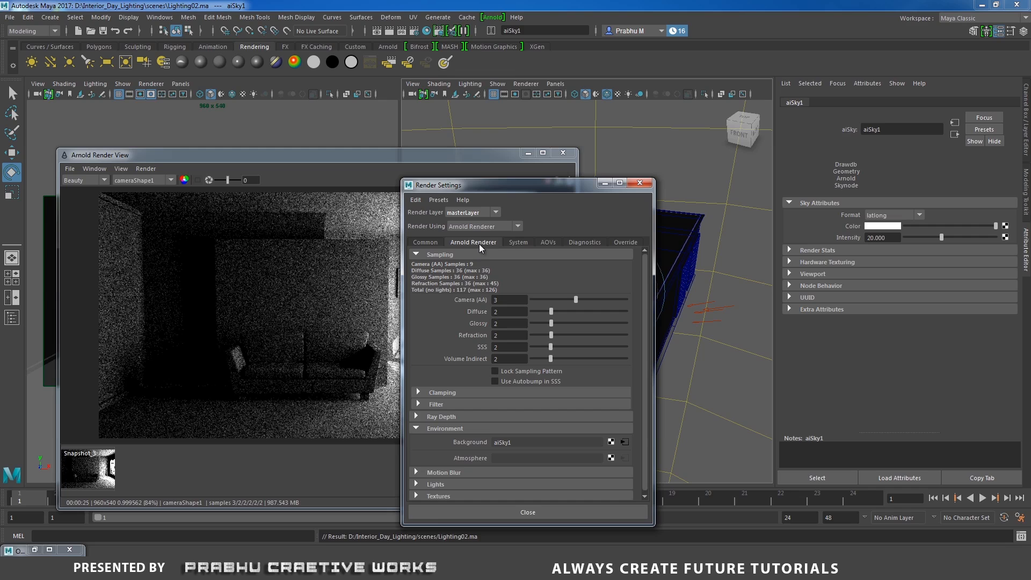
pyautogui.click(423, 417)
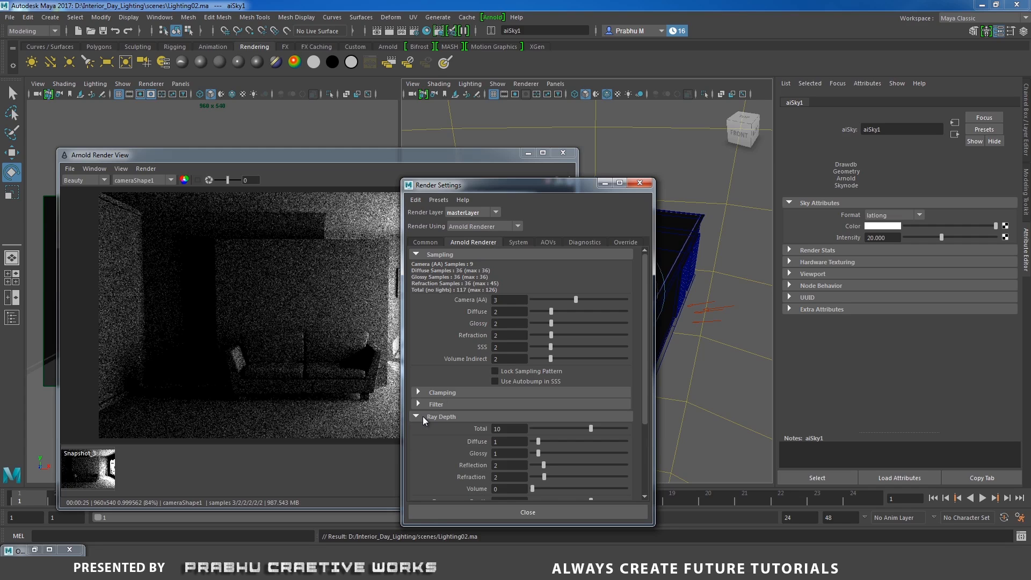
pyautogui.click(499, 442)
pyautogui.write('3')
pyautogui.press('Return')
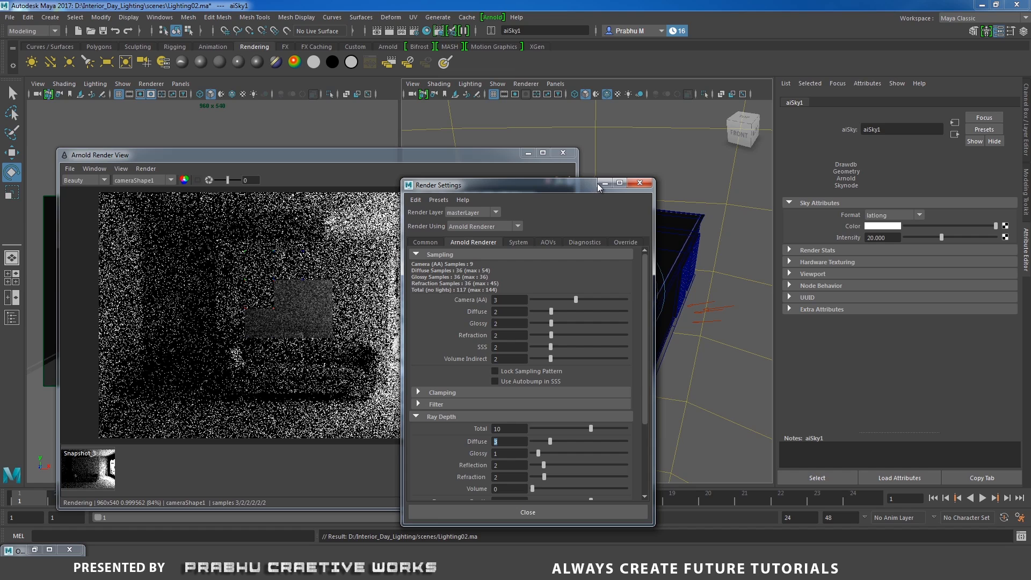
pyautogui.click(604, 183)
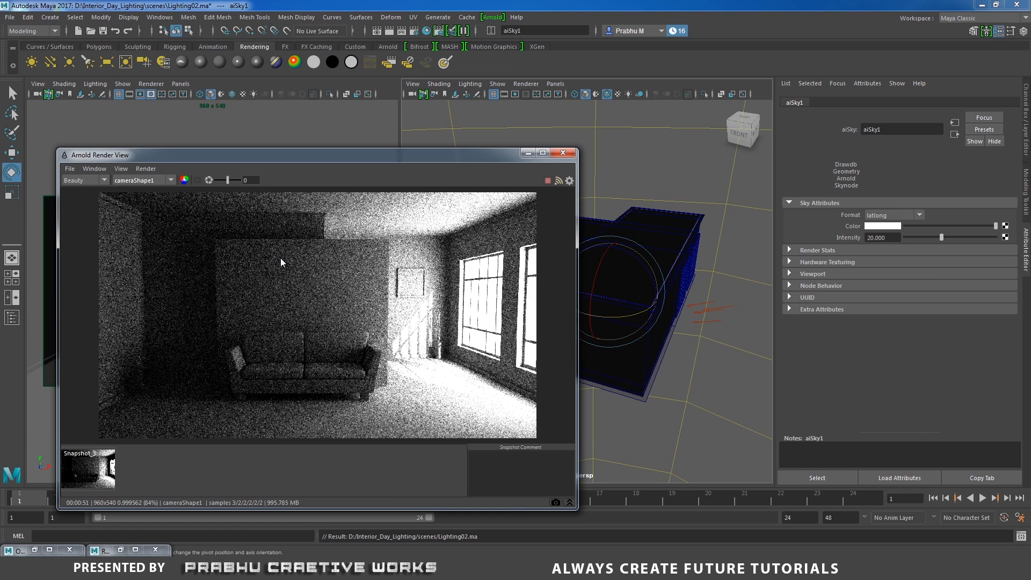
pyautogui.click(556, 503)
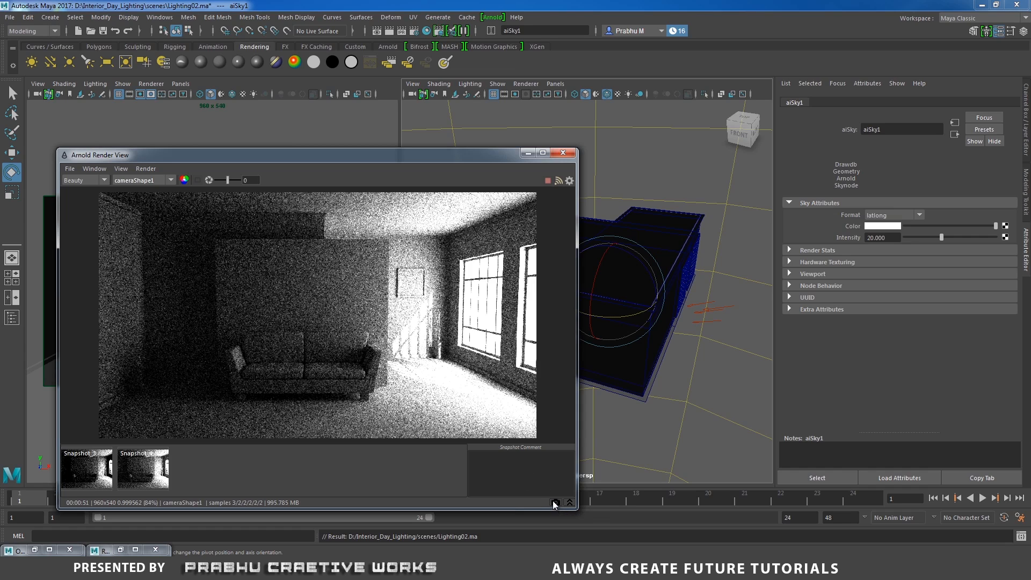
# Compare the two stored render snapshots against the diffuse ray depth setting to examine its effect on the room's brightness
pyautogui.click(91, 465)
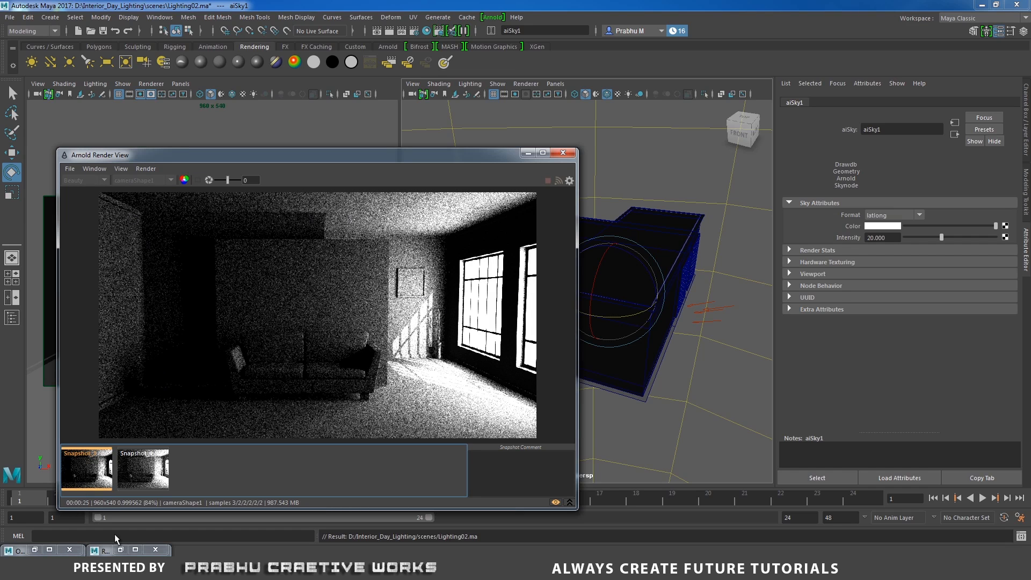
pyautogui.click(103, 550)
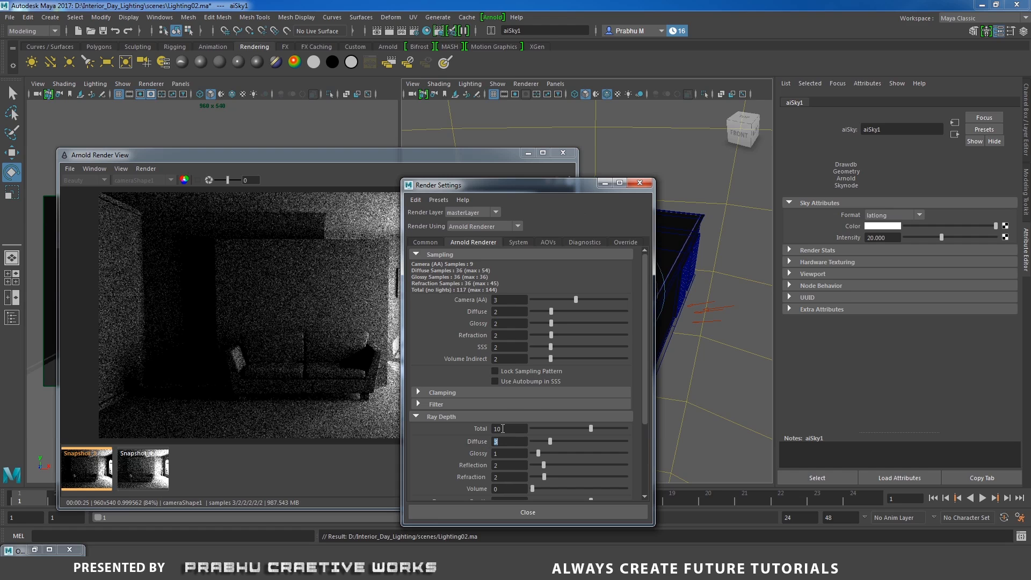
pyautogui.click(605, 183)
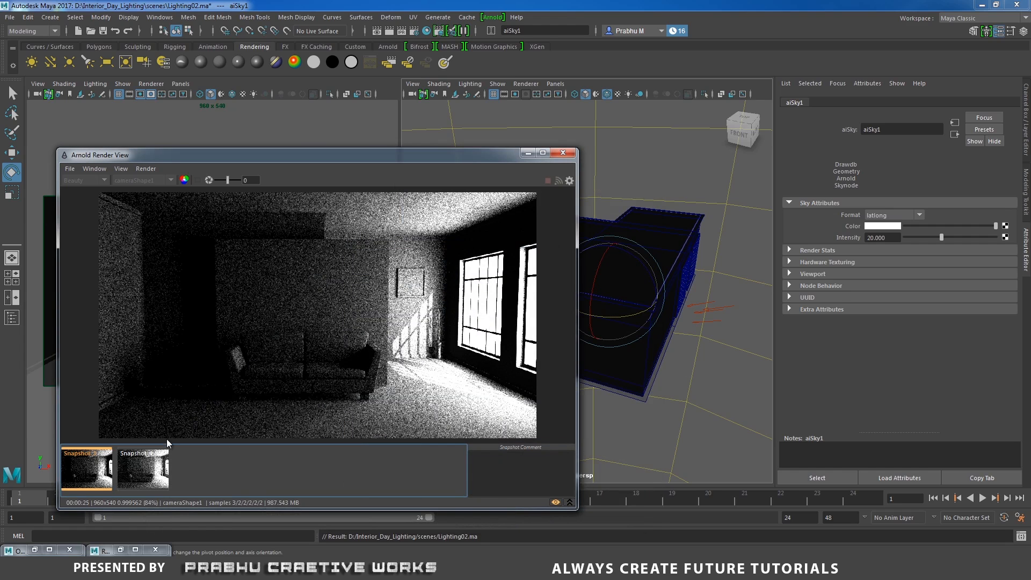
pyautogui.click(156, 457)
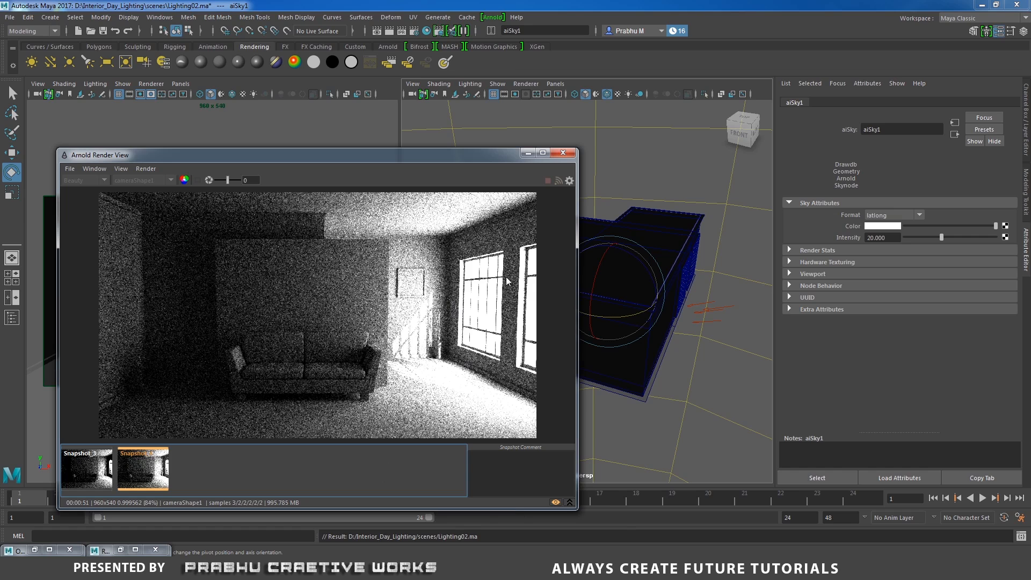
pyautogui.click(122, 551)
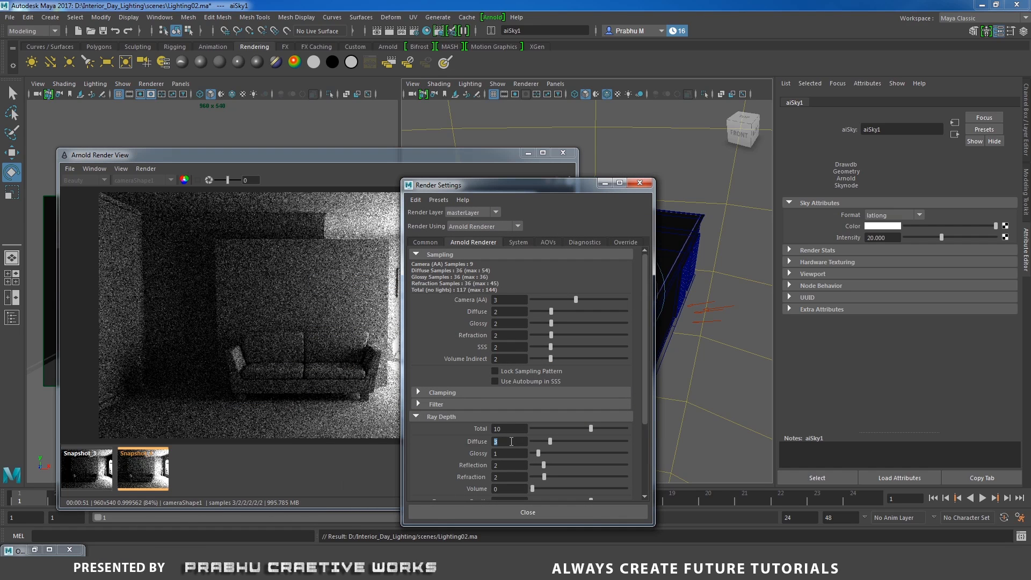
pyautogui.click(604, 183)
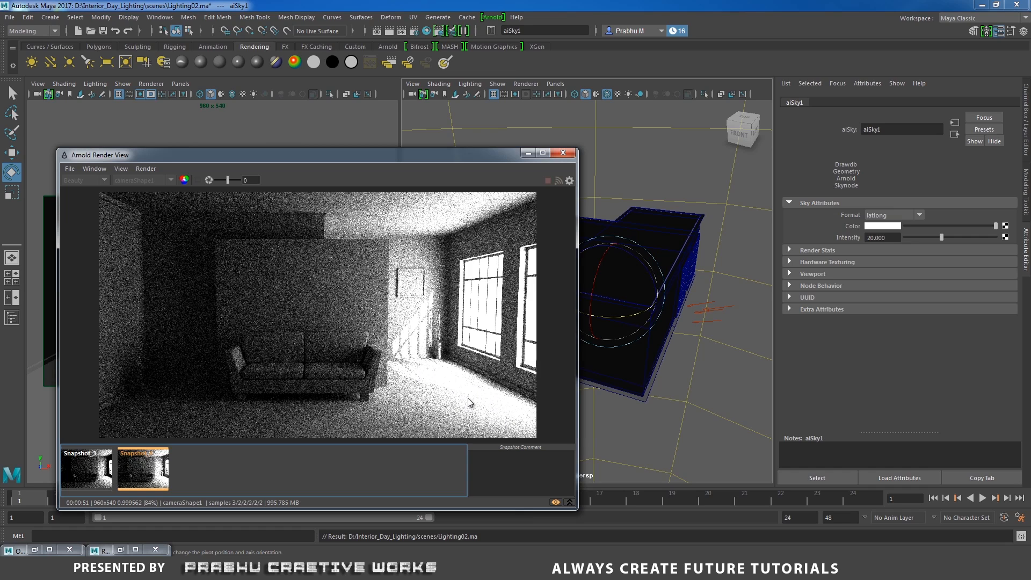
# Set the aiSky1 intensity to 18, return to the live render to check it and close the render view
pyautogui.click(892, 238)
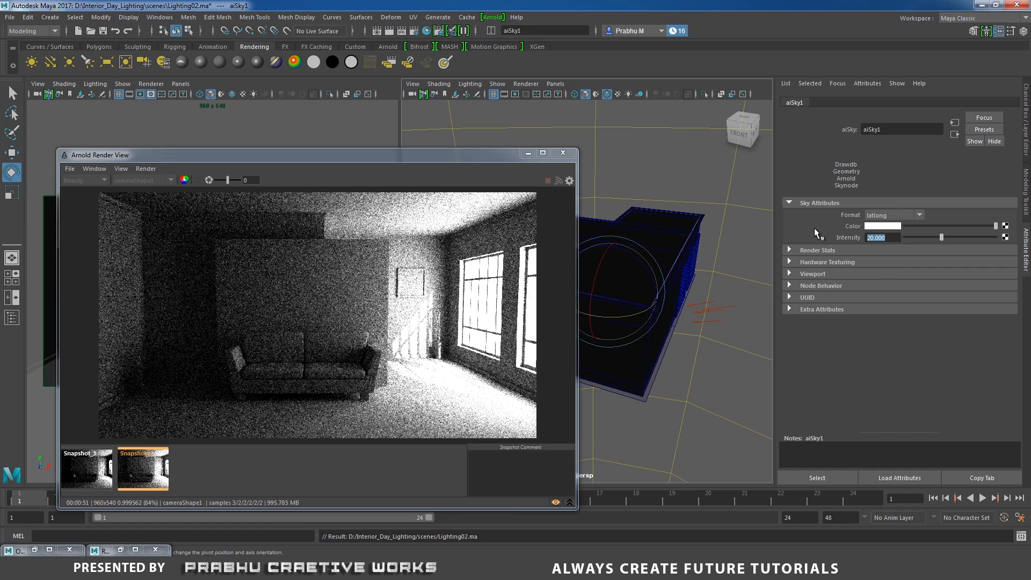
pyautogui.write('18')
pyautogui.press('Return')
pyautogui.click(555, 503)
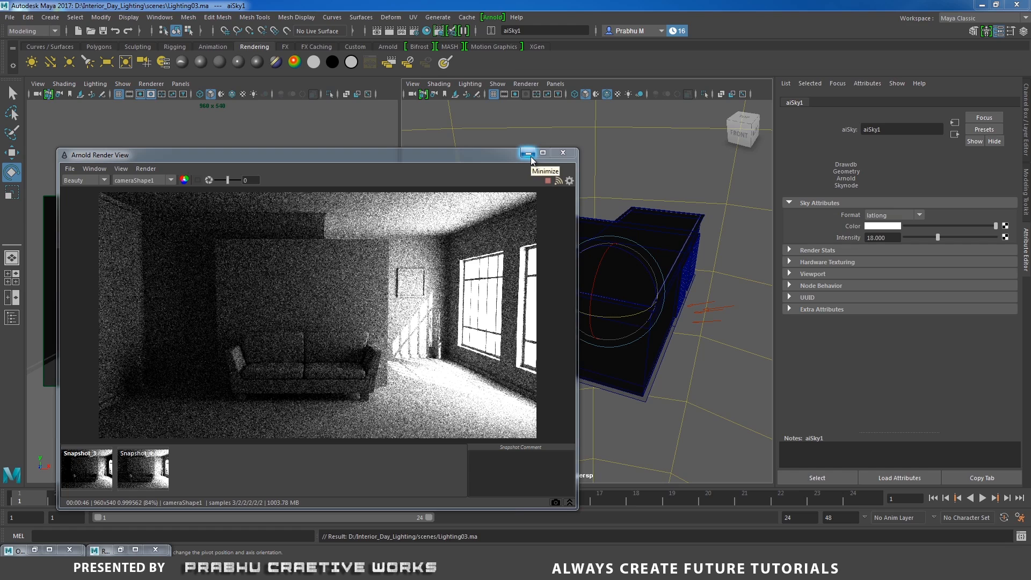
pyautogui.click(563, 153)
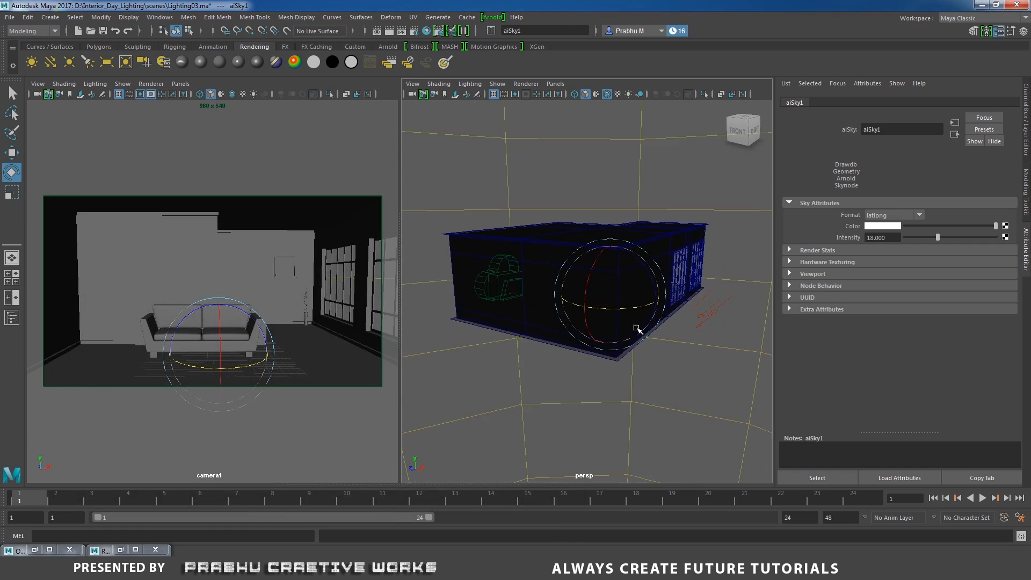
# Assign a new Arnold aiStandard material to the side wall mesh wall_side01
pyautogui.scroll(5, 636, 328)
pyautogui.click(636, 398)
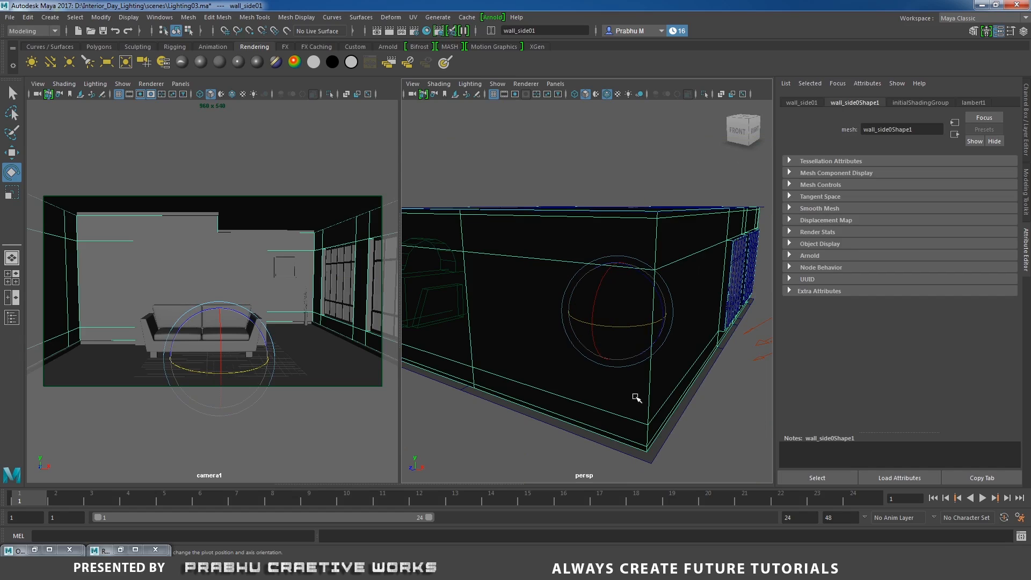
pyautogui.keyDown('alt'); pyautogui.moveTo(708, 285); pyautogui.dragTo(675, 280); pyautogui.keyUp('alt')
pyautogui.scroll(6, 704, 299)
pyautogui.keyDown('alt'); pyautogui.moveTo(579, 242); pyautogui.dragTo(529, 327, button='middle'); pyautogui.keyUp('alt')
pyautogui.keyDown('alt'); pyautogui.moveTo(526, 317); pyautogui.dragTo(561, 301); pyautogui.keyUp('alt')
pyautogui.moveTo(483, 195); pyautogui.dragTo(483, 468, button='right')
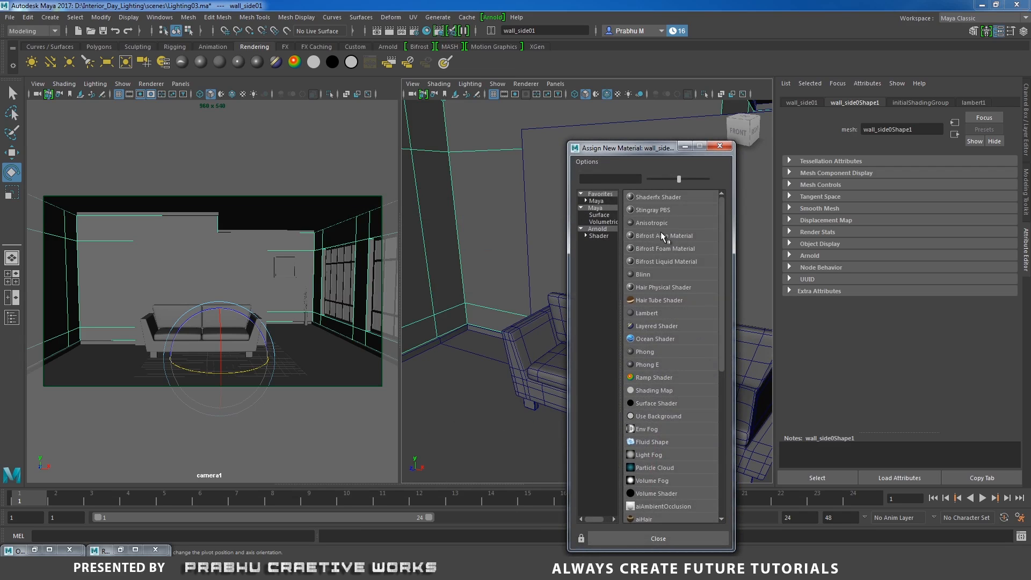
pyautogui.click(601, 228)
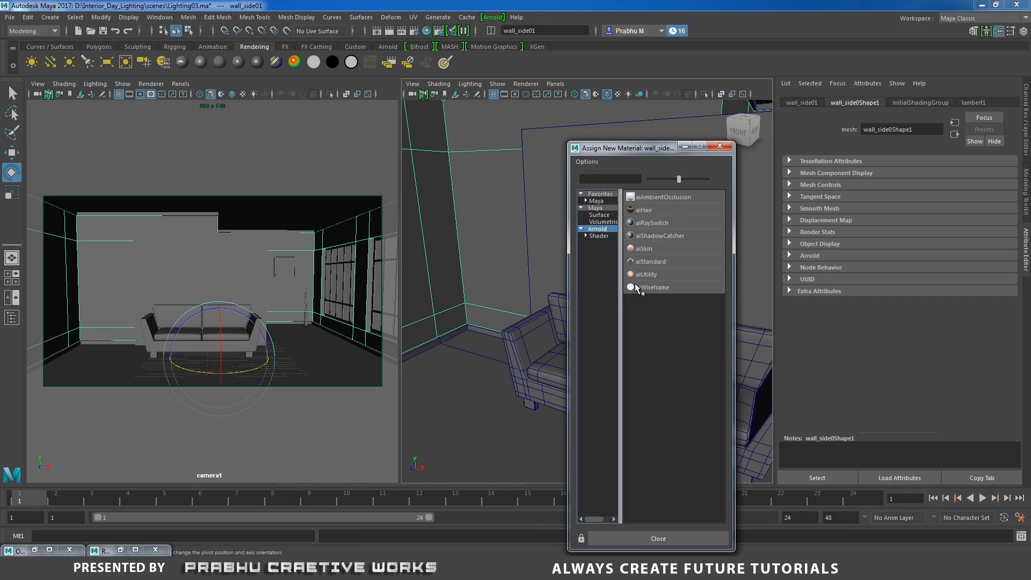
pyautogui.click(652, 262)
# Rename the side wall's material as wall_aiStandard1 and set its diffuse colour to a salmon red
pyautogui.keyDown('alt'); pyautogui.moveTo(563, 191); pyautogui.dragTo(736, 236); pyautogui.keyUp('alt')
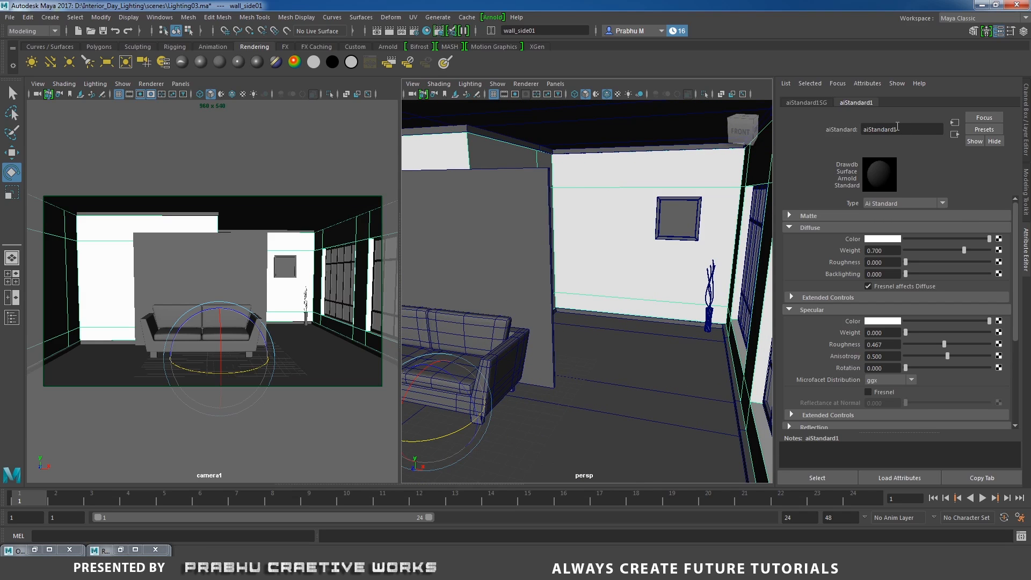
pyautogui.write('wall_')
pyautogui.press('Return')
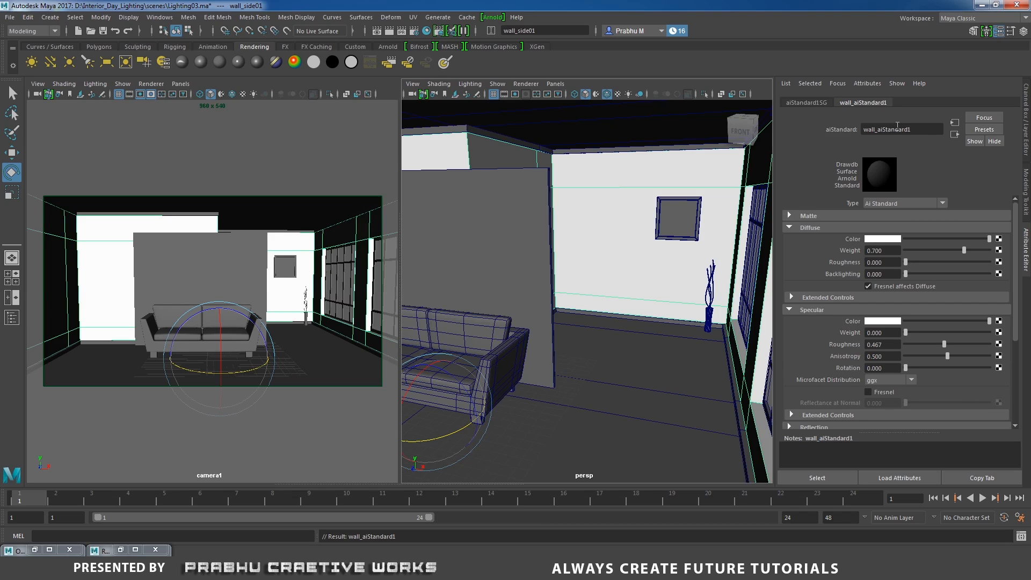
pyautogui.click(892, 239)
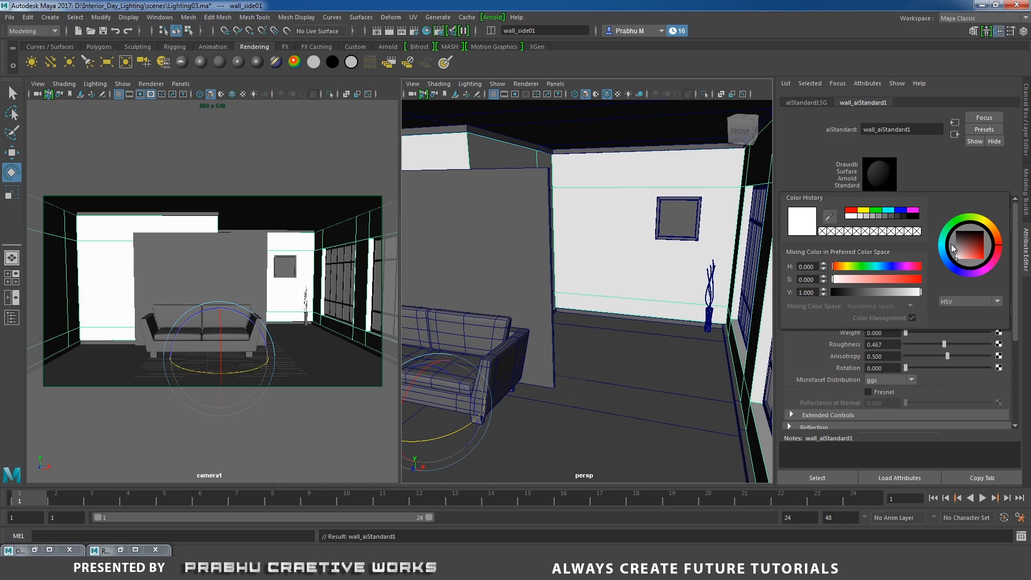
pyautogui.moveTo(968, 247)
pyautogui.mouseDown()
pyautogui.moveTo(973, 263)
pyautogui.moveTo(965, 249)
pyautogui.mouseUp()
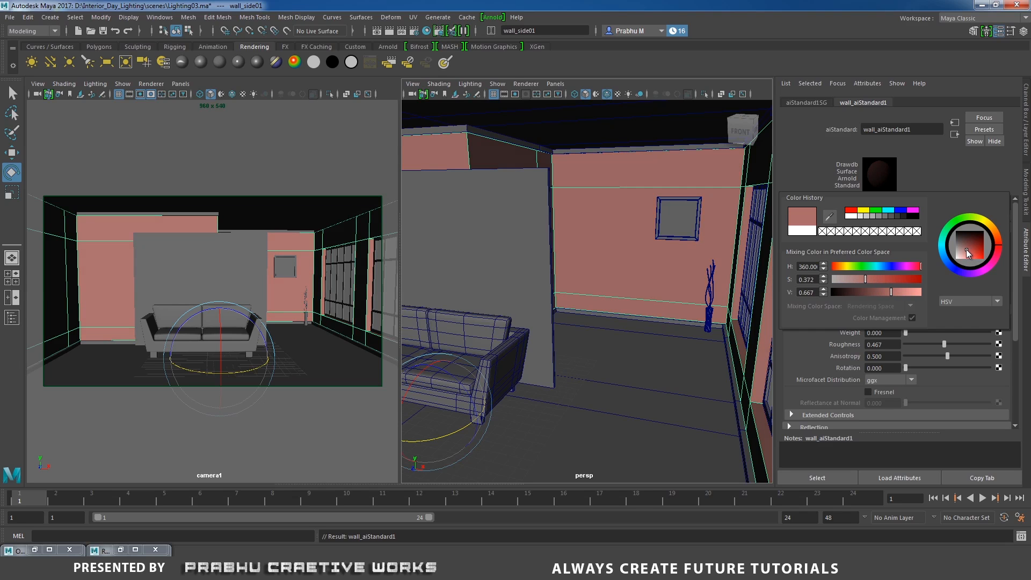
pyautogui.moveTo(893, 292); pyautogui.dragTo(895, 295)
pyautogui.moveTo(960, 249); pyautogui.dragTo(969, 250)
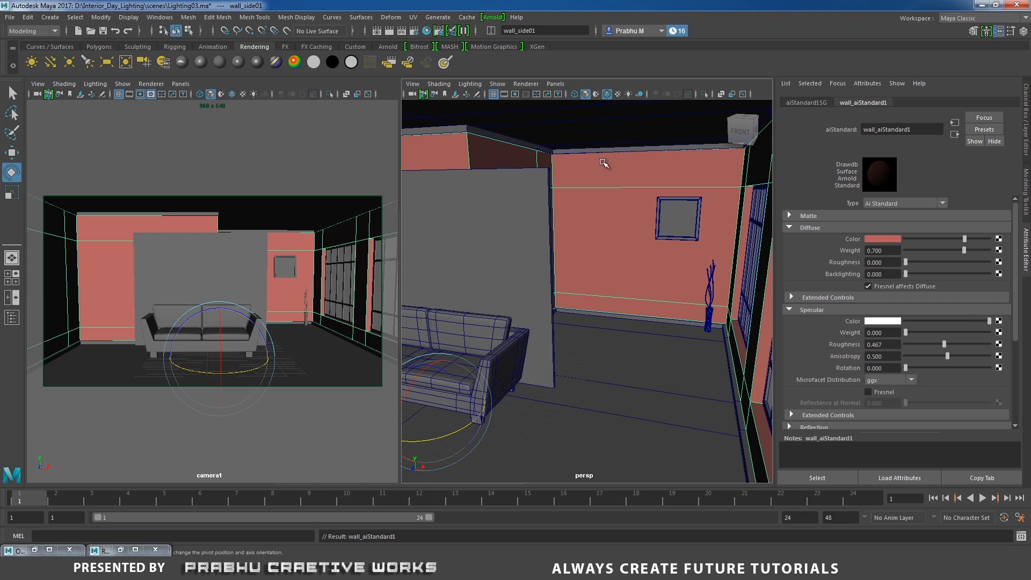
# Assign a new Arnold aiStandard material to the ceiling mesh wall_top01
pyautogui.click(602, 127)
pyautogui.keyDown('alt'); pyautogui.moveTo(603, 127); pyautogui.dragTo(584, 193); pyautogui.keyUp('alt')
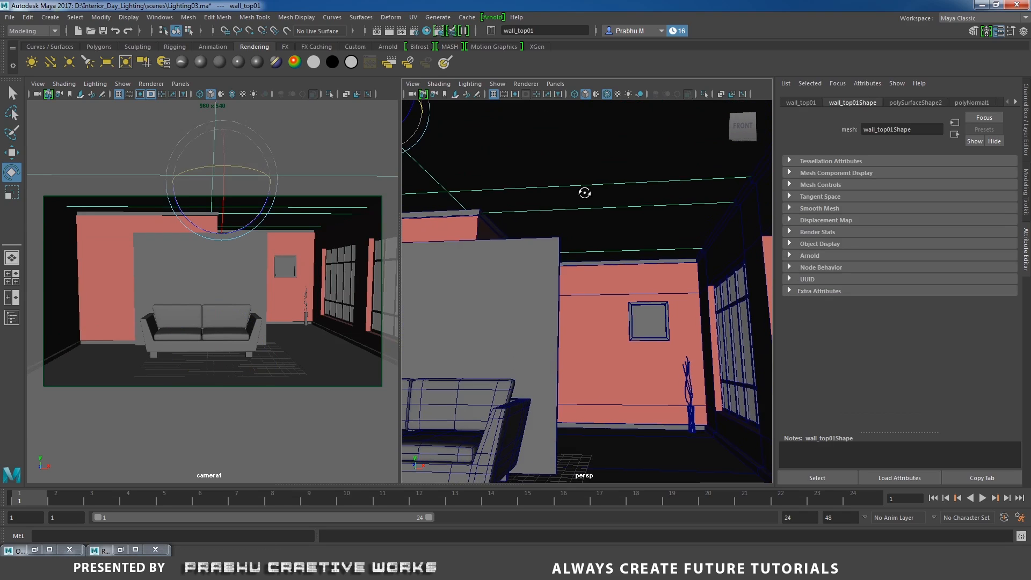
pyautogui.moveTo(617, 177); pyautogui.dragTo(618, 446, button='right')
pyautogui.click(598, 229)
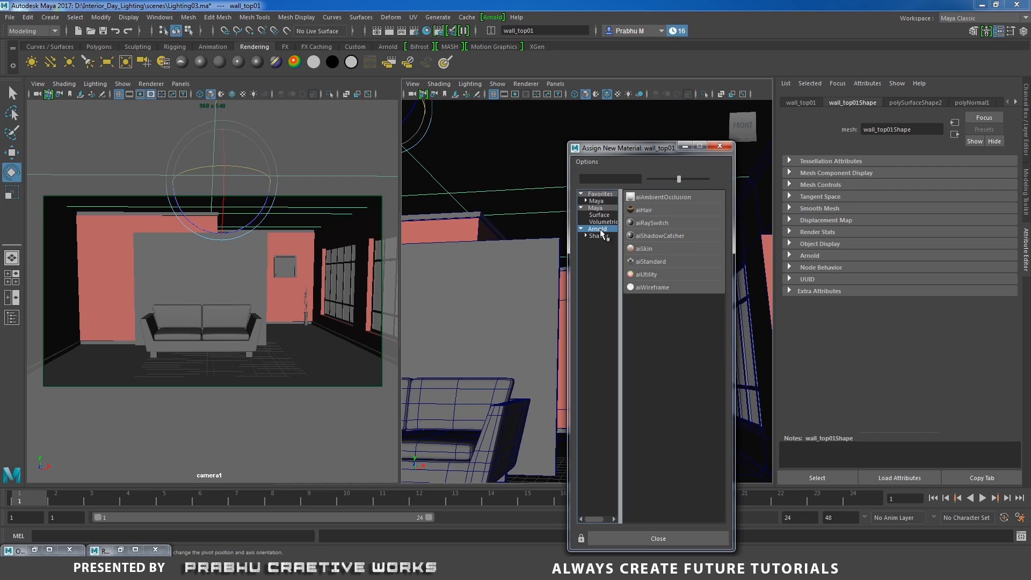
pyautogui.click(651, 261)
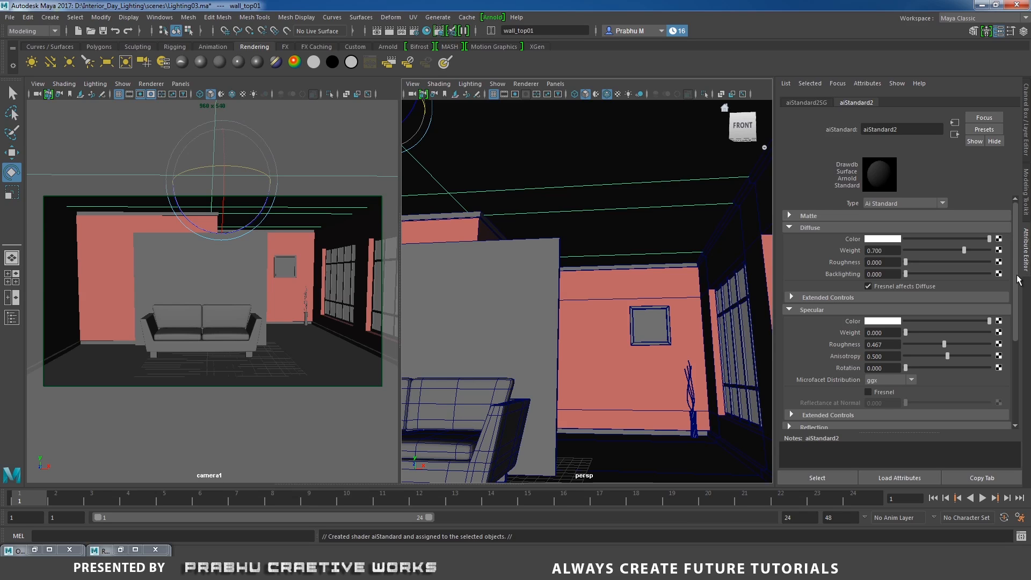
# Rename the ceiling material as top_wall_aiStandard2 and set its diffuse colour to full white
pyautogui.scroll(-3, 1018, 279)
pyautogui.scroll(3, 1019, 274)
pyautogui.write('w')
pyautogui.press('BackSpace')
pyautogui.write('top_wall_')
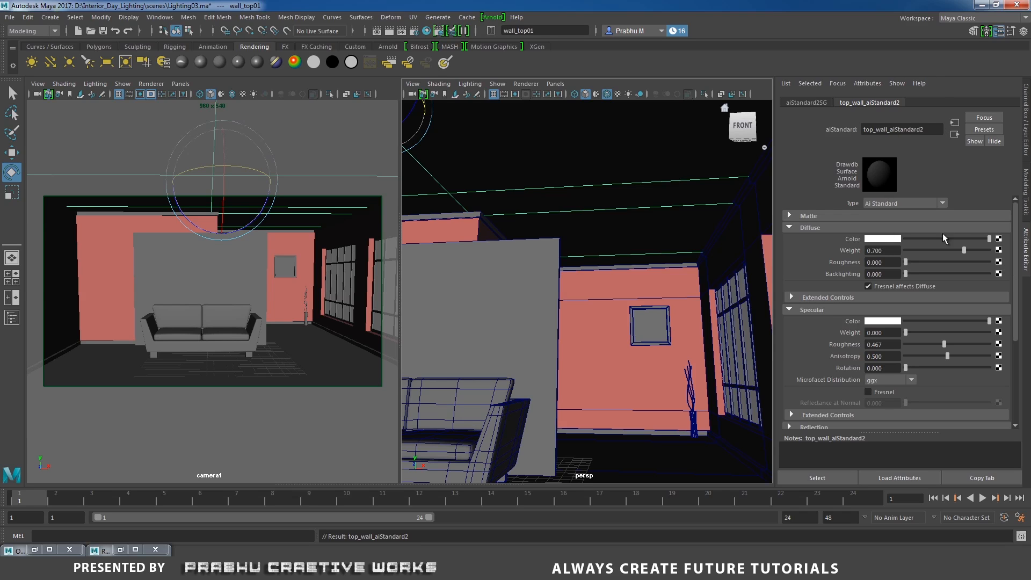
pyautogui.moveTo(989, 238); pyautogui.dragTo(1011, 236)
# Assign a new Arnold aiStandard material to the floor mesh Floor01 and rename it as floor_aiStandard3
pyautogui.keyDown('alt'); pyautogui.moveTo(605, 227); pyautogui.dragTo(646, 325); pyautogui.keyUp('alt')
pyautogui.click(645, 329)
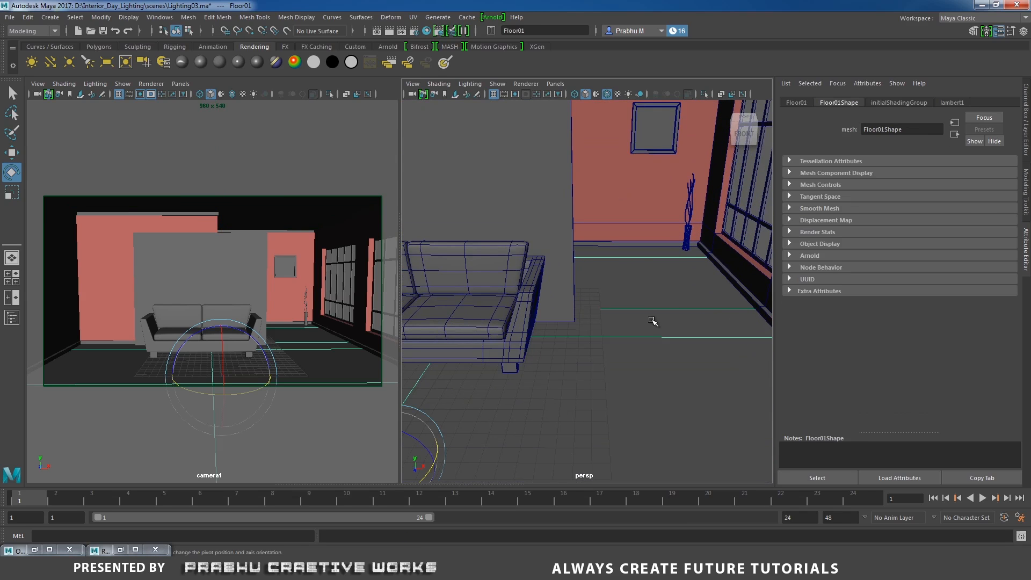
pyautogui.rightClick(651, 315)
pyautogui.click(644, 535)
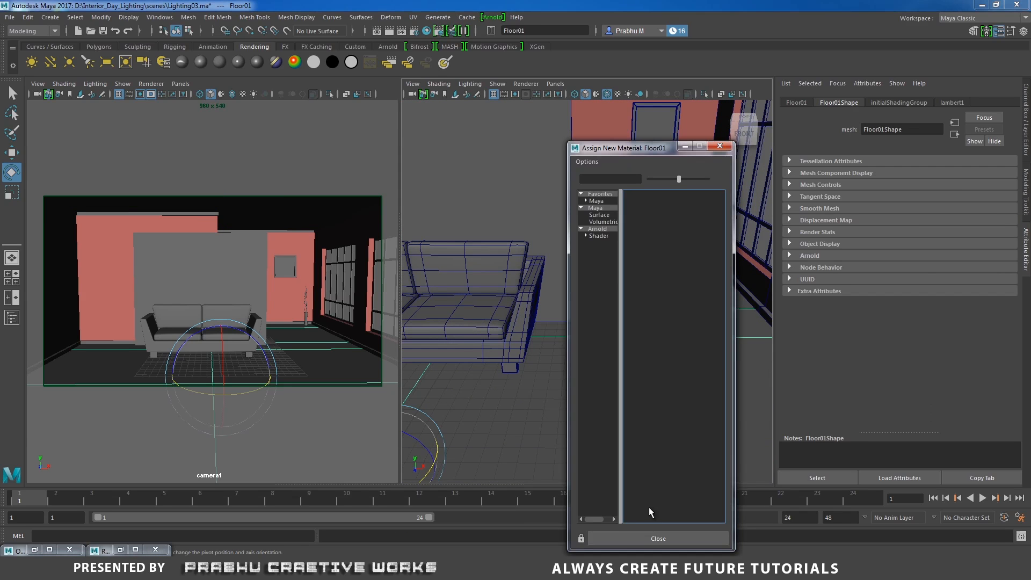
pyautogui.click(603, 230)
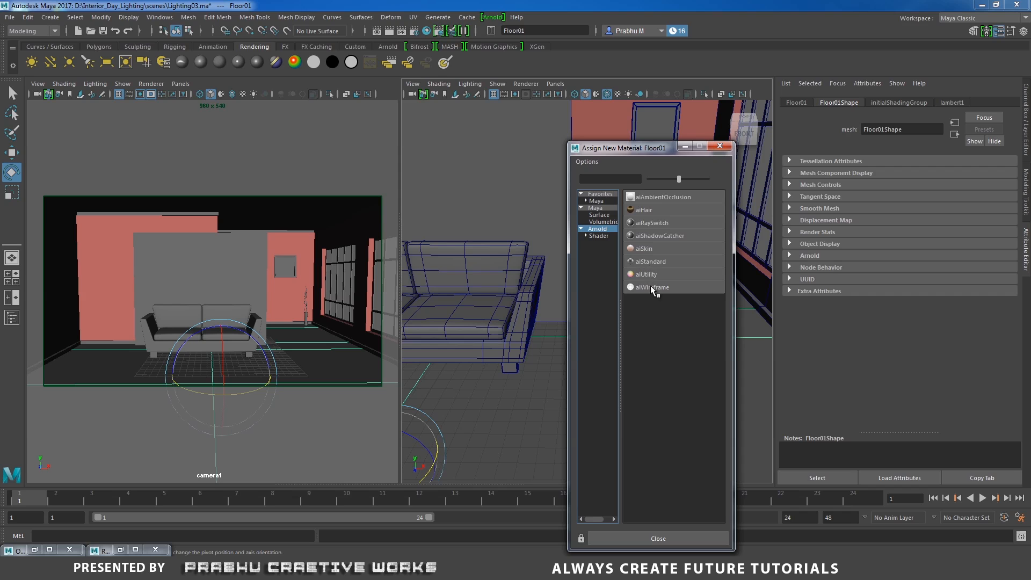
pyautogui.click(650, 261)
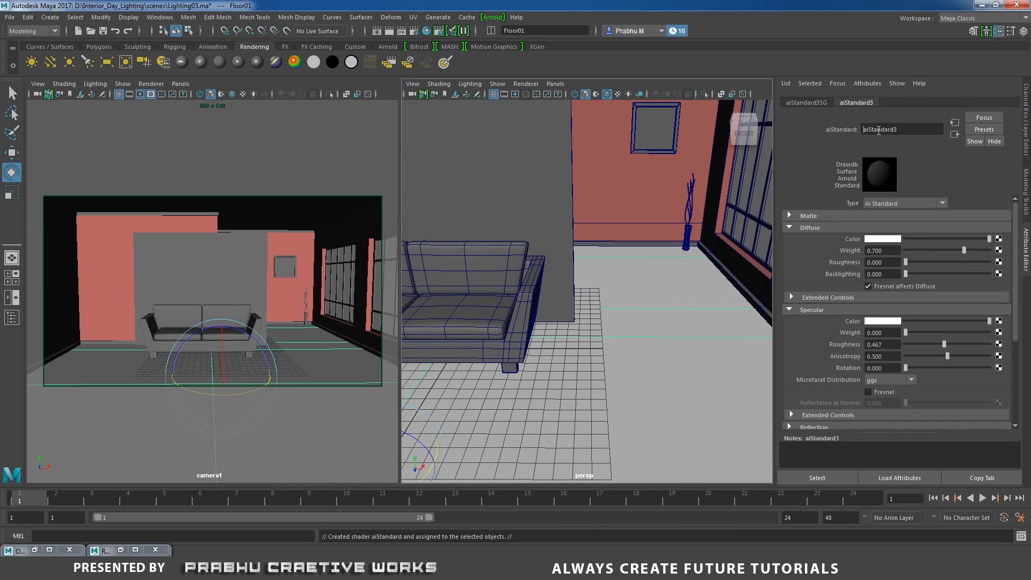
pyautogui.write('floor_')
pyautogui.press('Return')
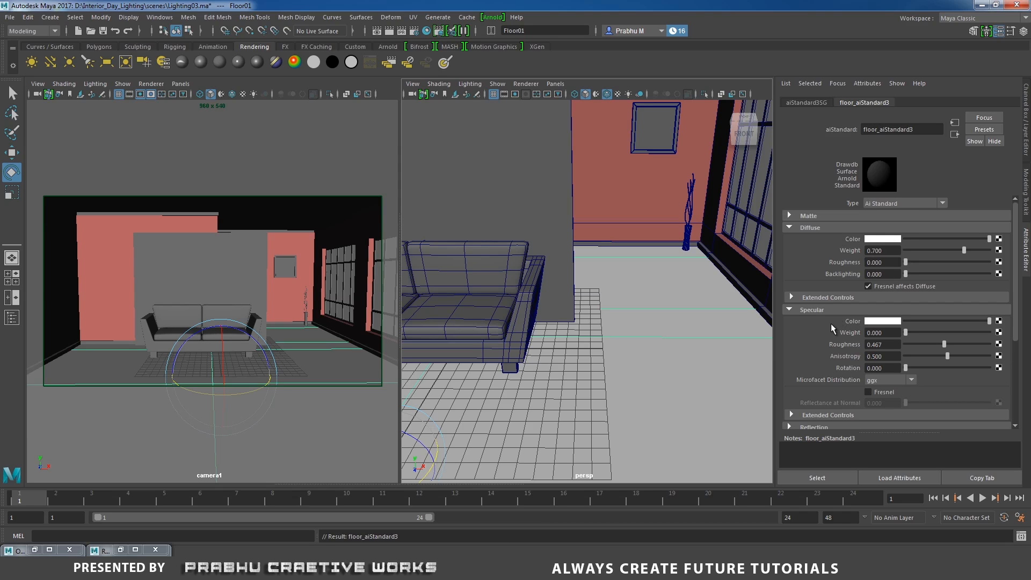
# Set the floor material's specular weight to 0.2 and its specular roughness to 0
pyautogui.moveTo(907, 331); pyautogui.dragTo(922, 331)
pyautogui.doubleClick(895, 332)
pyautogui.write('0.2')
pyautogui.press('Return')
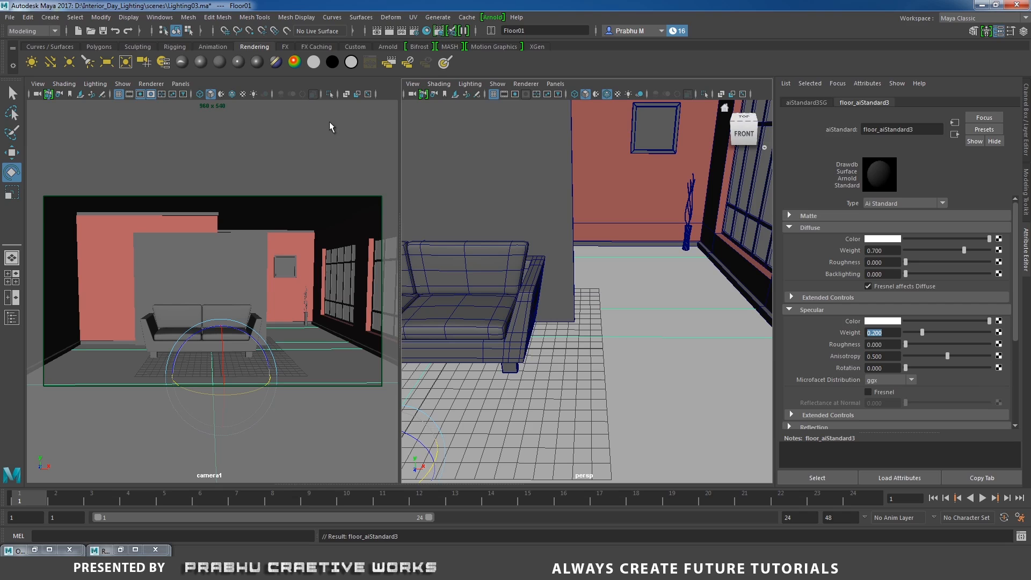
# Render the camera1 view in the Arnold Render View and enlarge its window to show the whole image
pyautogui.click(492, 20)
pyautogui.click(519, 33)
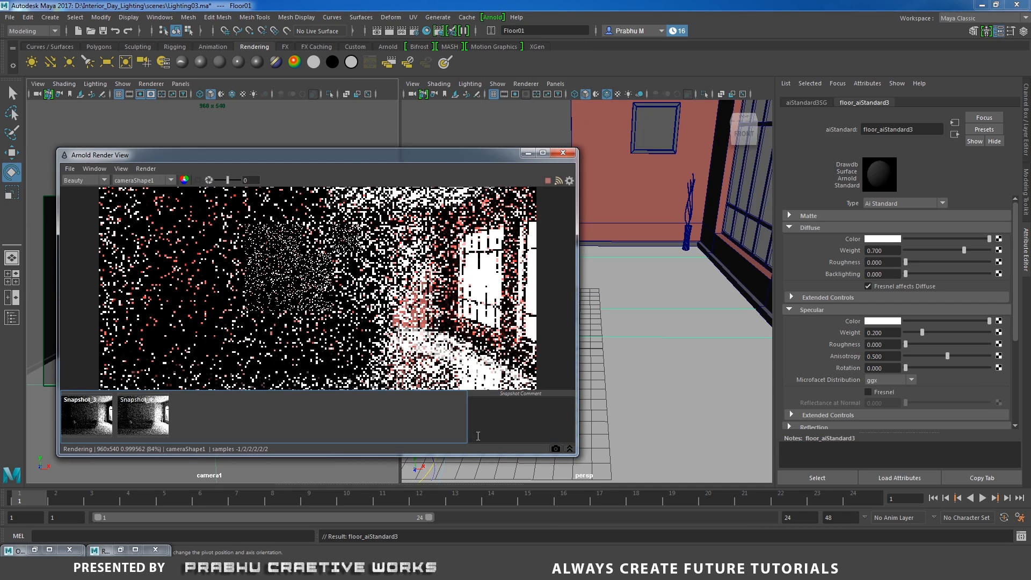
pyautogui.moveTo(453, 455); pyautogui.dragTo(446, 520)
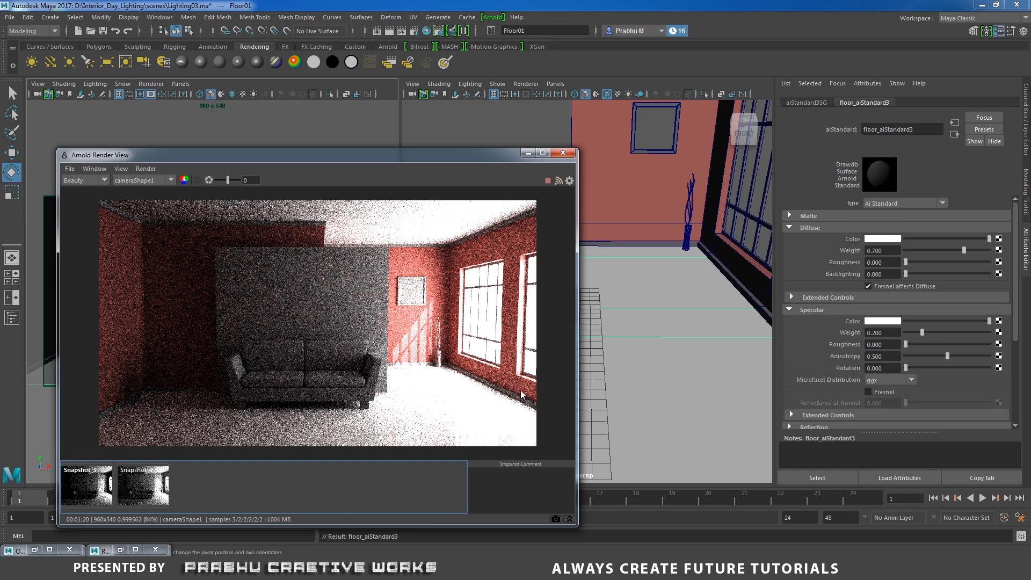
# Lower the intensity of the aiSky1 environment background, trying 17 and settling on 15
pyautogui.click(121, 549)
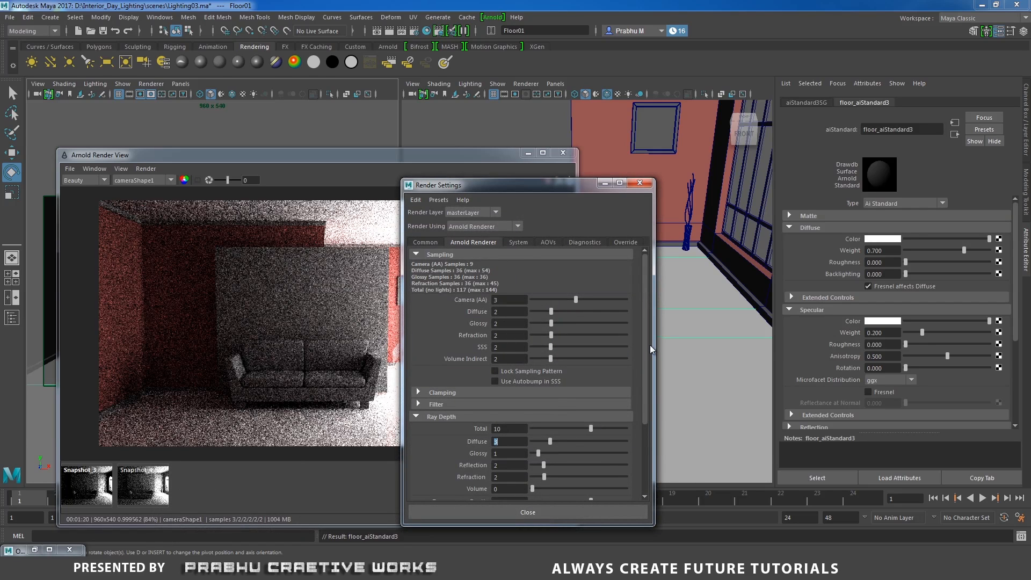
pyautogui.scroll(-4, 645, 411)
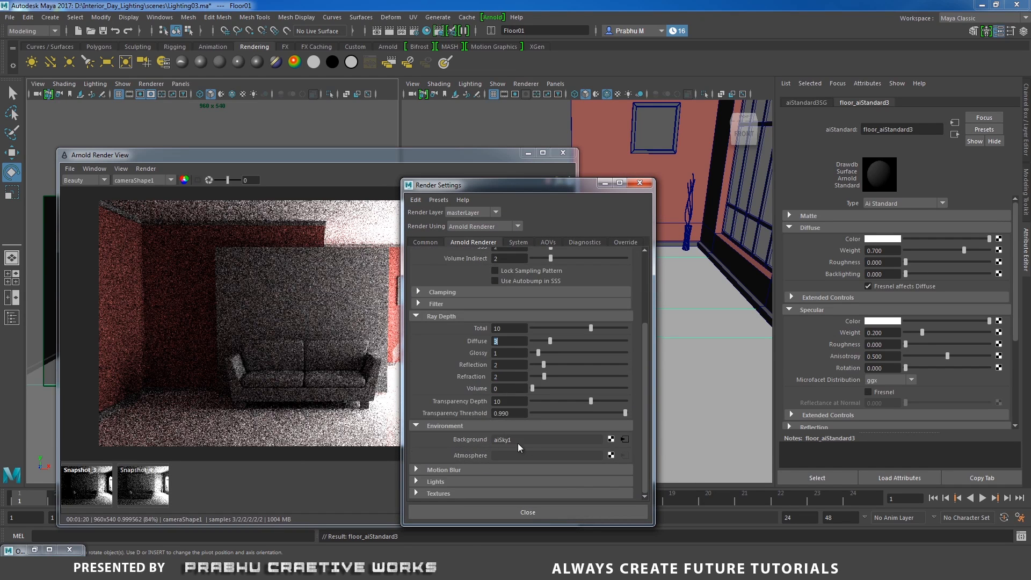
pyautogui.click(624, 439)
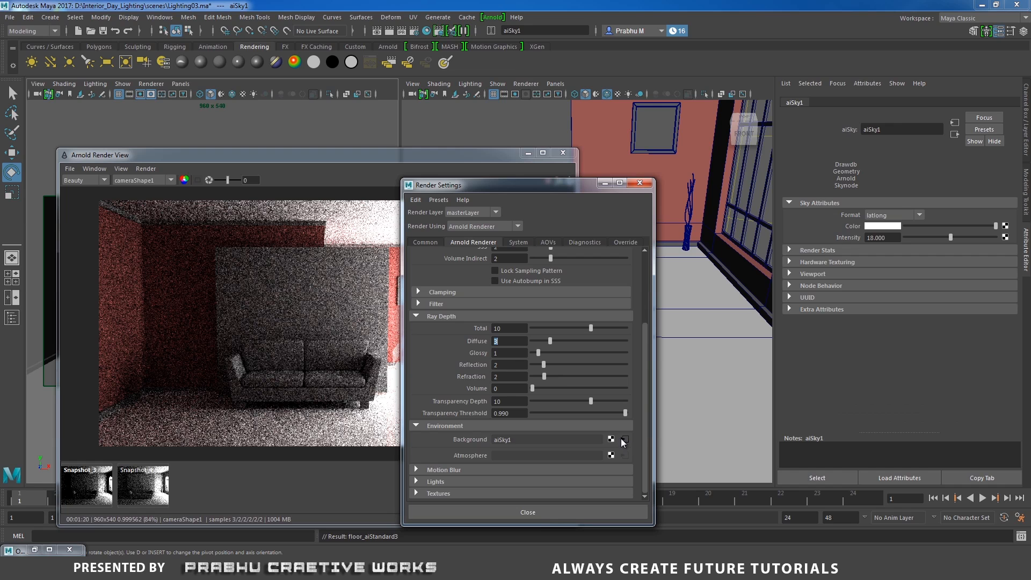
pyautogui.click(604, 184)
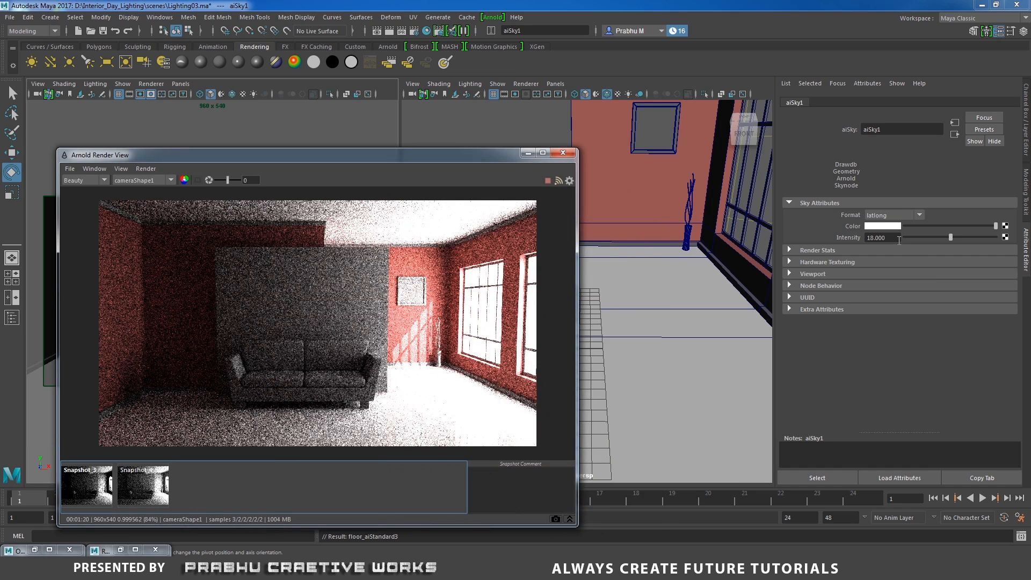
pyautogui.moveTo(898, 238); pyautogui.dragTo(827, 240)
pyautogui.write('17')
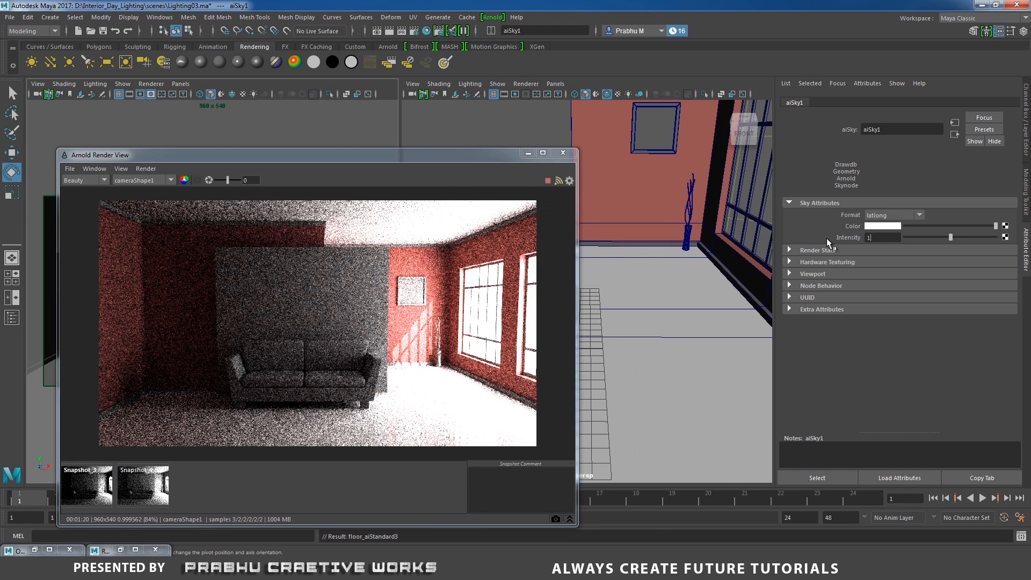
pyautogui.press('Return')
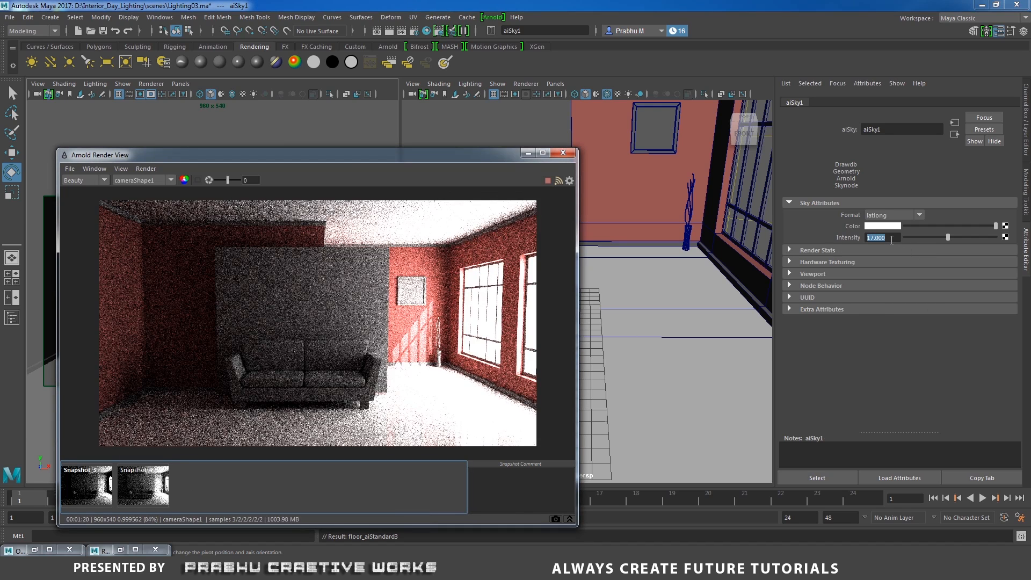
pyautogui.moveTo(891, 240); pyautogui.dragTo(833, 240)
pyautogui.write('15')
pyautogui.press('Return')
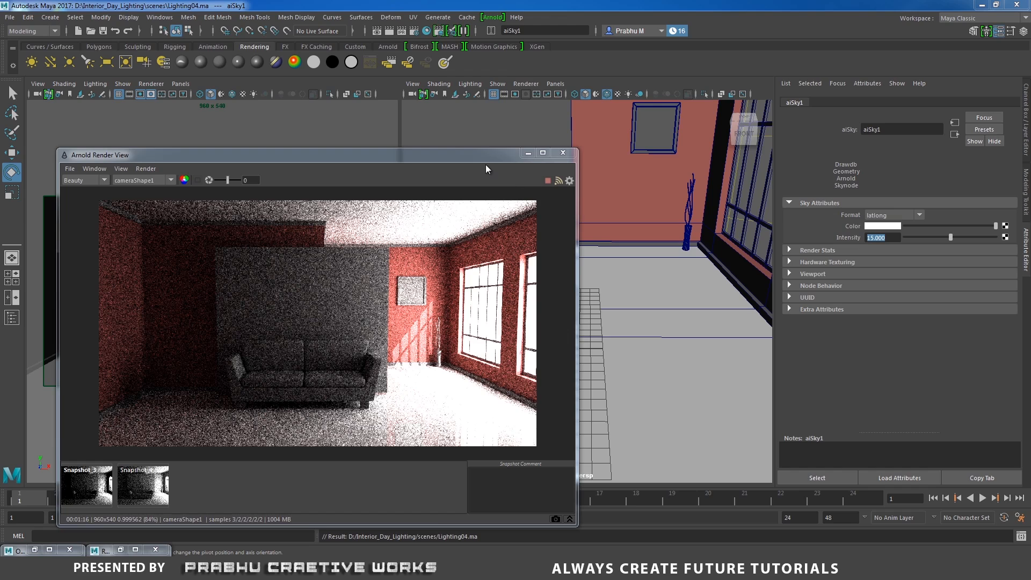
# Show the Outliner with Sofa_grp01 expanded, and close the render view to frame the whole sofa in the perspective view
pyautogui.moveTo(495, 160); pyautogui.dragTo(1029, 161)
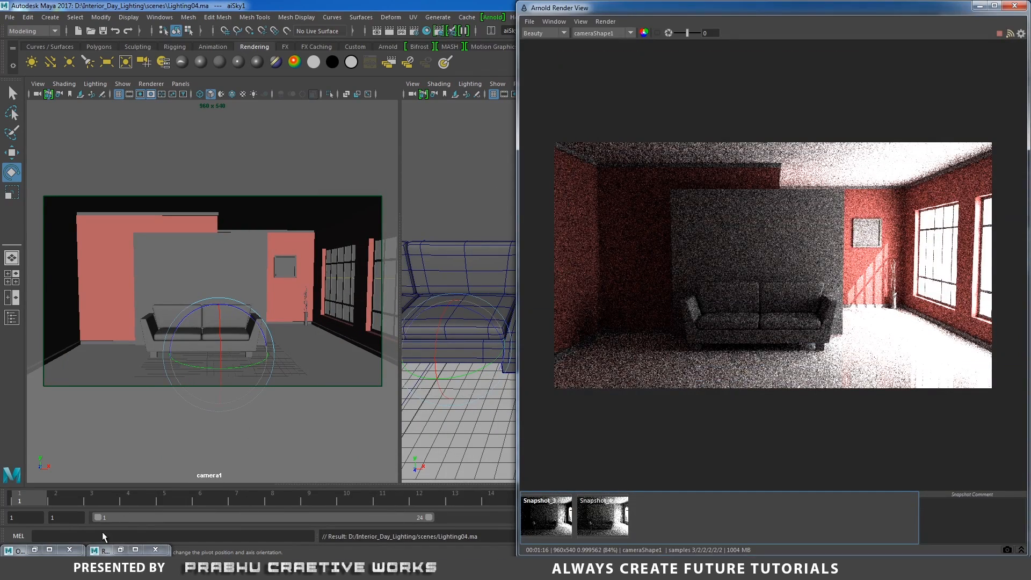
pyautogui.click(34, 550)
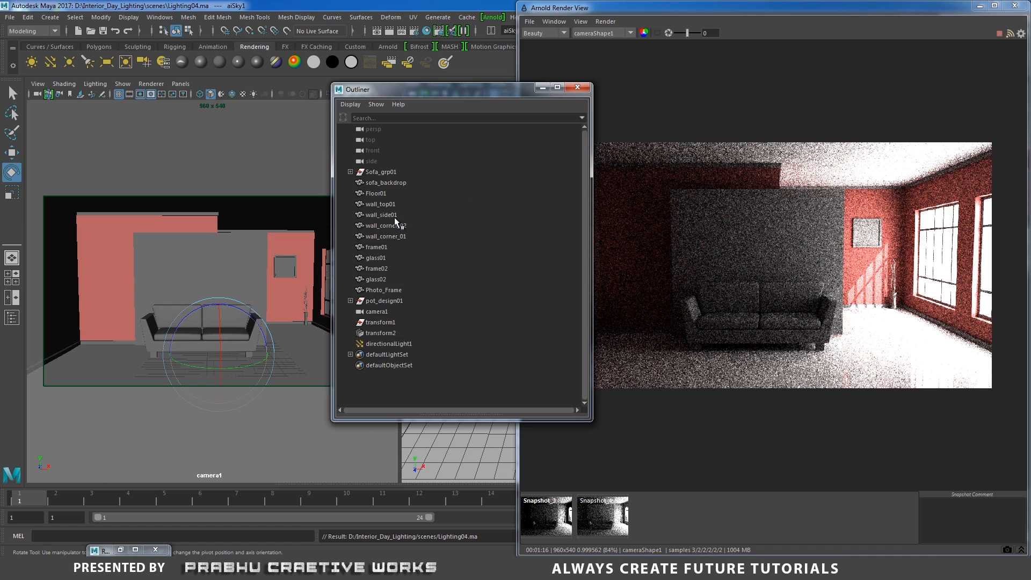
pyautogui.click(350, 172)
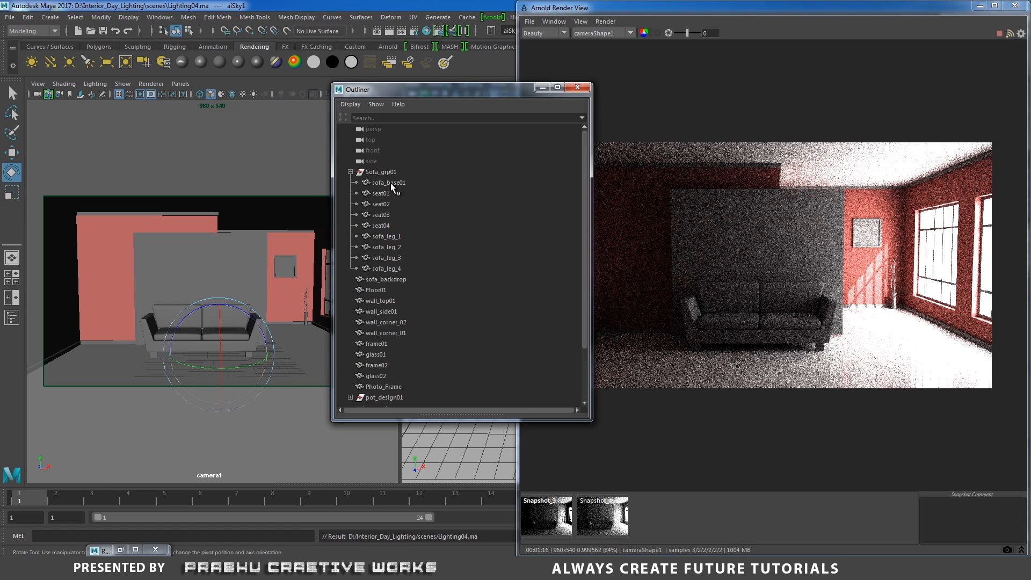
pyautogui.moveTo(447, 89); pyautogui.dragTo(196, 103)
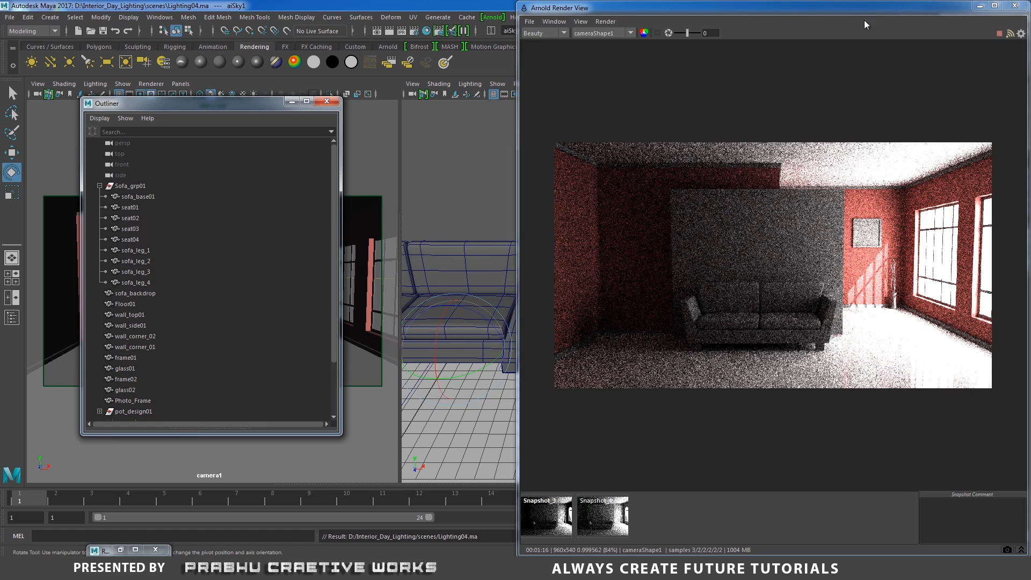
pyautogui.click(1014, 6)
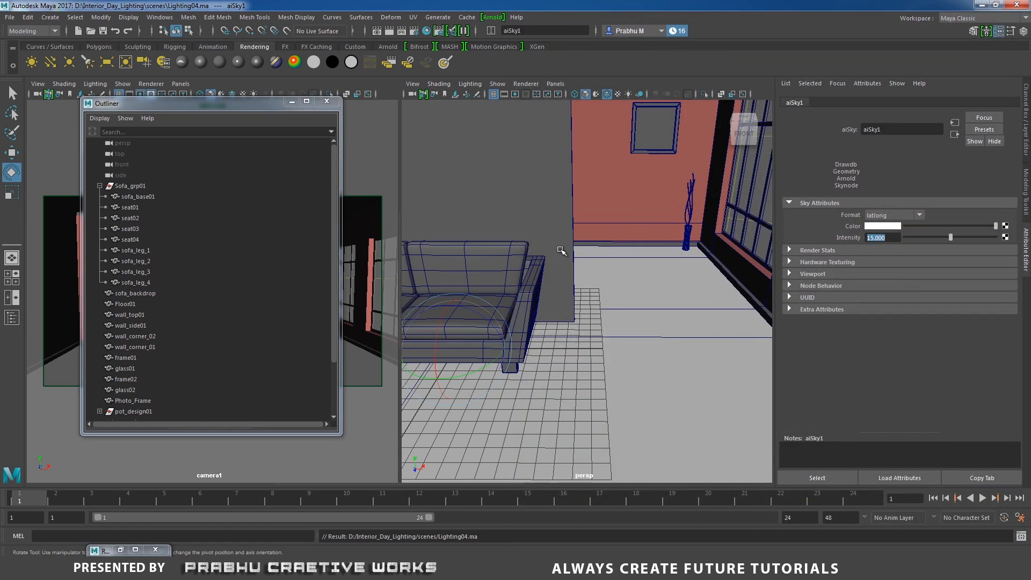
pyautogui.keyDown('alt'); pyautogui.moveTo(561, 251); pyautogui.dragTo(750, 224, button='middle'); pyautogui.keyUp('alt')
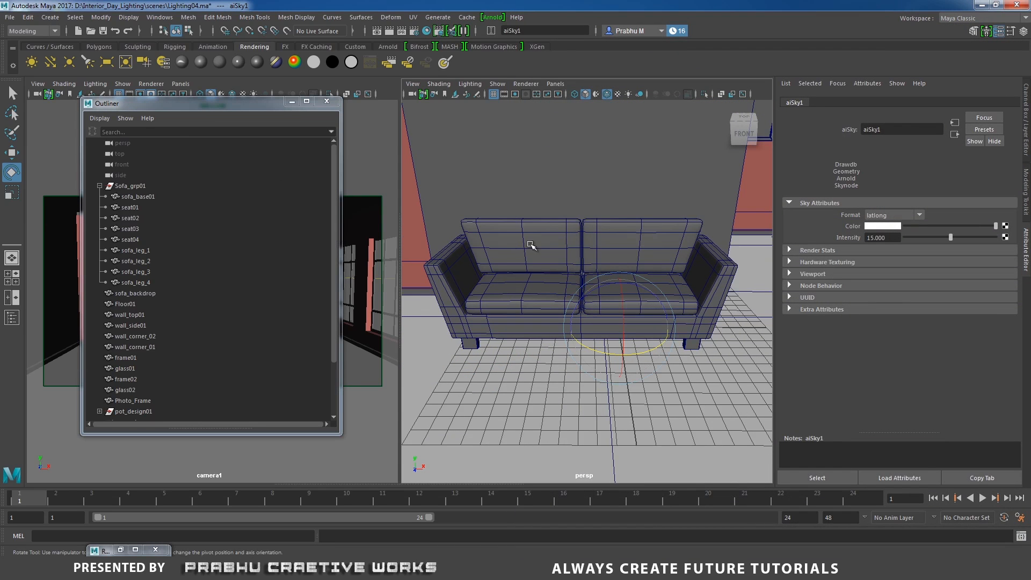
pyautogui.click(132, 196)
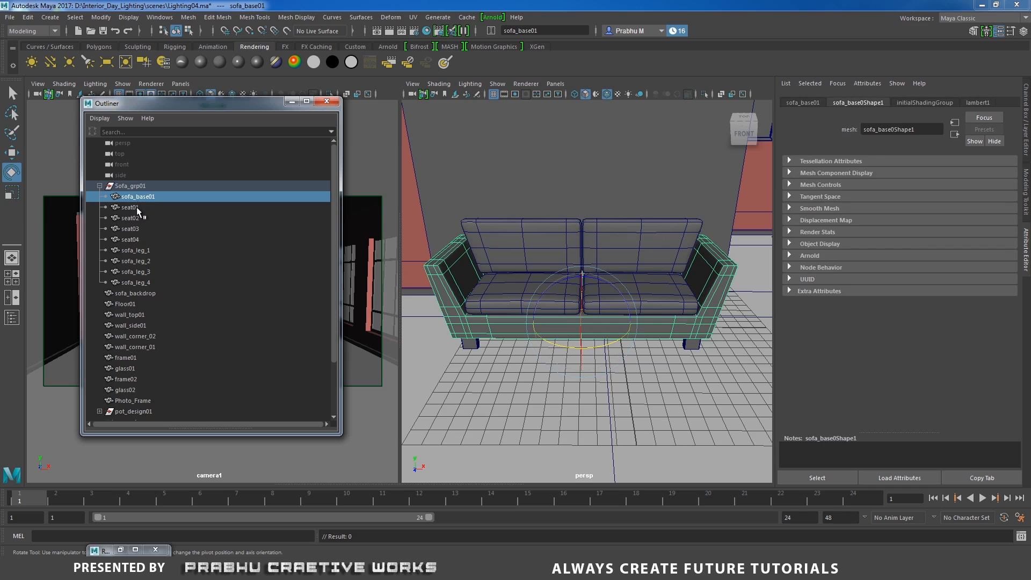
pyautogui.keyDown('ctrl'); pyautogui.click(129, 209); pyautogui.keyUp('ctrl')
pyautogui.keyDown('ctrl'); pyautogui.click(130, 219); pyautogui.keyUp('ctrl')
pyautogui.keyDown('ctrl'); pyautogui.click(131, 230); pyautogui.keyUp('ctrl')
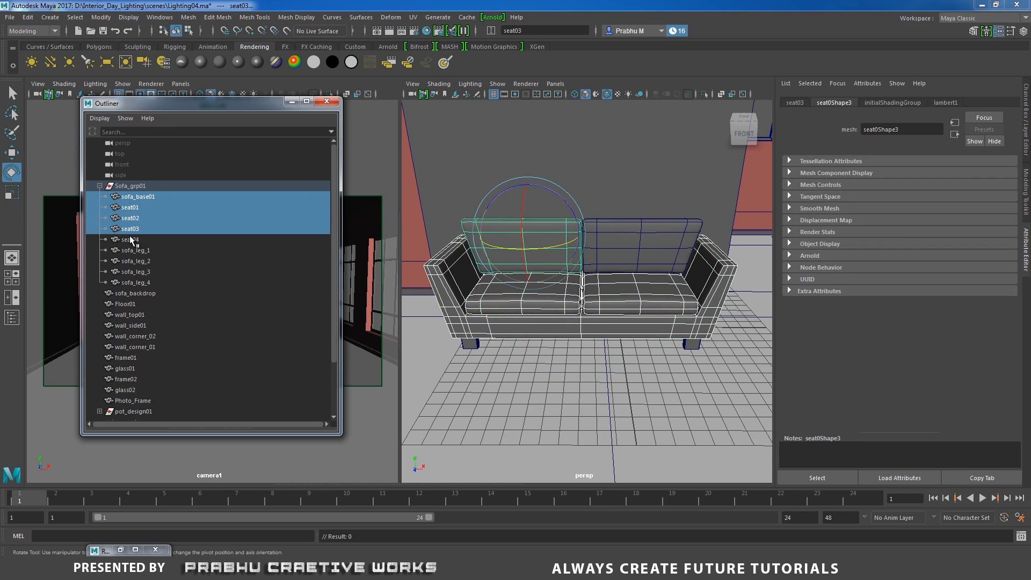
pyautogui.keyDown('ctrl'); pyautogui.click(132, 240); pyautogui.keyUp('ctrl')
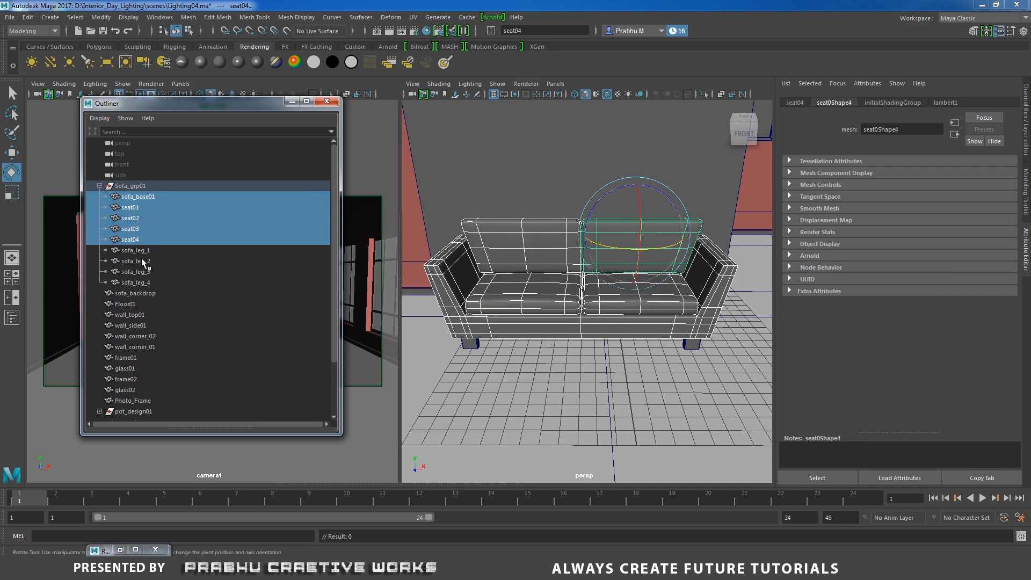
# Assign a new Arnold aiStandard material to sofa_base01 and the cushions seat01, seat02, seat03 and seat04
pyautogui.click(133, 196)
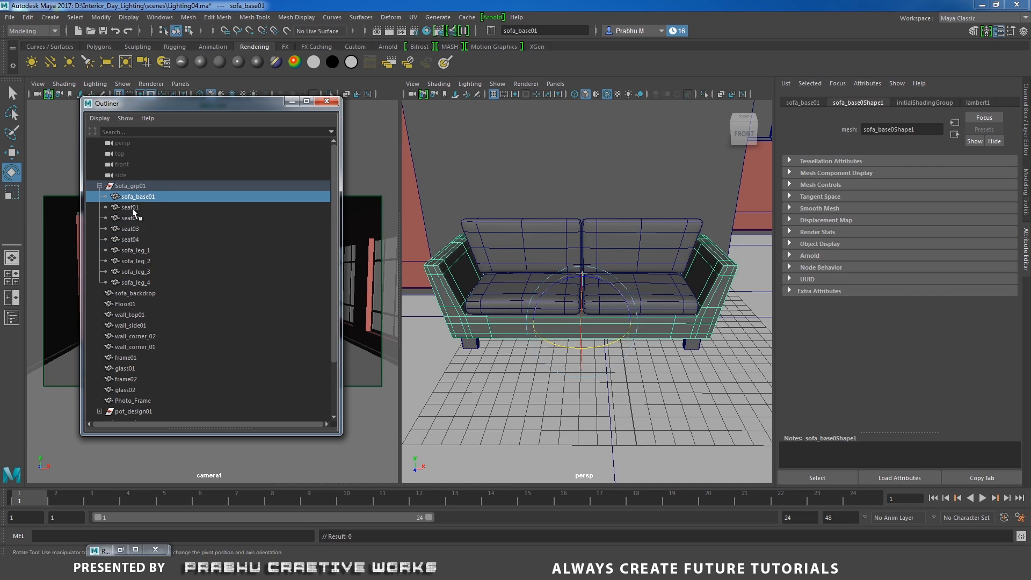
pyautogui.keyDown('ctrl'); pyautogui.click(131, 207); pyautogui.keyUp('ctrl')
pyautogui.keyDown('ctrl'); pyautogui.click(134, 218); pyautogui.keyUp('ctrl')
pyautogui.keyDown('ctrl'); pyautogui.click(135, 228); pyautogui.keyUp('ctrl')
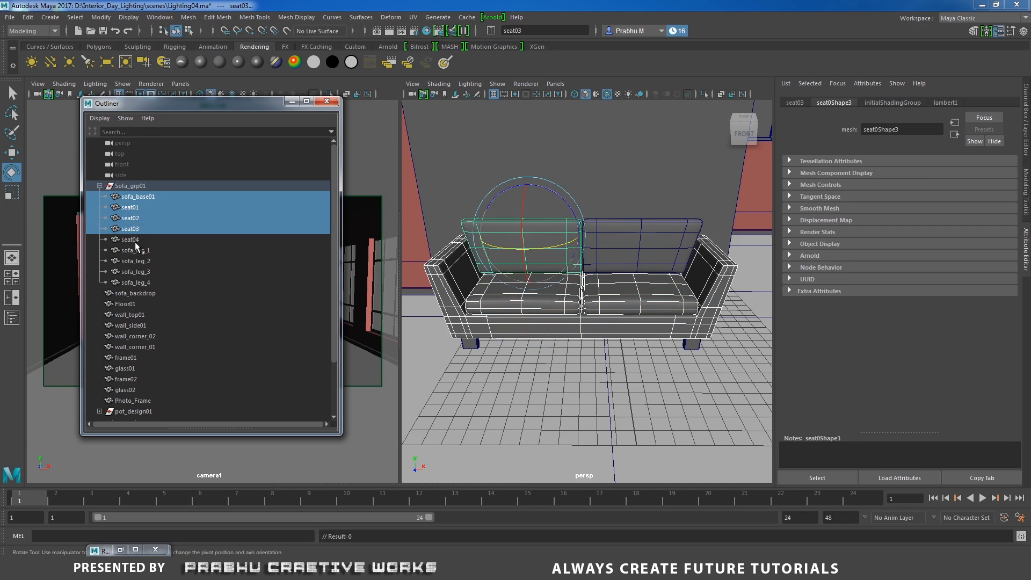
pyautogui.keyDown('ctrl'); pyautogui.click(134, 240); pyautogui.keyUp('ctrl')
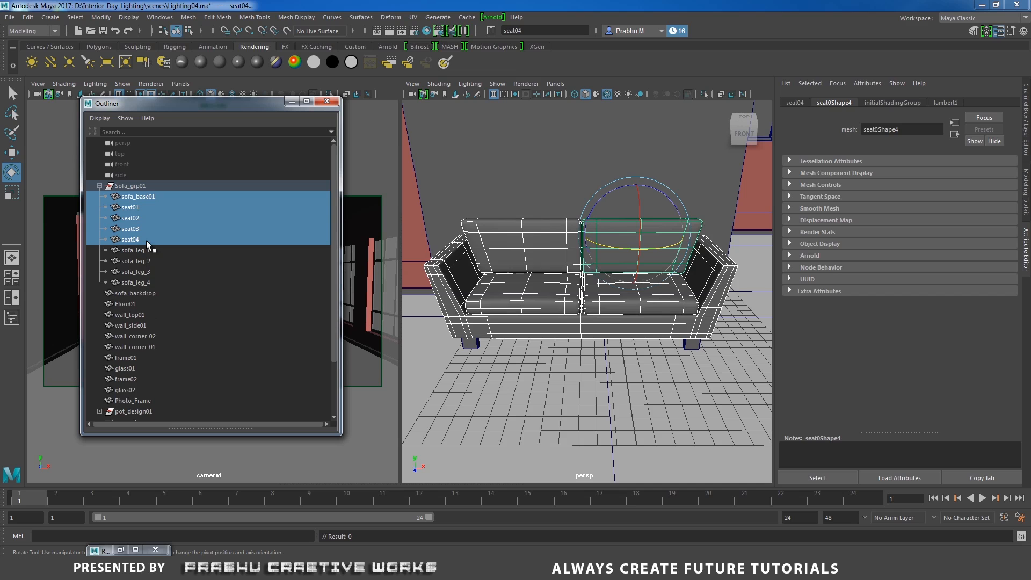
pyautogui.rightClick(526, 259)
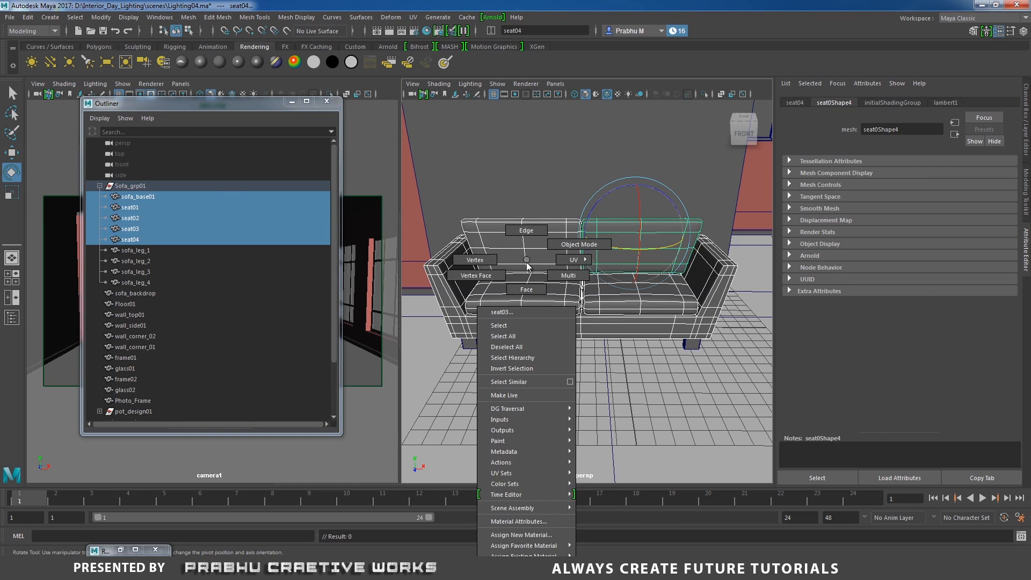
pyautogui.click(534, 539)
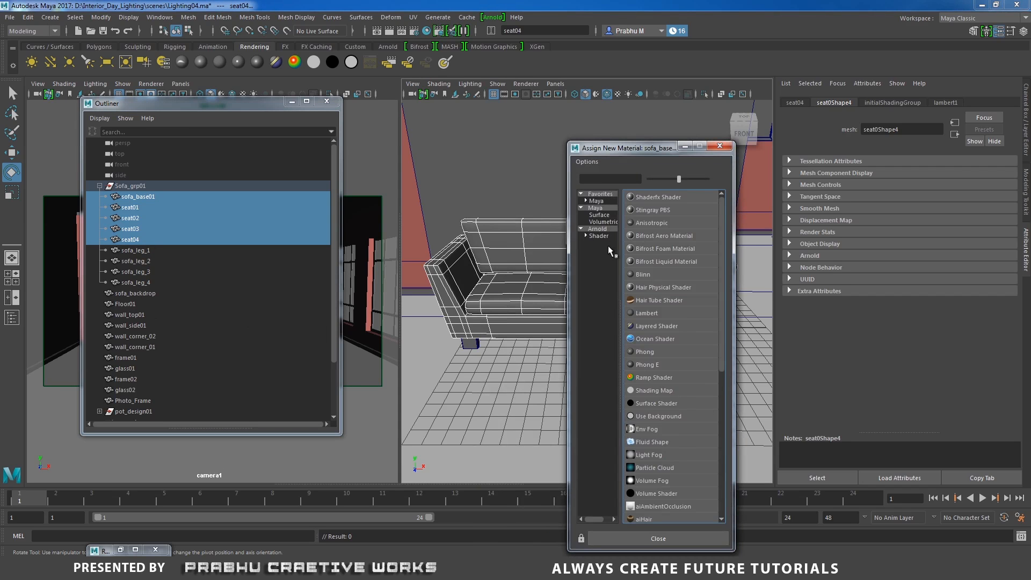
pyautogui.click(597, 229)
pyautogui.click(650, 262)
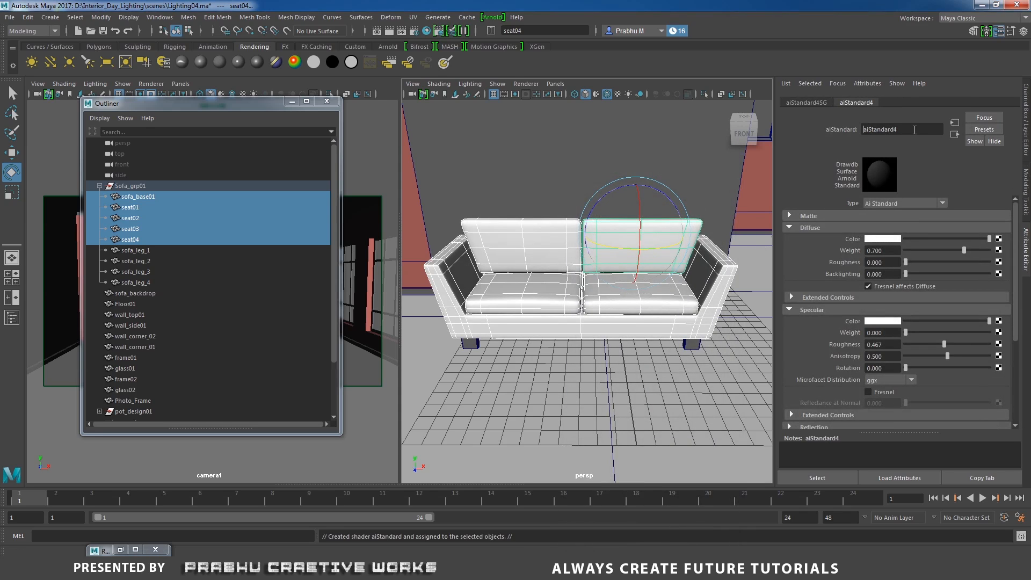
# Rename the sofa material as sofa_aiStandard4 and set its diffuse colour to a dark red
pyautogui.write('sofa_')
pyautogui.press('Return')
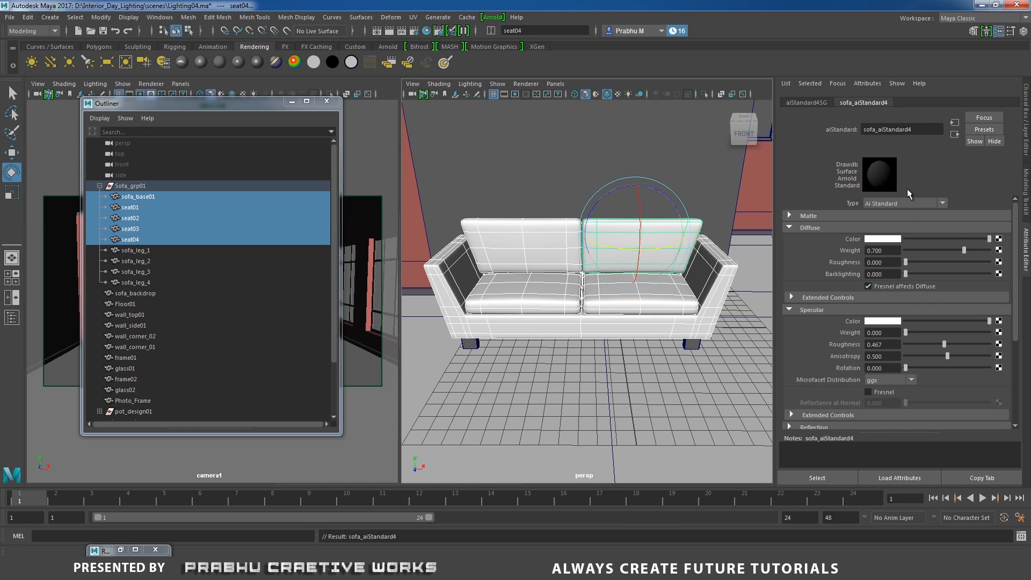
pyautogui.click(894, 239)
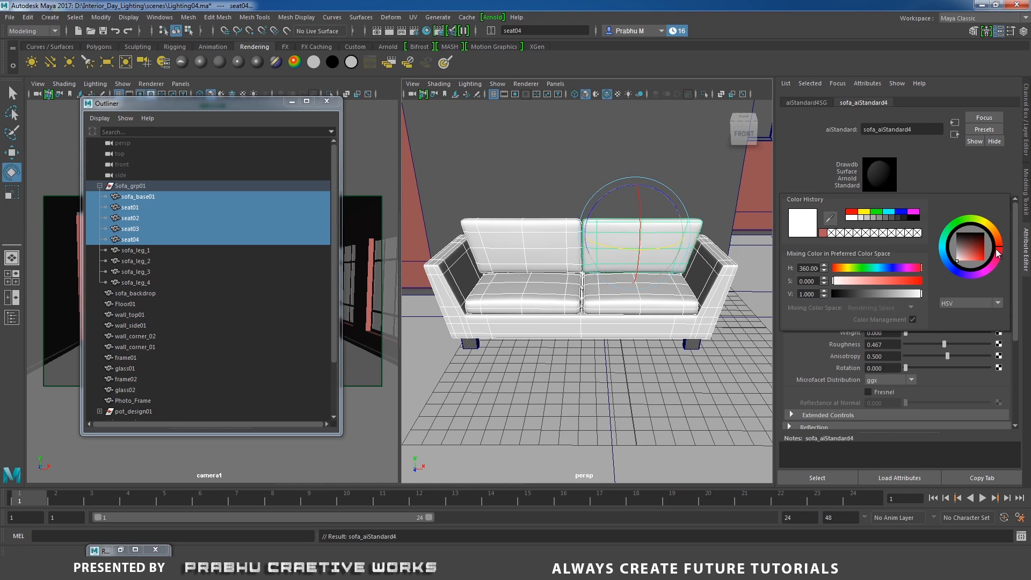
pyautogui.moveTo(981, 252); pyautogui.dragTo(984, 248)
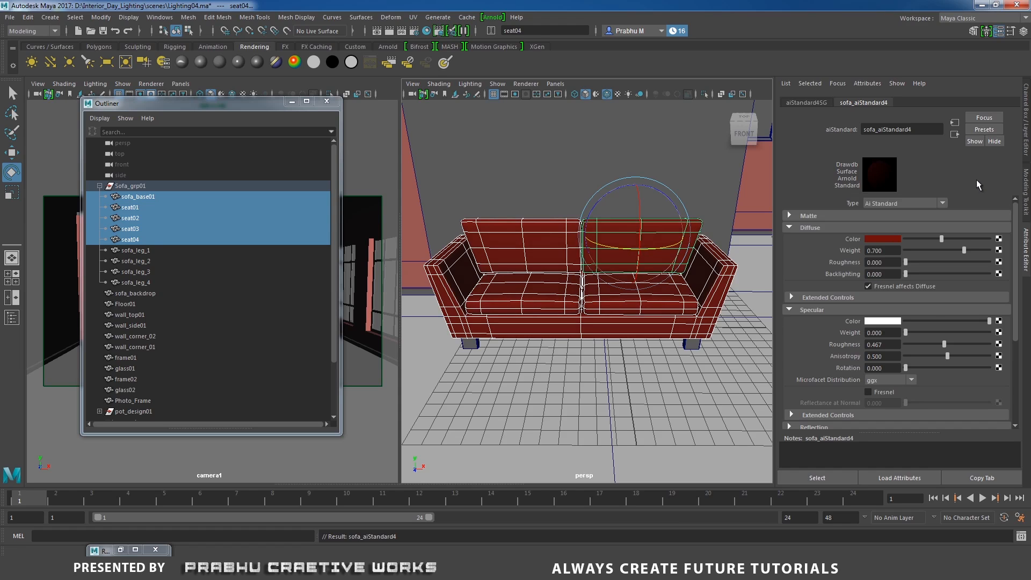
# Set the sofa material's specular roughness to 0.4 and its specular weight to 0.1
pyautogui.moveTo(906, 332); pyautogui.dragTo(916, 336)
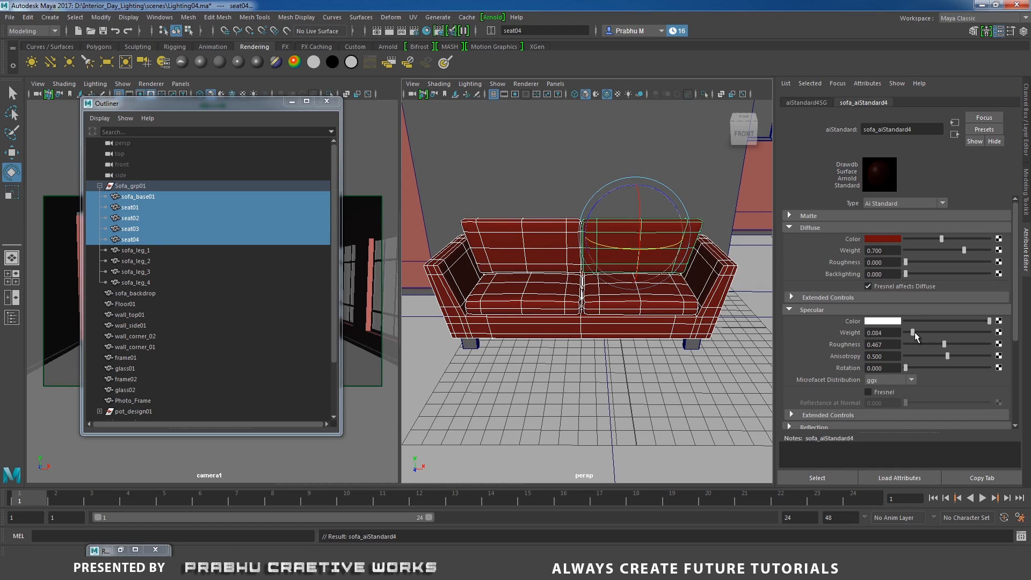
pyautogui.doubleClick(890, 344)
pyautogui.write('0.4')
pyautogui.press('Return')
pyautogui.doubleClick(881, 332)
pyautogui.write('0.1')
pyautogui.press('Return')
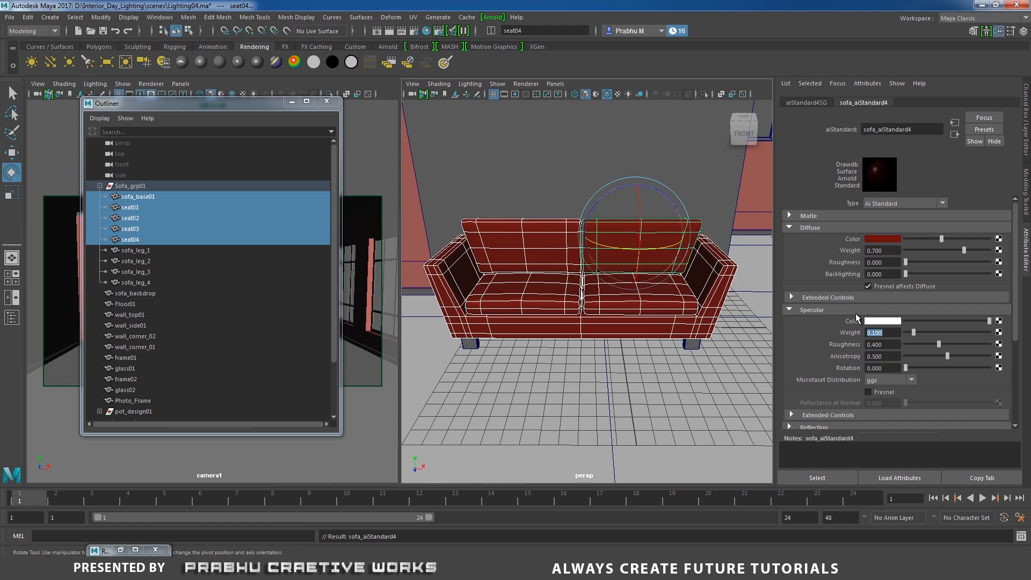
# Select the sofa's back cushion seat03 and switch to the Select tool
pyautogui.click(556, 308)
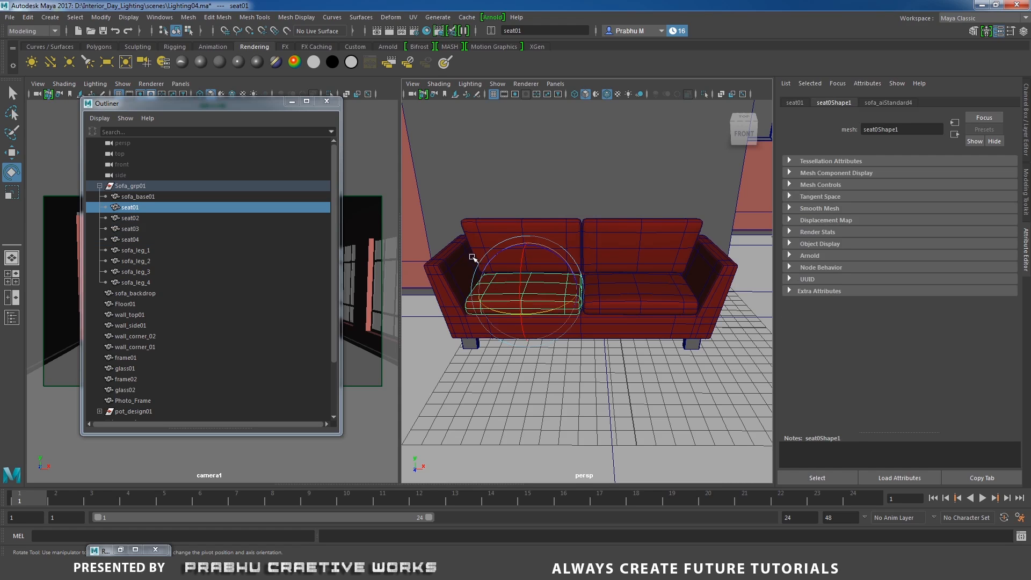
pyautogui.click(472, 258)
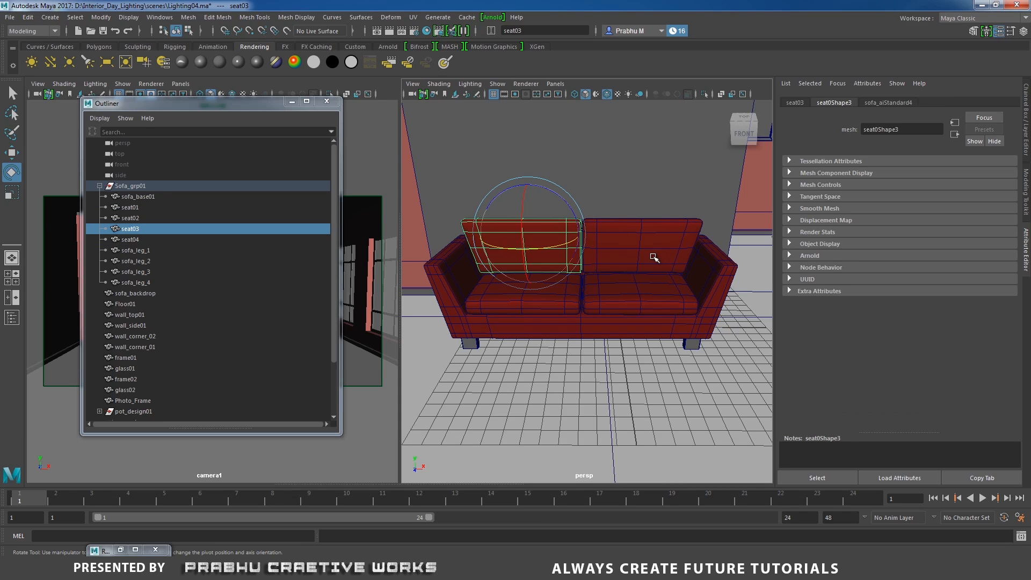
pyautogui.click(654, 258)
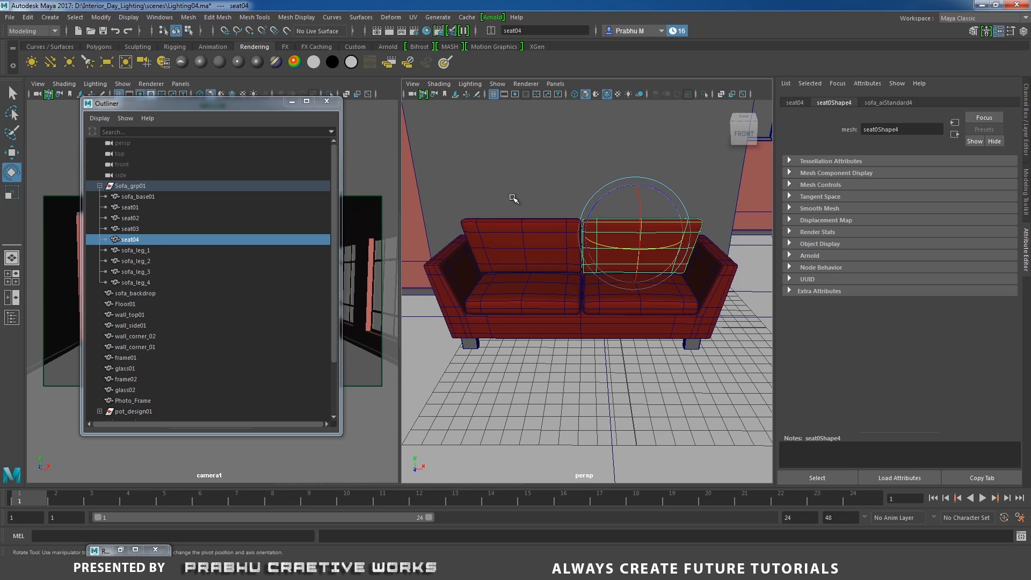
pyautogui.click(524, 234)
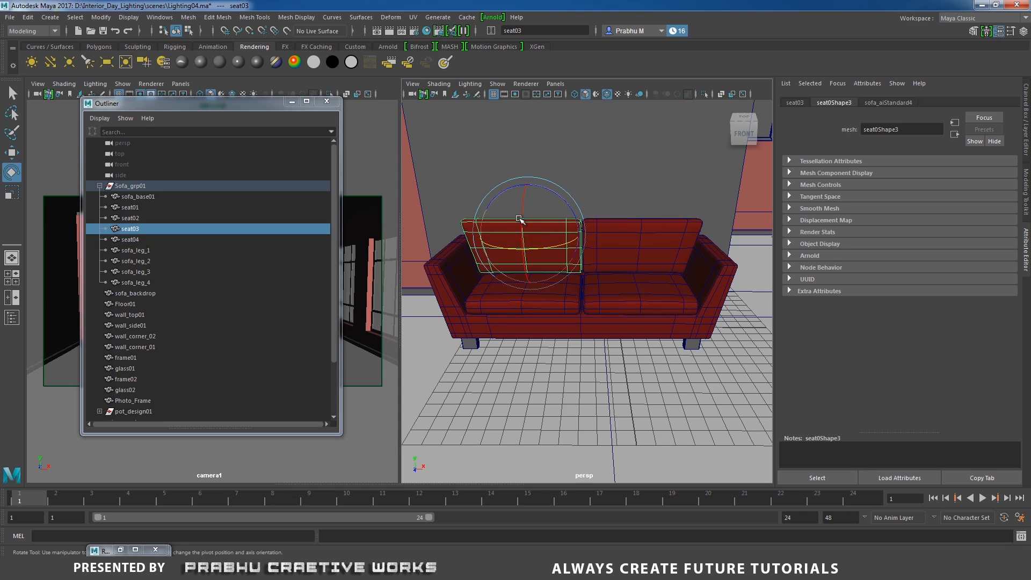
pyautogui.press('q')
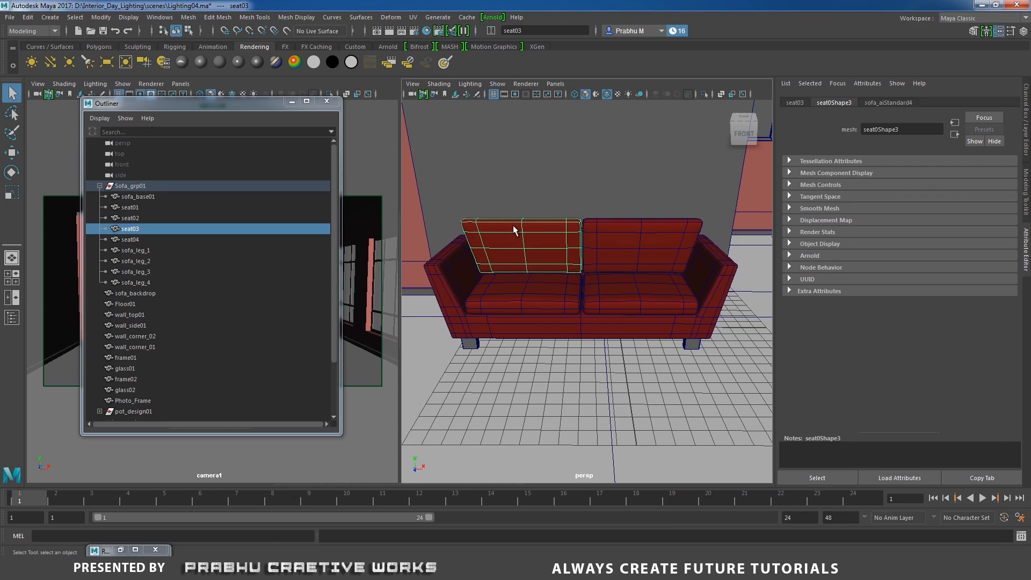
# Apply automatic UV mapping to the sofa's back cushions seat03 and seat04
pyautogui.click(416, 19)
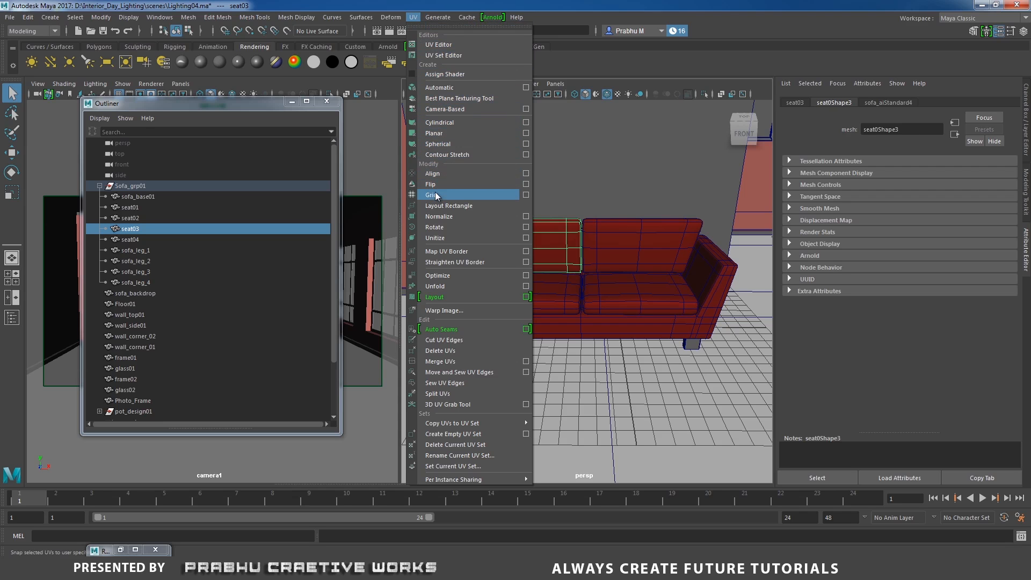
pyautogui.click(451, 88)
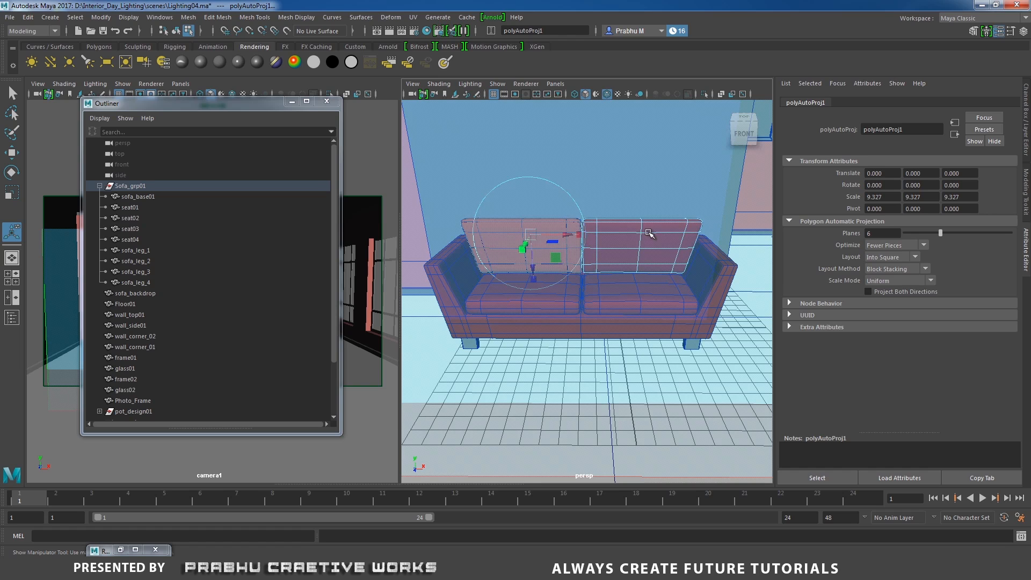
pyautogui.moveTo(649, 232); pyautogui.dragTo(713, 200, button='right')
pyautogui.click(624, 232)
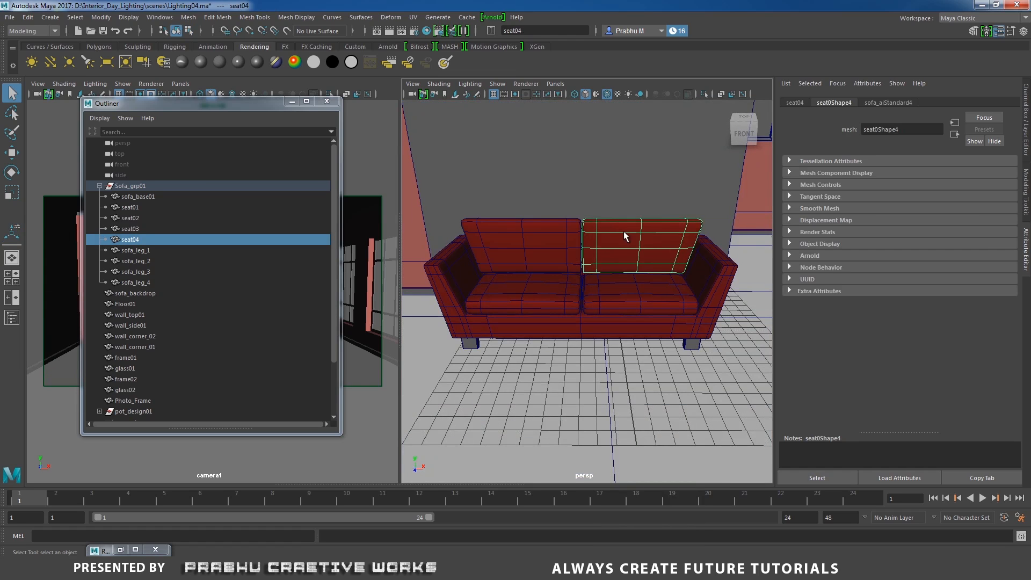
pyautogui.moveTo(629, 235); pyautogui.dragTo(678, 222, button='right')
pyautogui.click(413, 17)
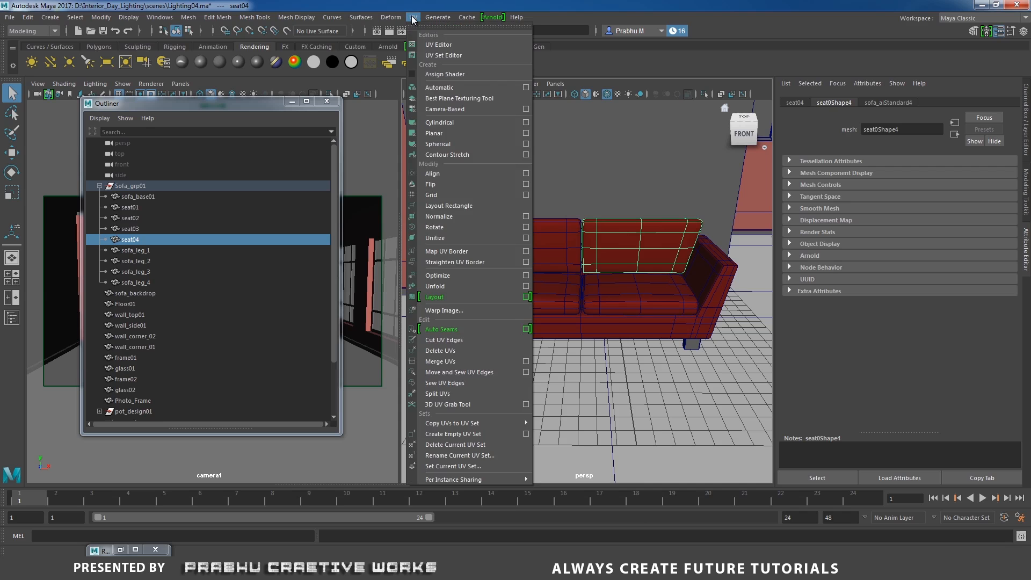
pyautogui.click(444, 88)
pyautogui.rightClick(659, 231)
pyautogui.click(710, 212)
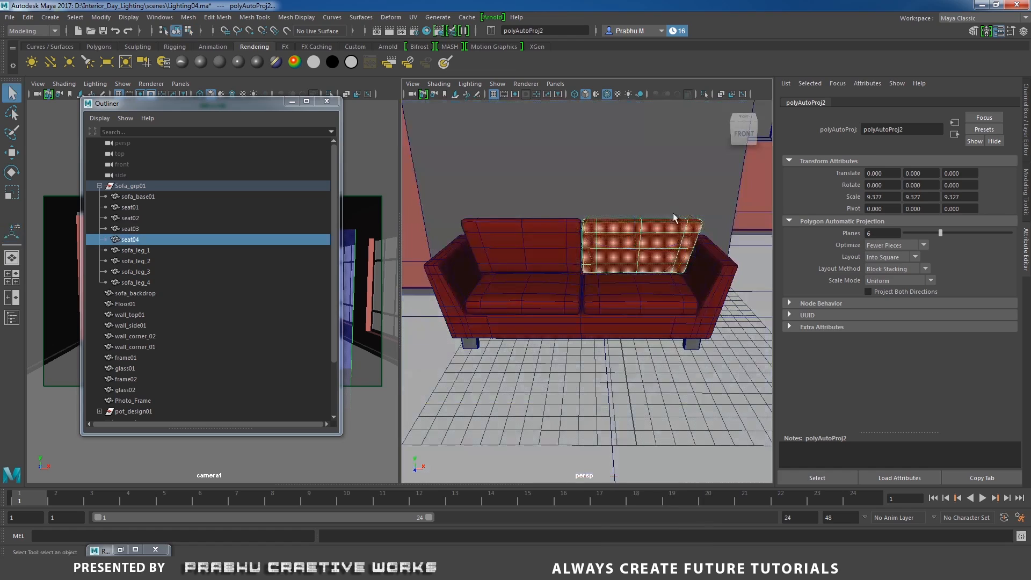
pyautogui.click(540, 242)
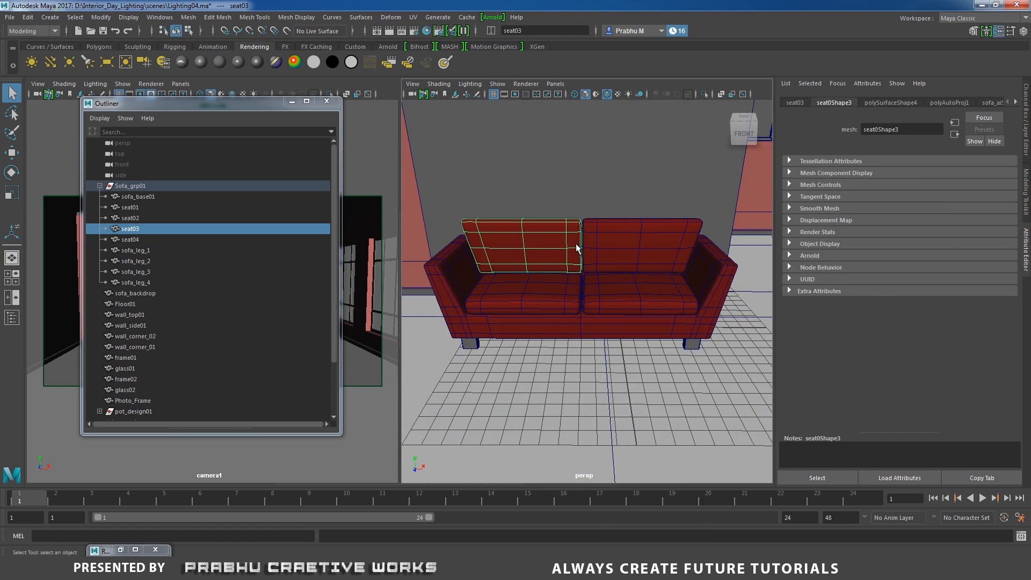
pyautogui.click(635, 246)
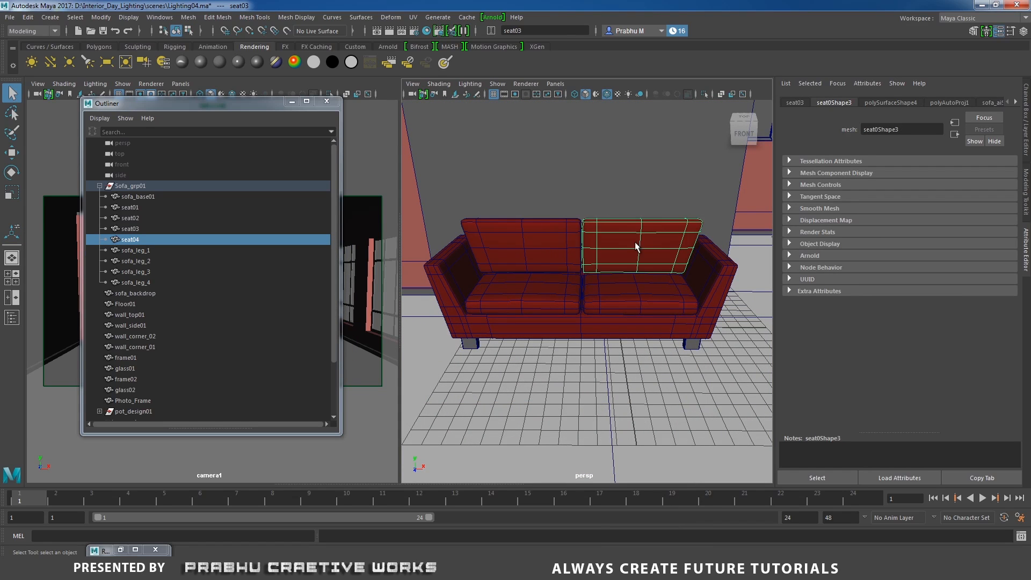
# Apply automatic UV mapping to the sofa body sofa_base01 and return to object selection
pyautogui.click(444, 268)
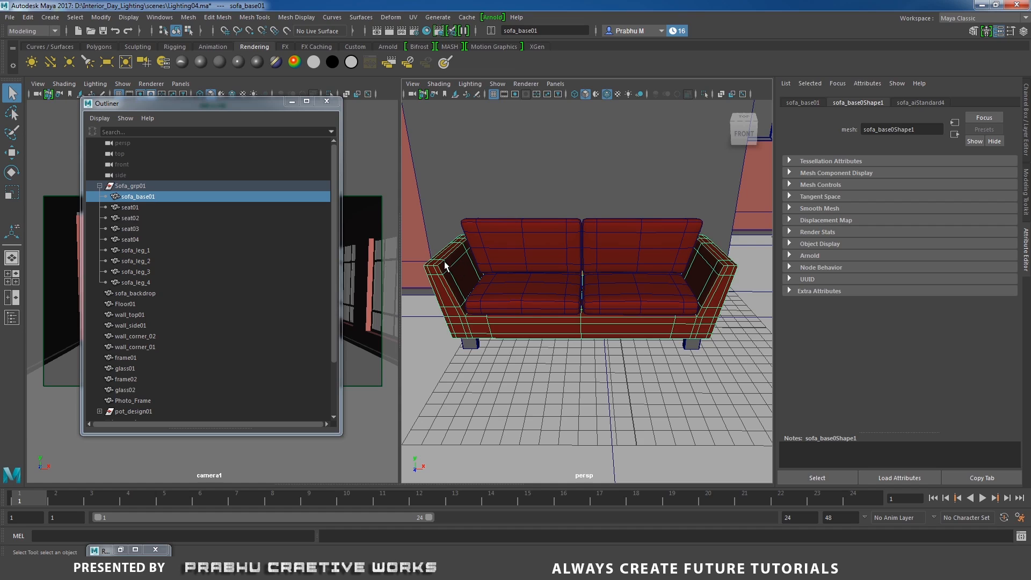
pyautogui.click(412, 17)
pyautogui.click(439, 87)
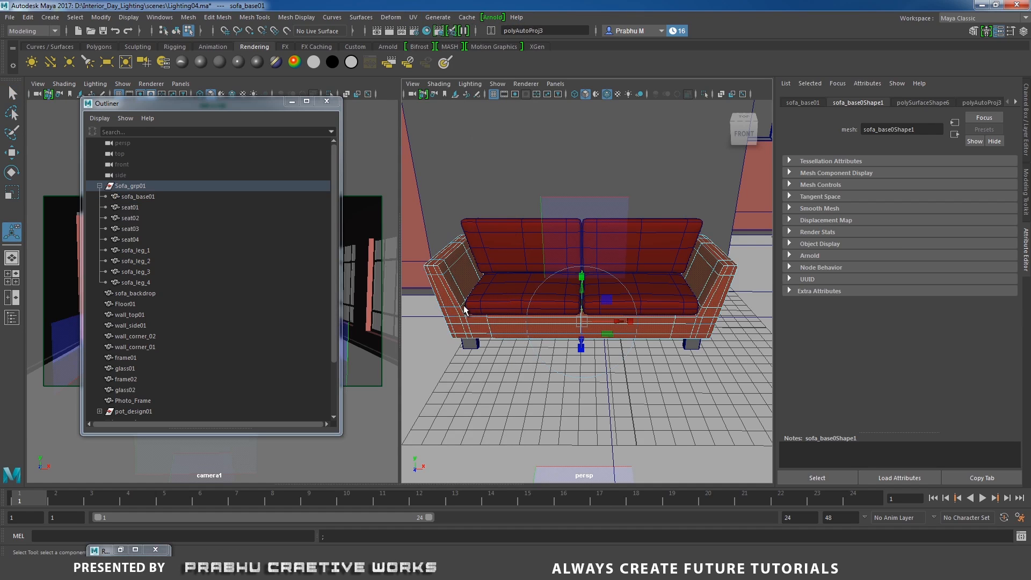
pyautogui.moveTo(444, 259); pyautogui.dragTo(472, 245, button='right')
# Repeat the automatic UV mapping on the sofa's seat cushions seat01 and seat02
pyautogui.click(497, 296)
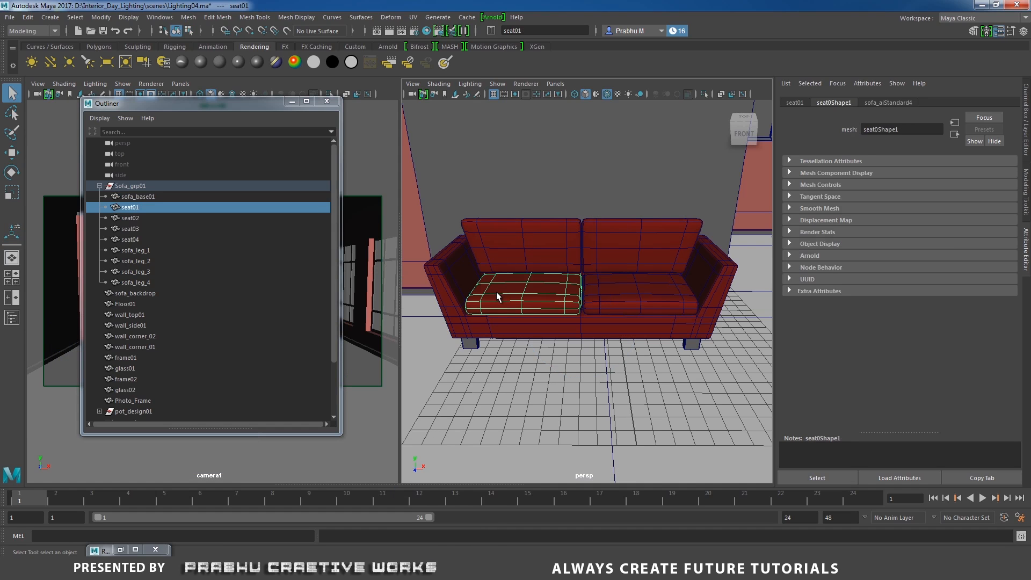
pyautogui.press('g')
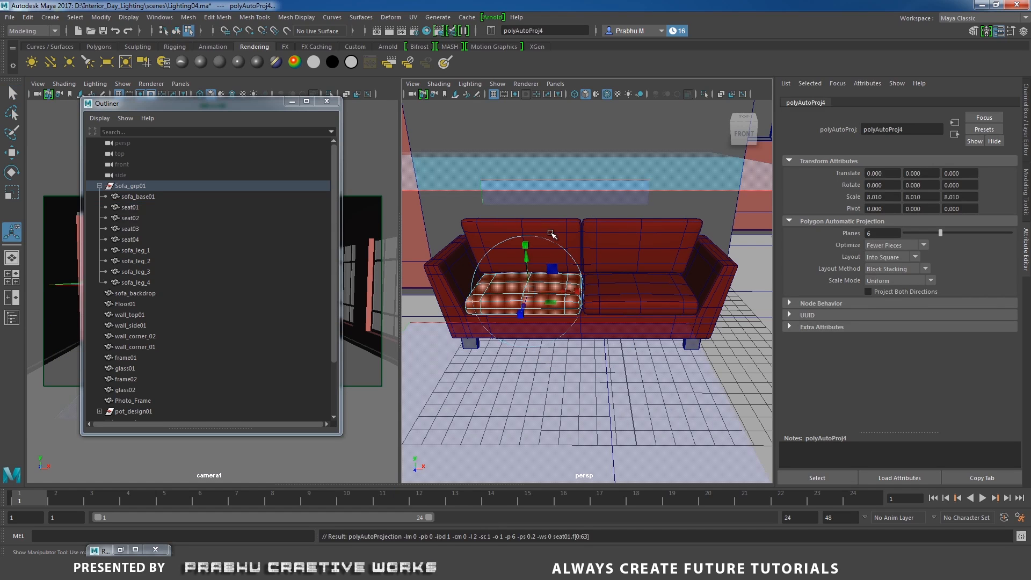
pyautogui.moveTo(534, 260); pyautogui.dragTo(593, 238, button='right')
pyautogui.click(621, 289)
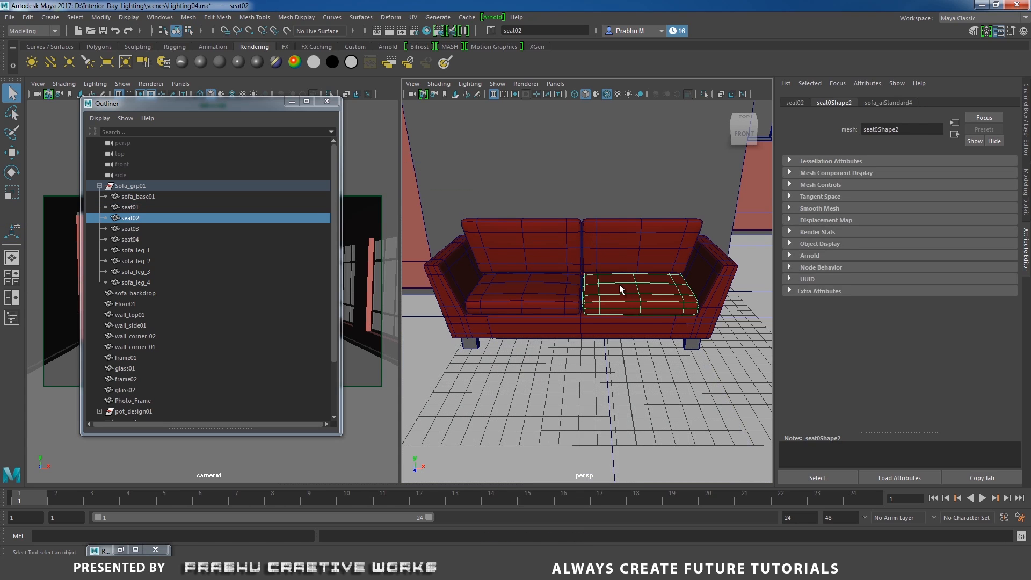
pyautogui.press('g')
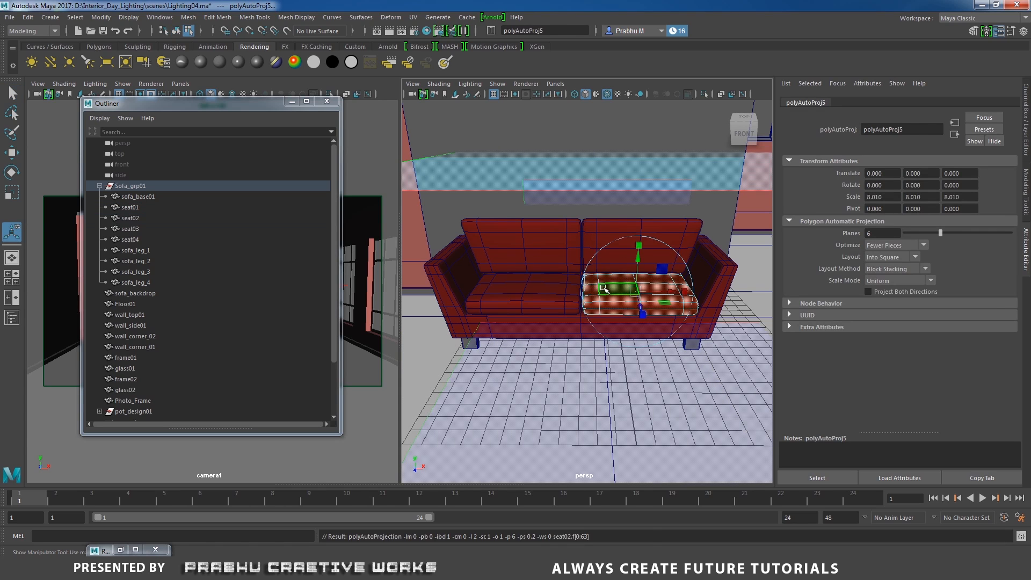
pyautogui.moveTo(604, 259); pyautogui.dragTo(640, 268, button='right')
# Connect a 2D Noise texture to the bump mapping of the sofa material sofa_aiStandard4
pyautogui.click(549, 255)
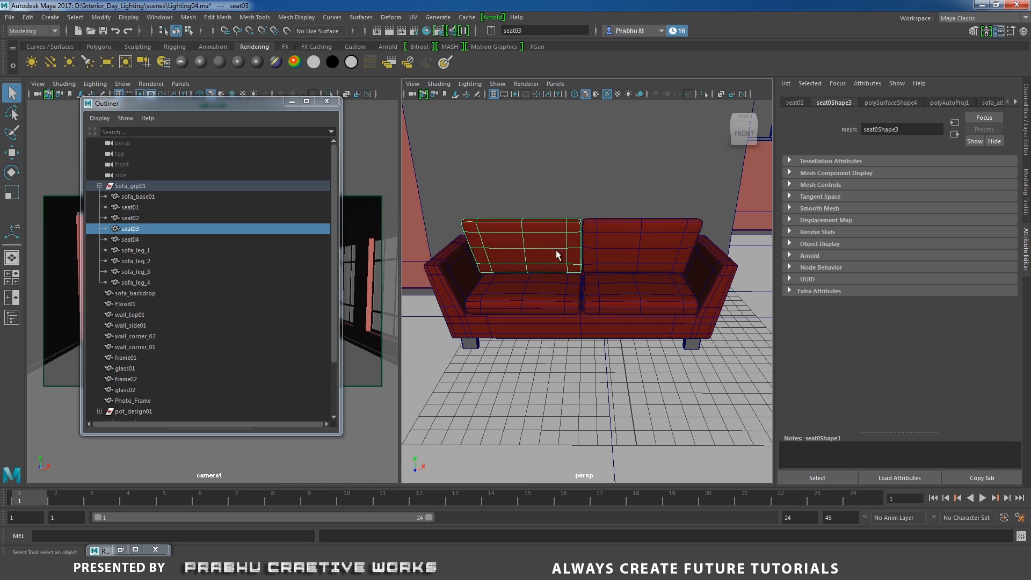
pyautogui.click(991, 102)
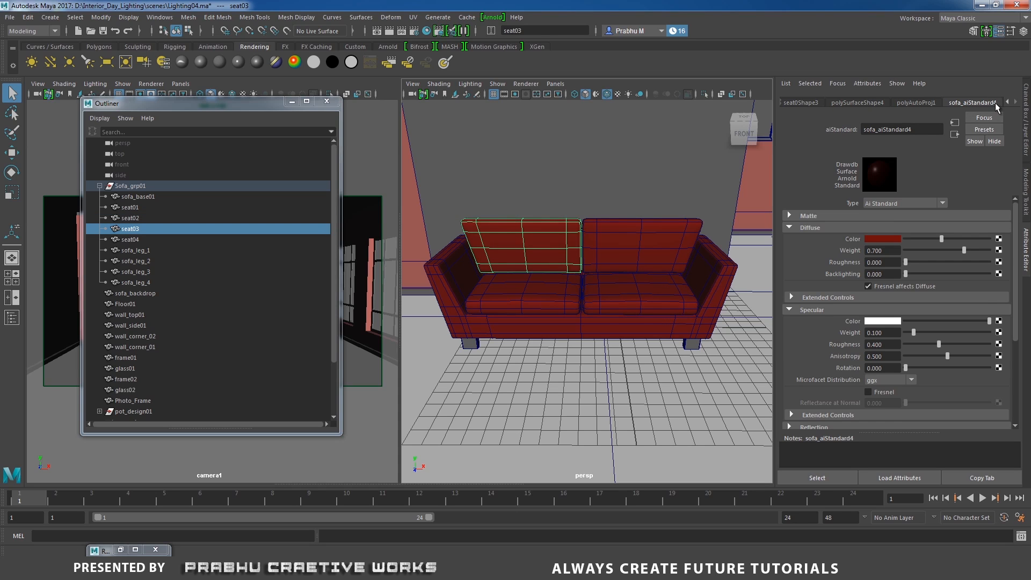
pyautogui.moveTo(1015, 290); pyautogui.dragTo(1020, 372)
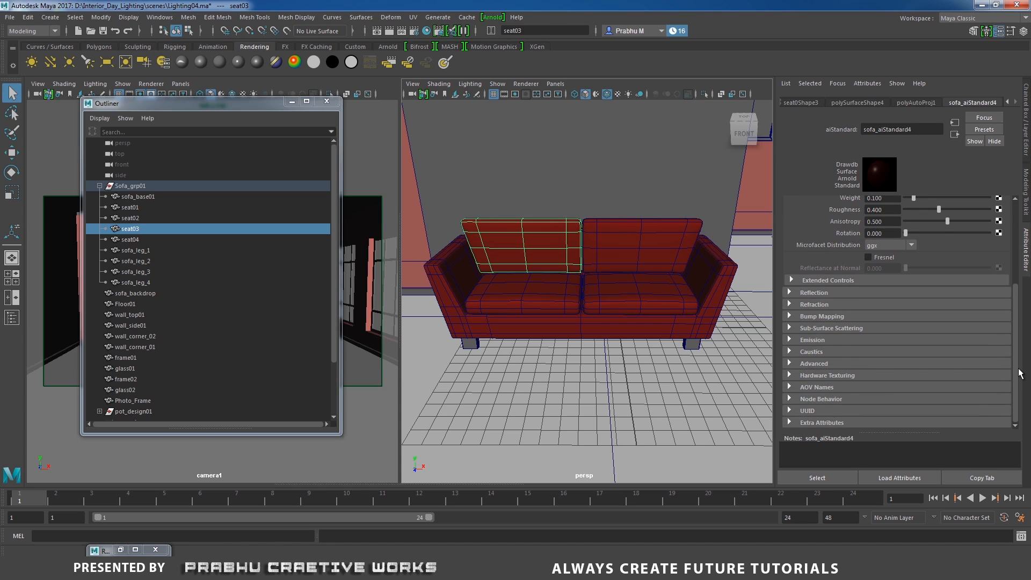
pyautogui.click(791, 315)
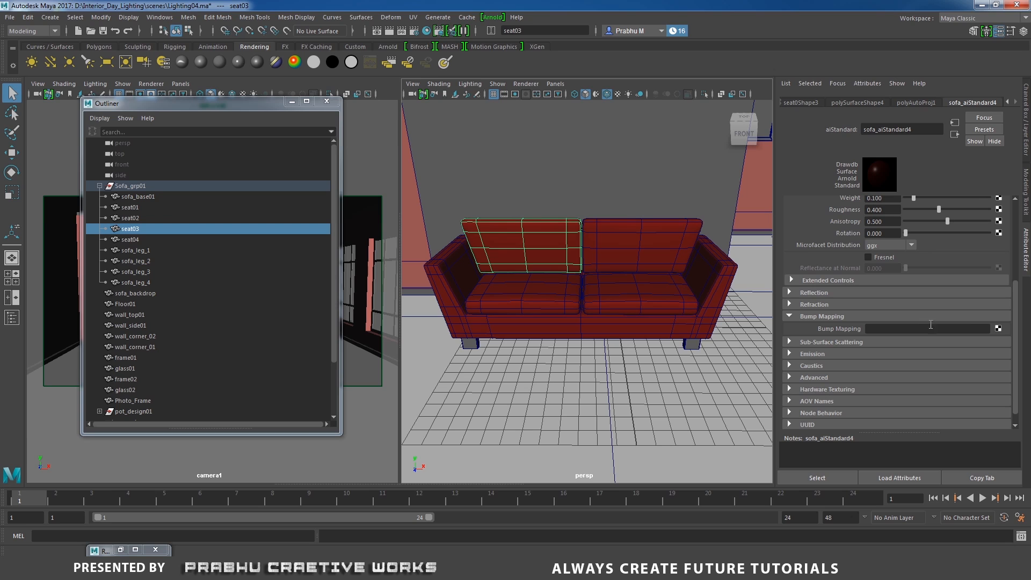
pyautogui.click(997, 328)
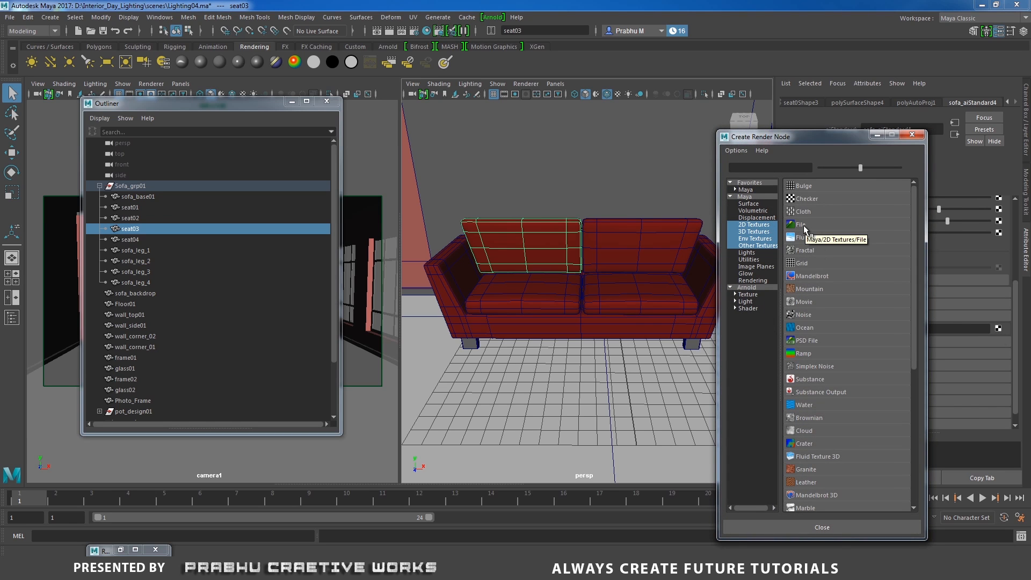
pyautogui.click(768, 224)
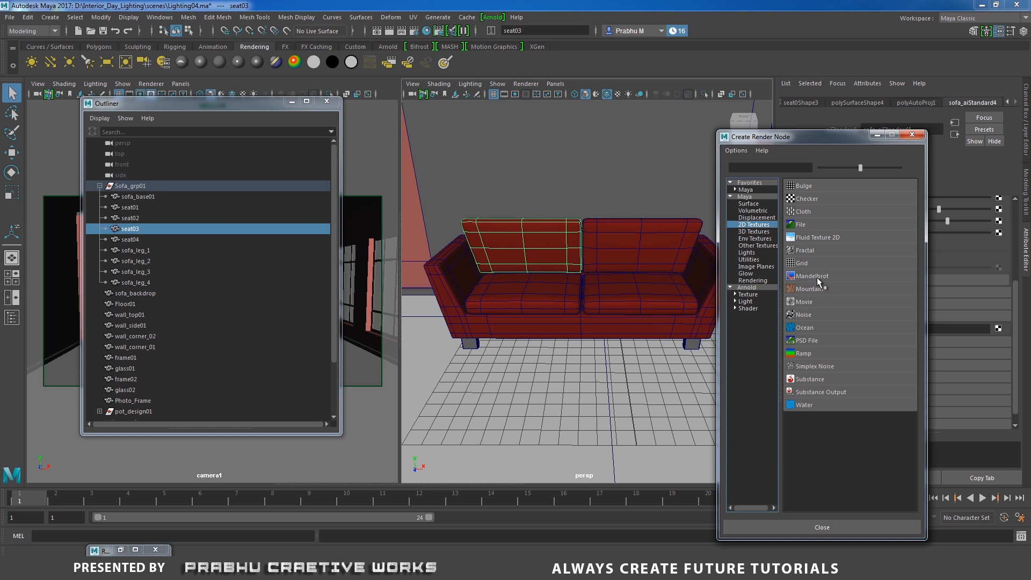
pyautogui.click(804, 315)
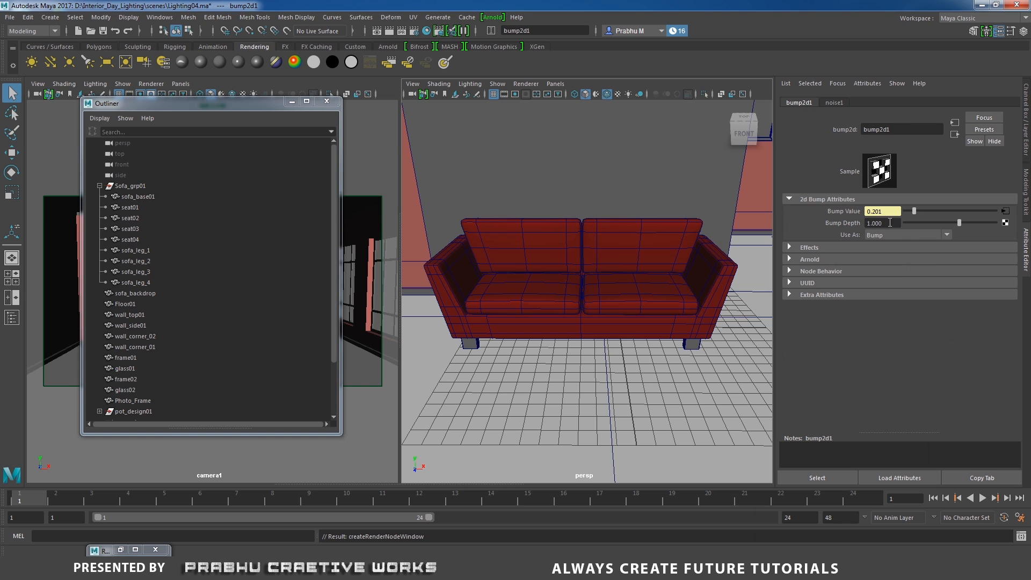
# Set the bump depth of the sofa's bump2d1 node to 0.001
pyautogui.click(890, 222)
pyautogui.write('0.001')
pyautogui.press('Return')
# Open the noise texture feeding the bump and set its ratio to 1.5
pyautogui.click(1007, 216)
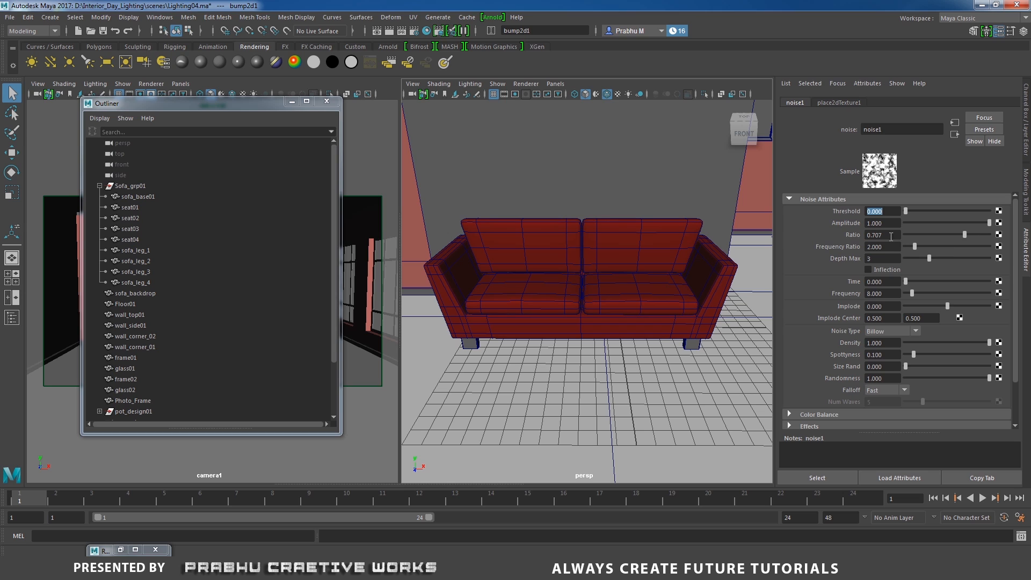
pyautogui.moveTo(965, 236); pyautogui.dragTo(991, 235)
pyautogui.click(894, 234)
pyautogui.write('1.5')
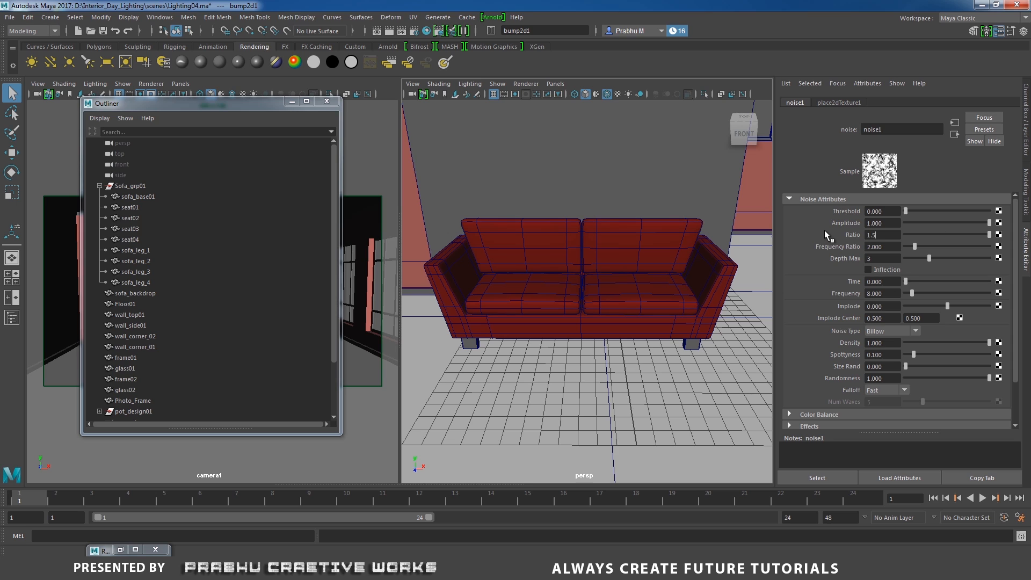
pyautogui.press('Return')
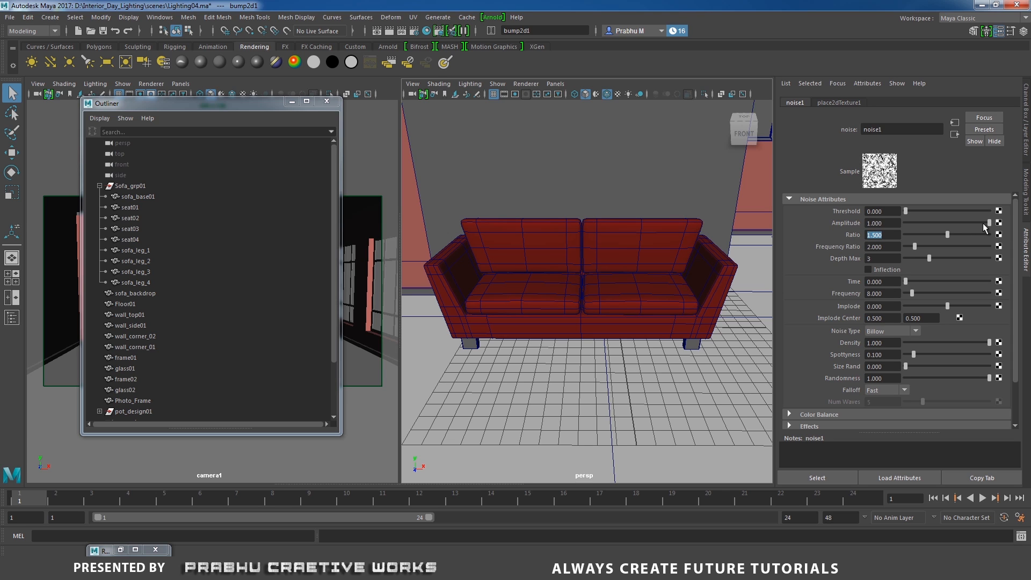
# Set the noise texture's threshold to 0.25 and its amplitude to 0.6
pyautogui.moveTo(982, 223); pyautogui.dragTo(815, 219)
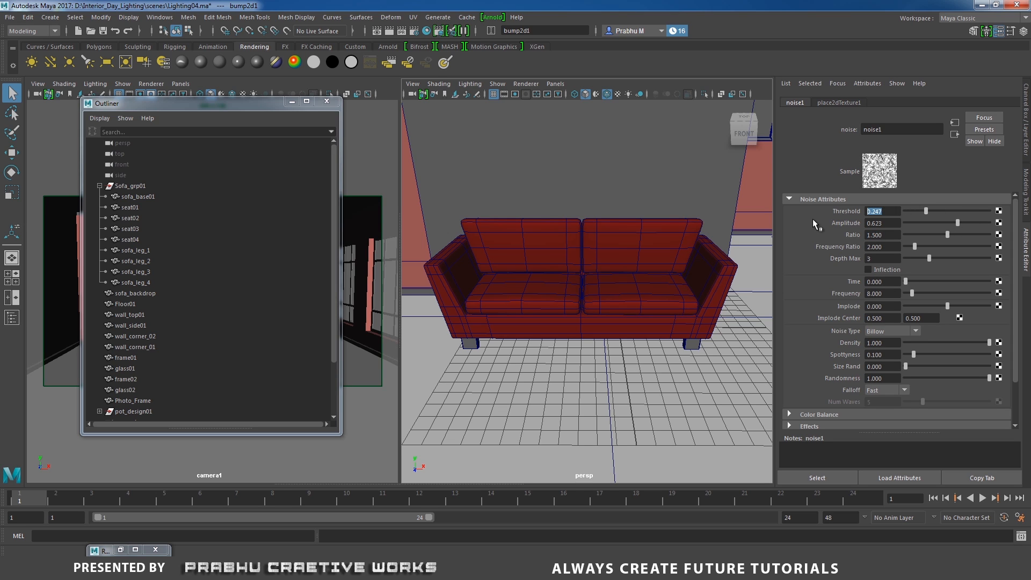
pyautogui.write('0.25')
pyautogui.press('Return')
pyautogui.moveTo(889, 223); pyautogui.dragTo(855, 224)
pyautogui.write('0.6')
pyautogui.press('Return')
# Minimize the Outliner and render the room through cameraShape1 in the Arnold RenderView to check the sofa material
pyautogui.click(624, 269)
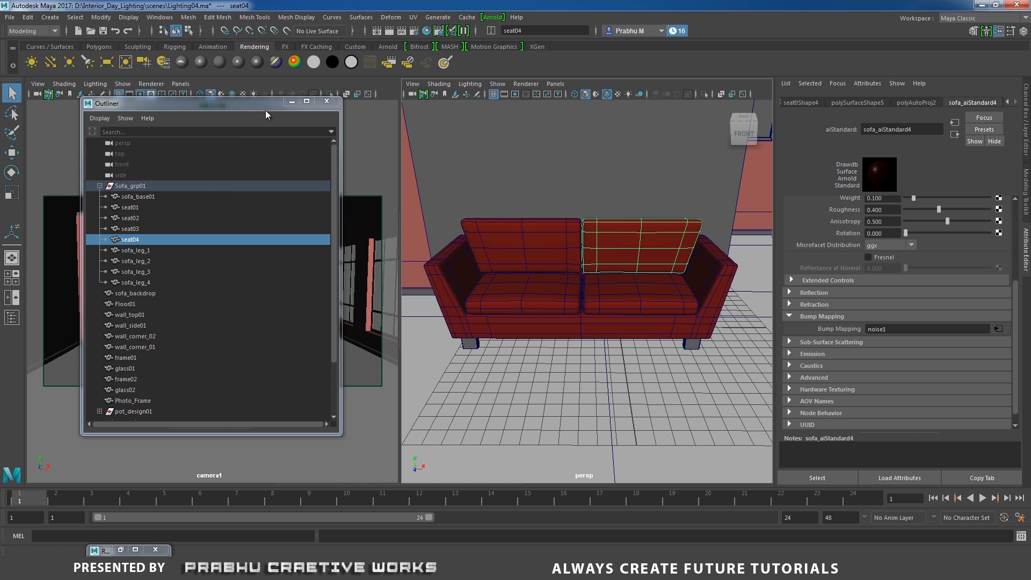
pyautogui.click(292, 101)
pyautogui.click(493, 16)
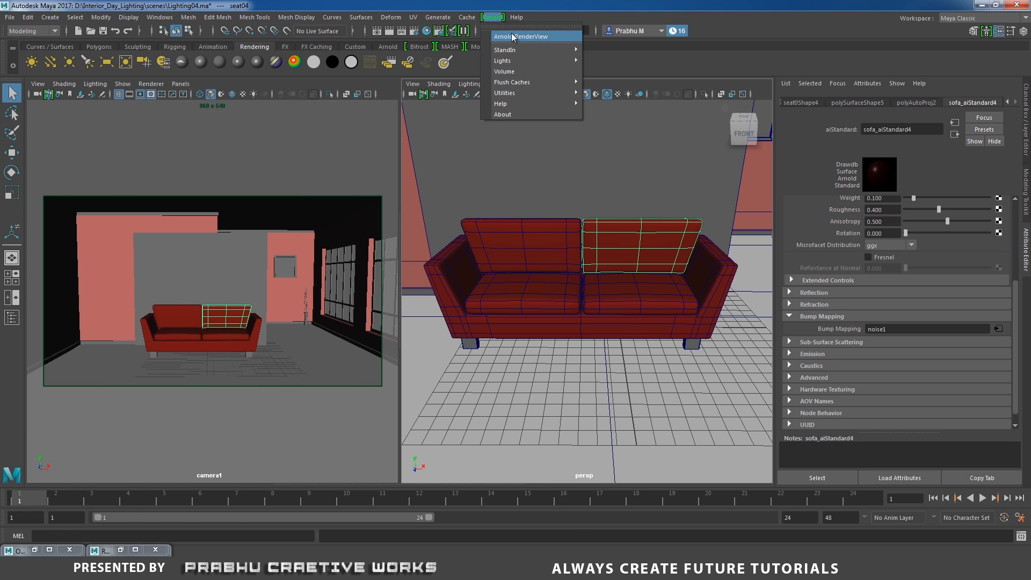
pyautogui.click(512, 37)
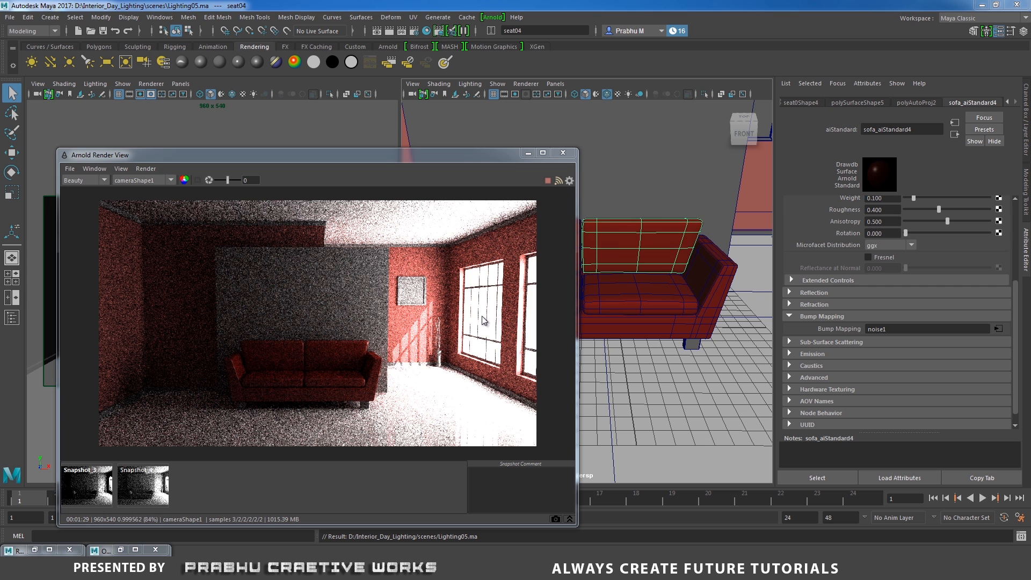
pyautogui.moveTo(507, 159); pyautogui.dragTo(530, 120)
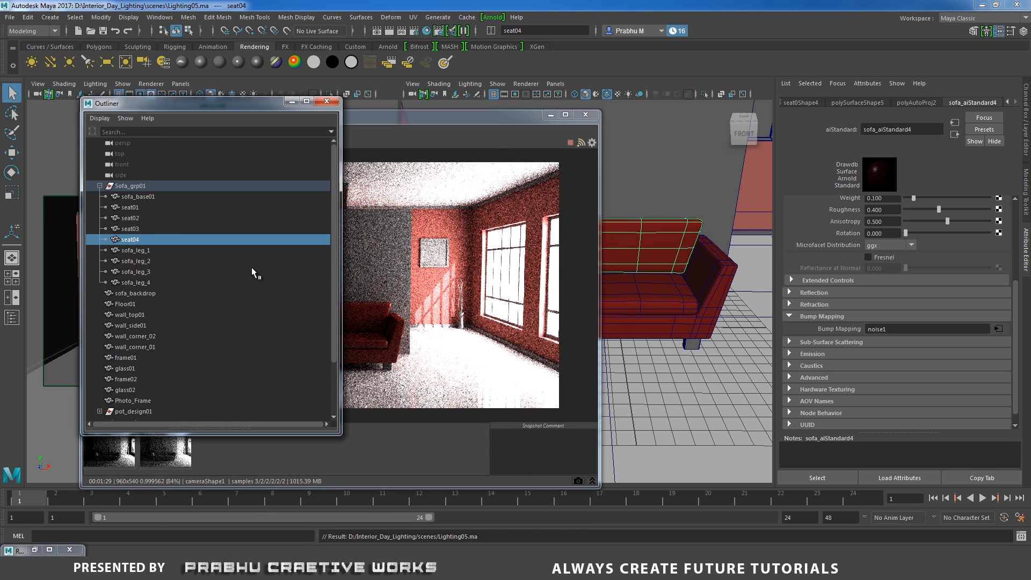
# Select the four sofa legs, sofa_leg_1 to sofa_leg_4, together with the wall panel sofa_backdrop
pyautogui.moveTo(139, 247); pyautogui.dragTo(137, 289)
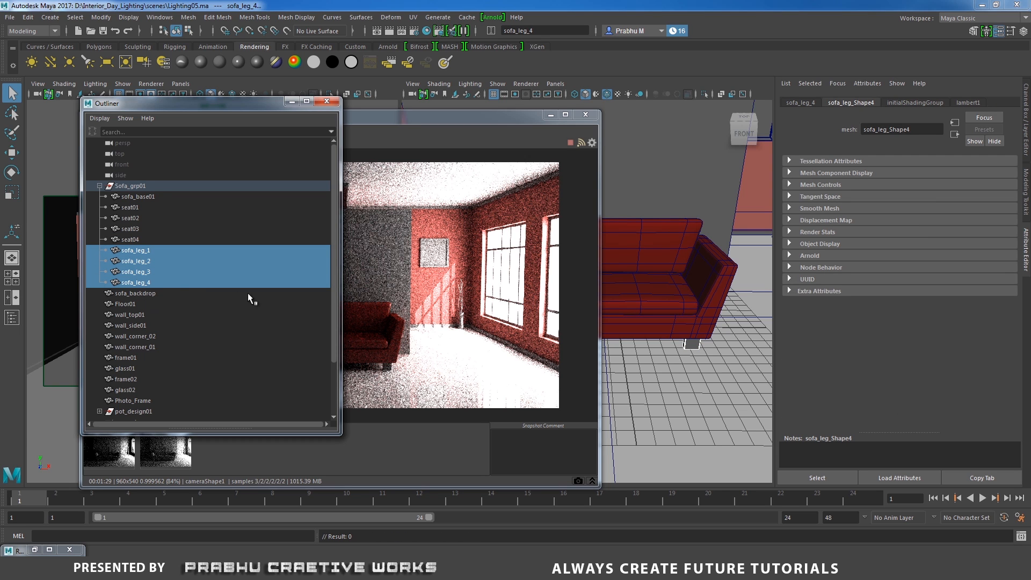
pyautogui.keyDown('ctrl'); pyautogui.click(148, 295); pyautogui.keyUp('ctrl')
pyautogui.keyDown('alt'); pyautogui.moveTo(759, 307); pyautogui.dragTo(564, 293, button='right'); pyautogui.keyUp('alt')
pyautogui.keyDown('alt'); pyautogui.moveTo(737, 299); pyautogui.dragTo(743, 337, button='middle'); pyautogui.keyUp('alt')
pyautogui.keyDown('alt'); pyautogui.moveTo(628, 285); pyautogui.dragTo(671, 271, button='right'); pyautogui.keyUp('alt')
pyautogui.keyDown('alt'); pyautogui.moveTo(671, 268); pyautogui.dragTo(665, 241); pyautogui.keyUp('alt')
pyautogui.keyDown('alt'); pyautogui.moveTo(678, 238); pyautogui.dragTo(657, 324, button='middle'); pyautogui.keyUp('alt')
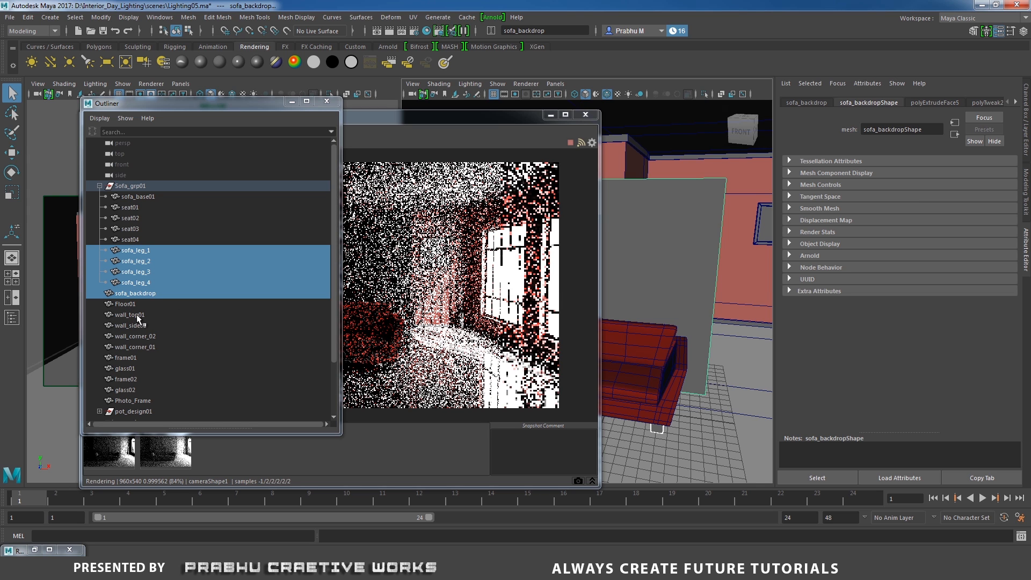
# Add wall_corner_02, wall_corner_01 and the window frames frame01 and frame02 to the selection
pyautogui.keyDown('ctrl'); pyautogui.click(139, 336); pyautogui.keyUp('ctrl')
pyautogui.keyDown('ctrl'); pyautogui.click(142, 347); pyautogui.keyUp('ctrl')
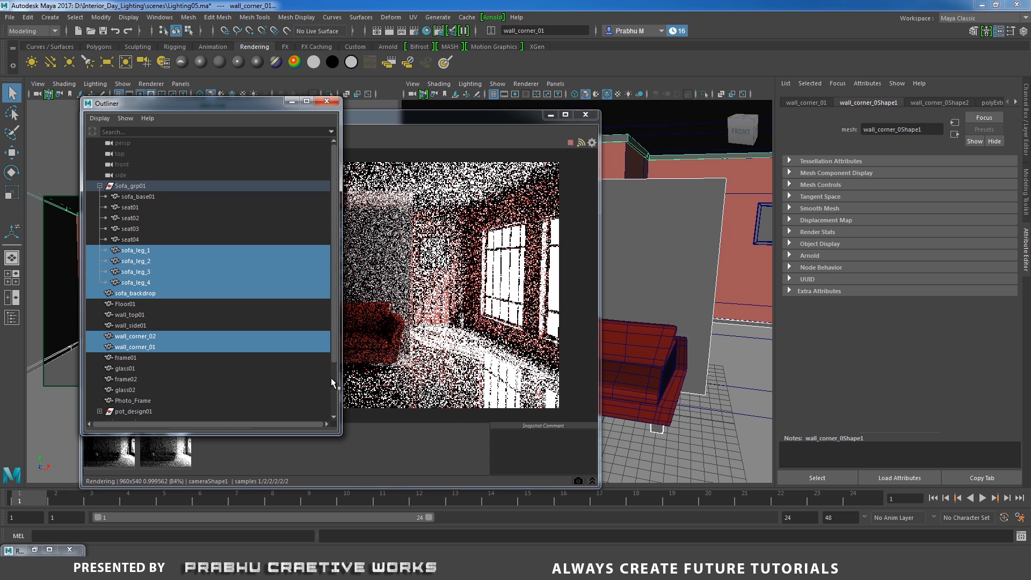
pyautogui.scroll(-3, 334, 353)
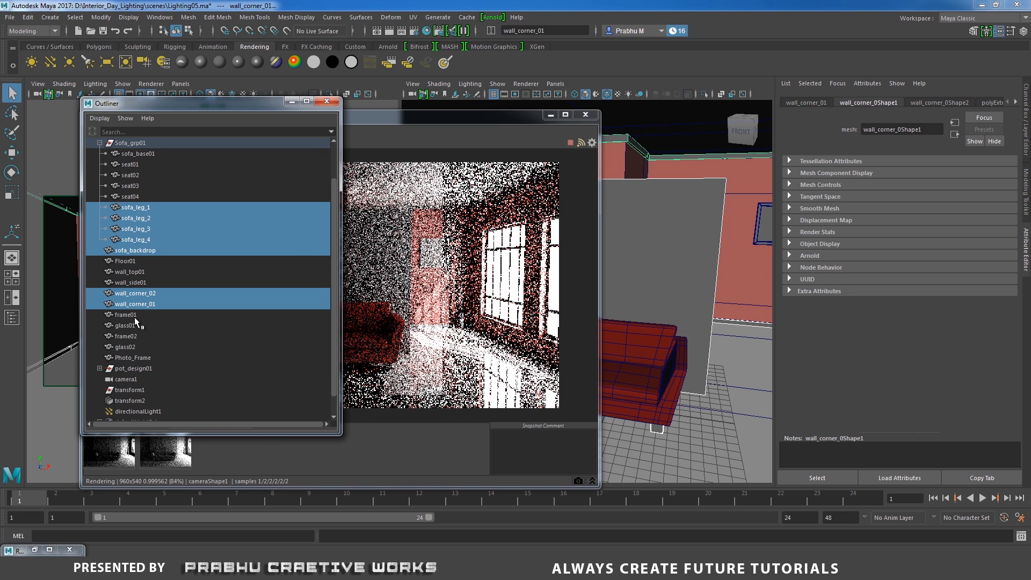
pyautogui.keyDown('ctrl'); pyautogui.click(135, 316); pyautogui.keyUp('ctrl')
pyautogui.keyDown('ctrl'); pyautogui.click(139, 336); pyautogui.keyUp('ctrl')
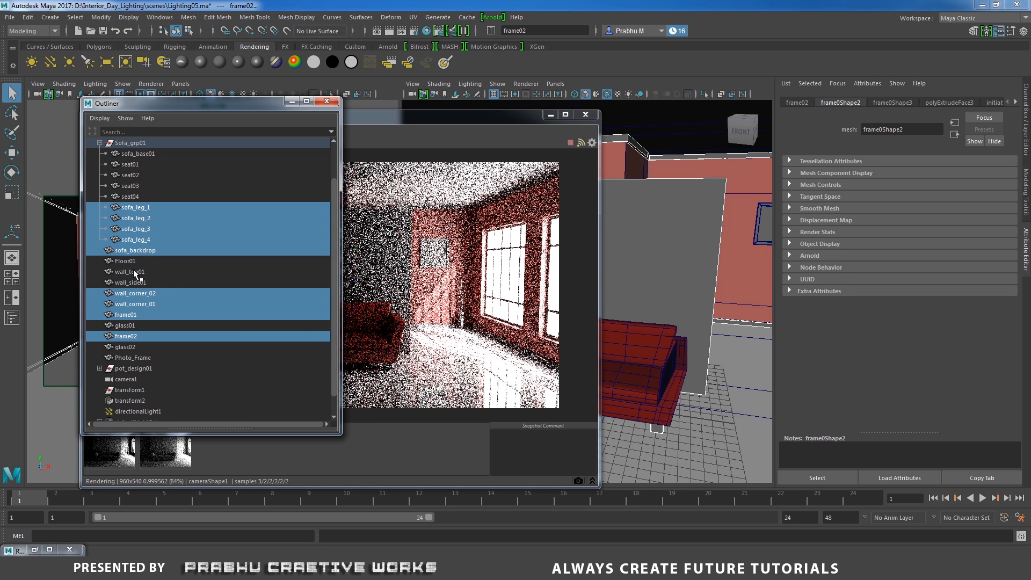
# Check the selected parts in the perspective view and close the Arnold Render View
pyautogui.keyDown('alt'); pyautogui.moveTo(704, 356); pyautogui.dragTo(659, 324); pyautogui.keyUp('alt')
pyautogui.keyDown('alt'); pyautogui.moveTo(659, 324); pyautogui.dragTo(671, 365, button='middle'); pyautogui.keyUp('alt')
pyautogui.keyDown('alt'); pyautogui.moveTo(617, 336); pyautogui.dragTo(687, 306); pyautogui.keyUp('alt')
pyautogui.keyDown('alt'); pyautogui.moveTo(687, 306); pyautogui.dragTo(769, 288, button='middle'); pyautogui.keyUp('alt')
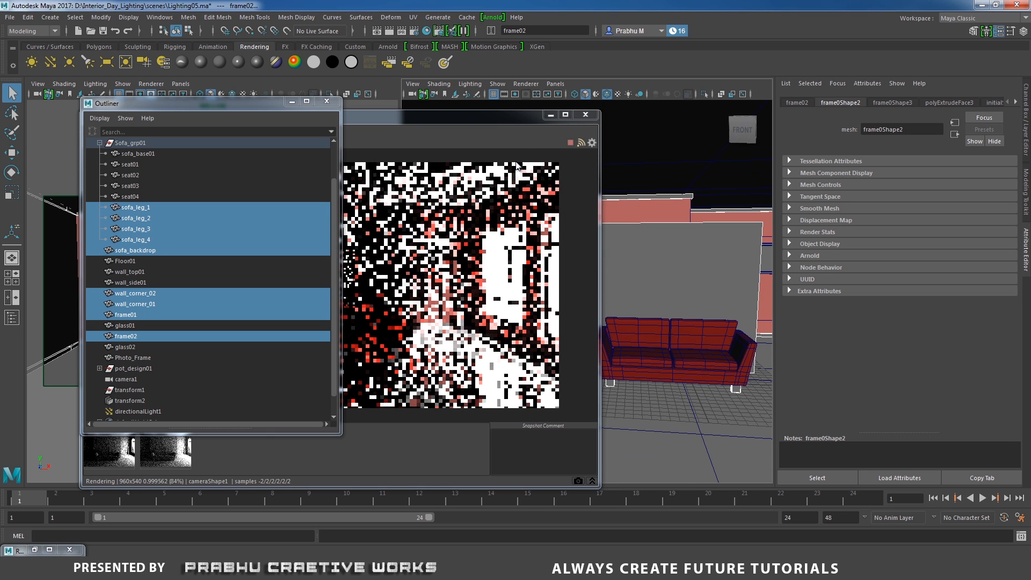
pyautogui.click(585, 116)
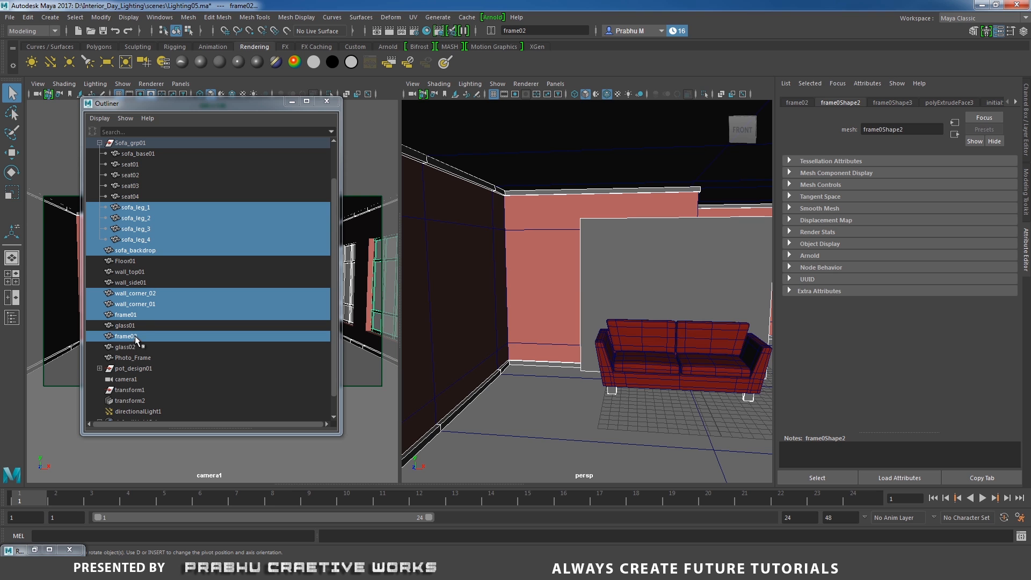
# Assign a new aiStandard material named black_aiStandard5 to the selected legs, backdrop, wall corners and window frames, with a near-black diffuse color
pyautogui.keyDown('alt'); pyautogui.moveTo(695, 391); pyautogui.dragTo(654, 370); pyautogui.keyUp('alt')
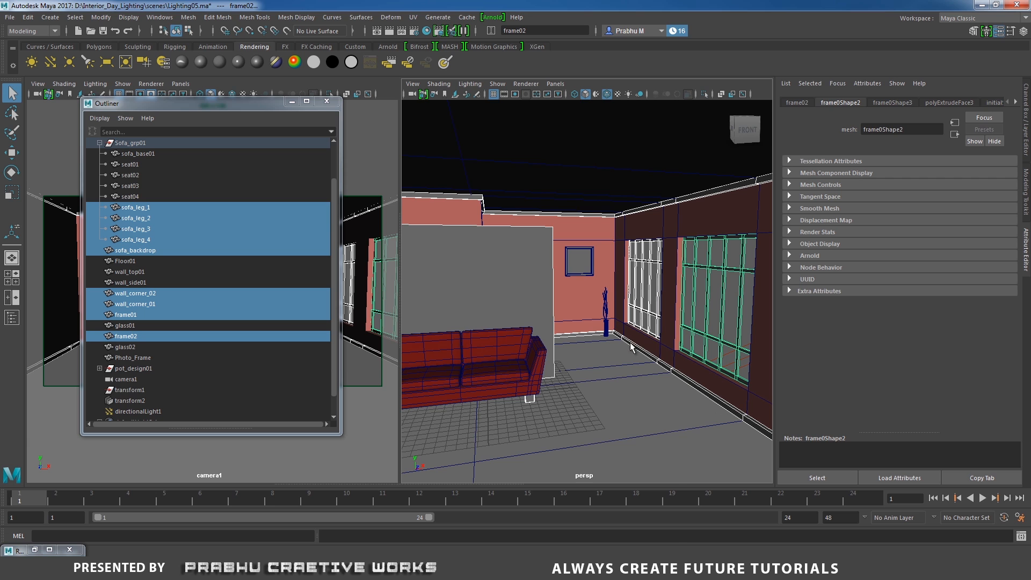
pyautogui.moveTo(630, 344); pyautogui.dragTo(641, 527, button='right')
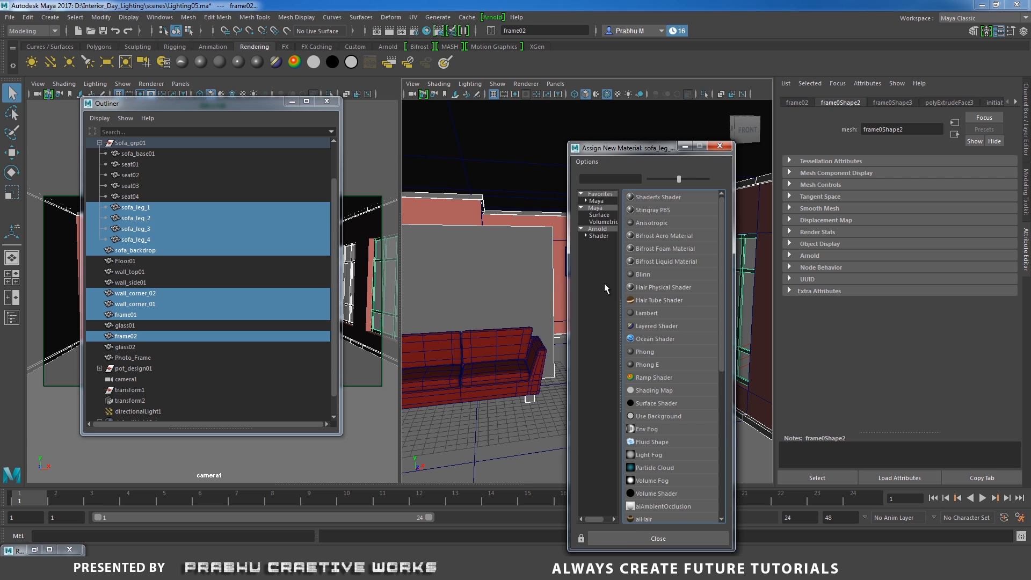
pyautogui.click(606, 230)
pyautogui.click(651, 261)
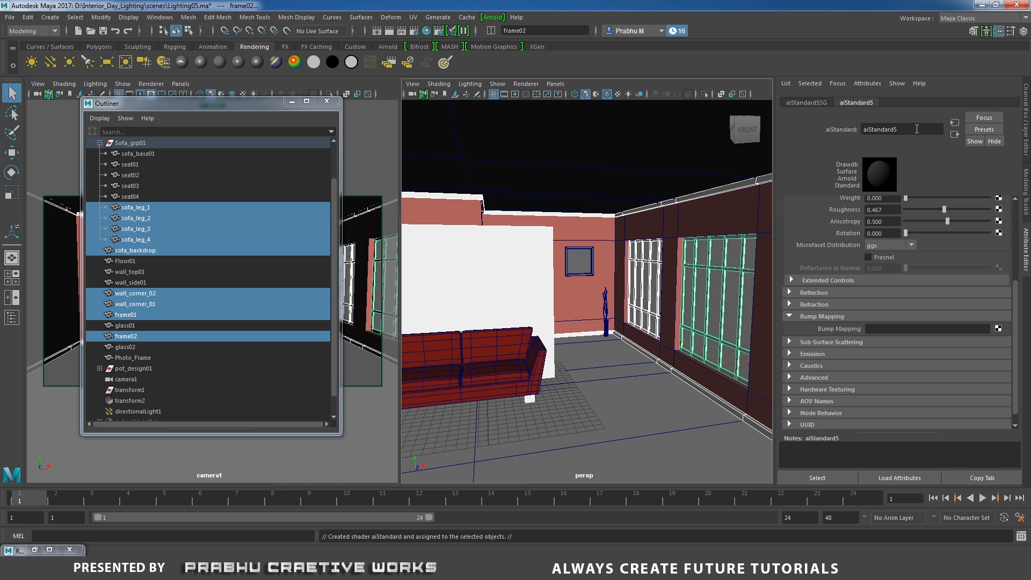
pyautogui.write('black_')
pyautogui.press('Return')
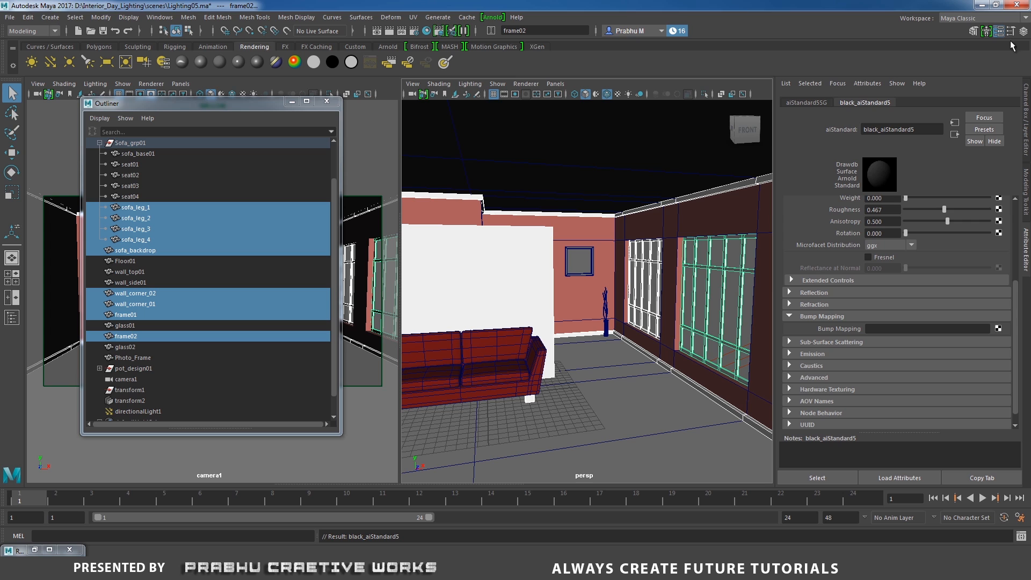
pyautogui.scroll(5, 913, 223)
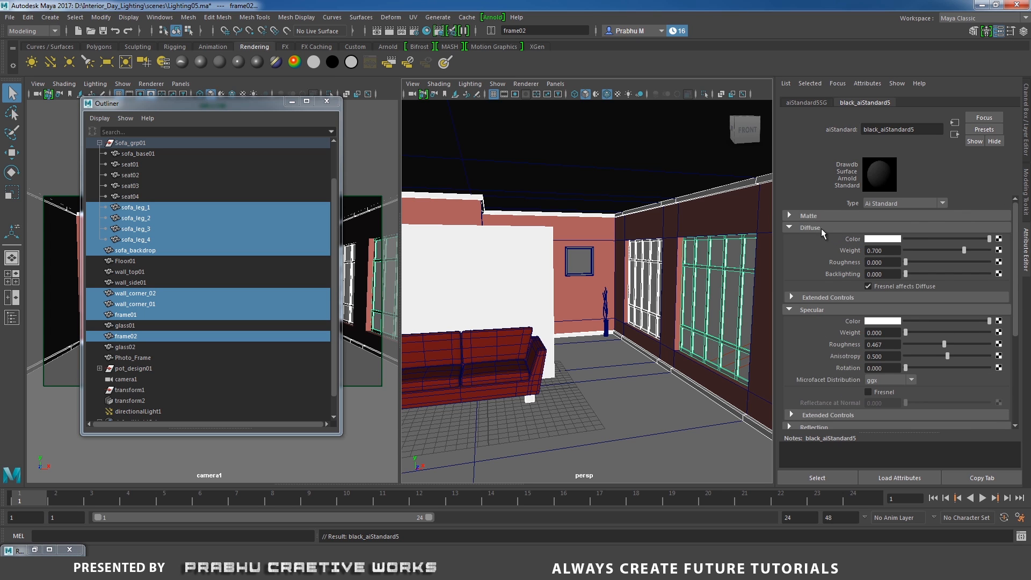
pyautogui.click(919, 239)
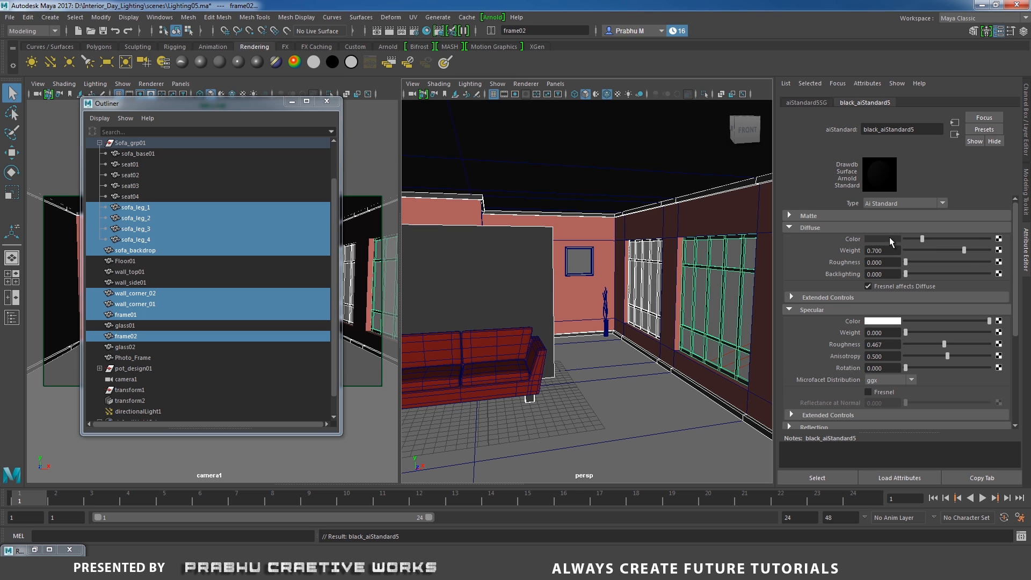
# Minimize the Outliner, render cameraShape1 in an enlarged Arnold RenderView to check the black material, and close the render window
pyautogui.click(291, 101)
pyautogui.click(492, 17)
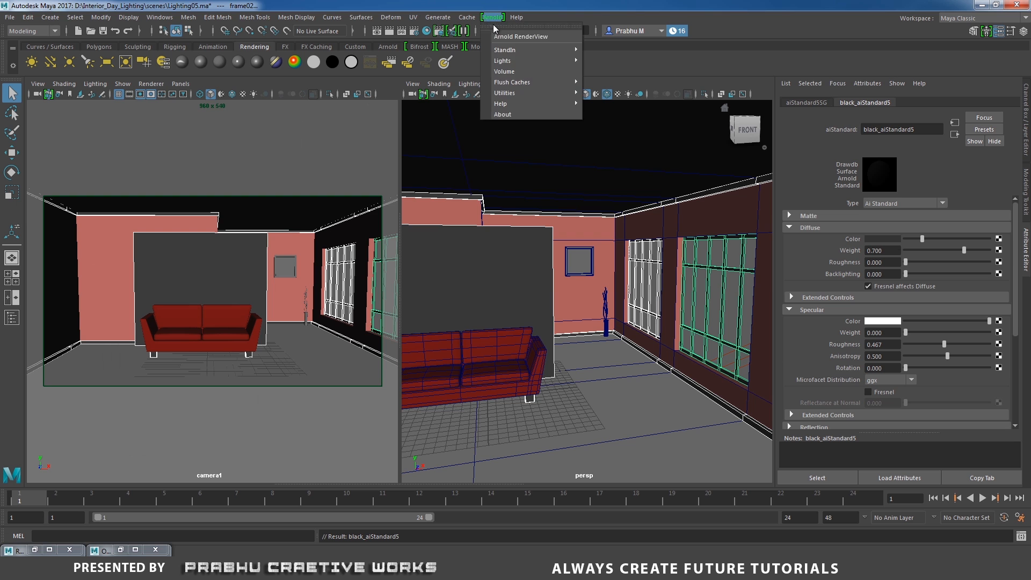
pyautogui.click(517, 39)
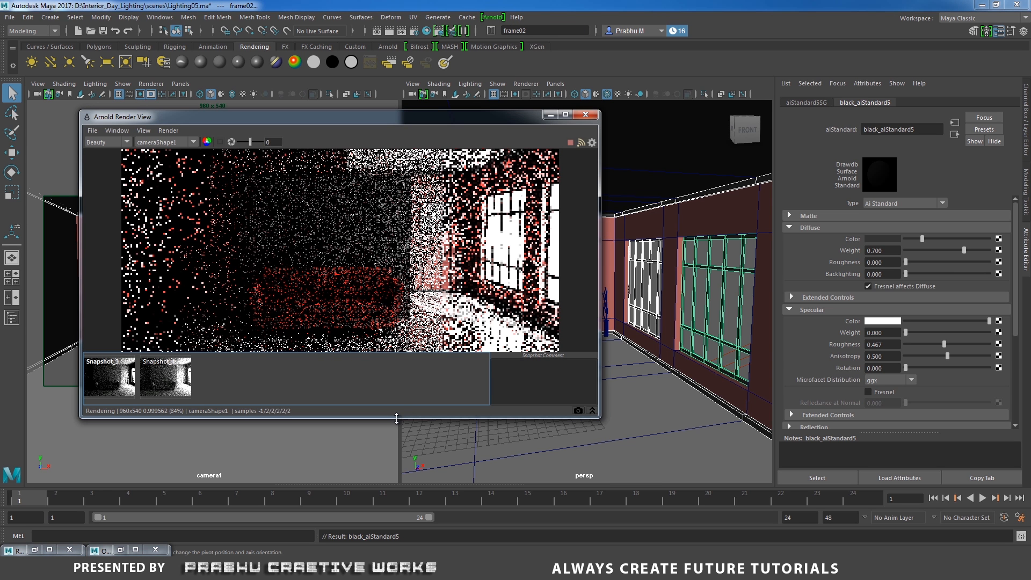
pyautogui.moveTo(395, 417); pyautogui.dragTo(416, 468)
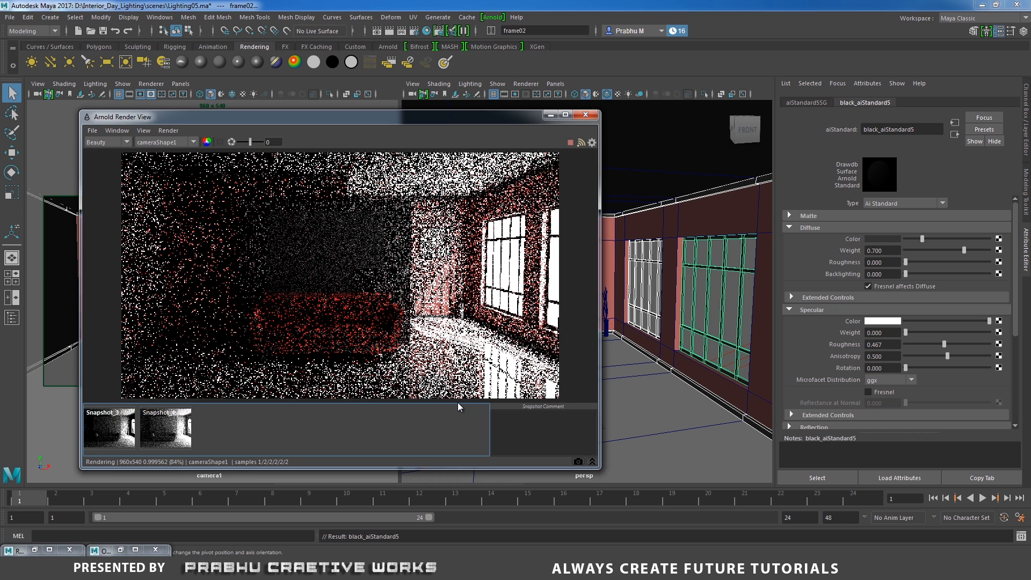
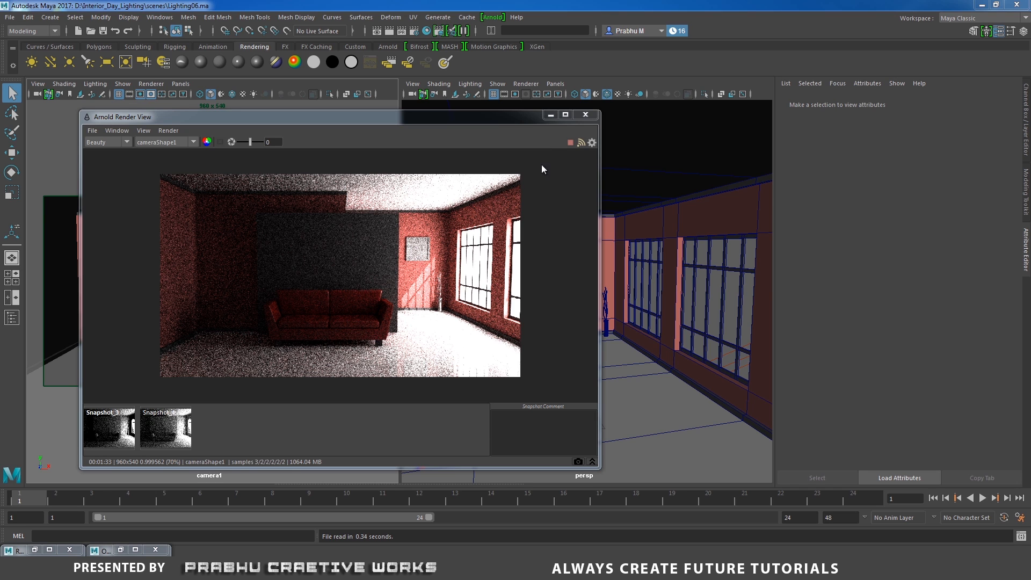
pyautogui.click(585, 116)
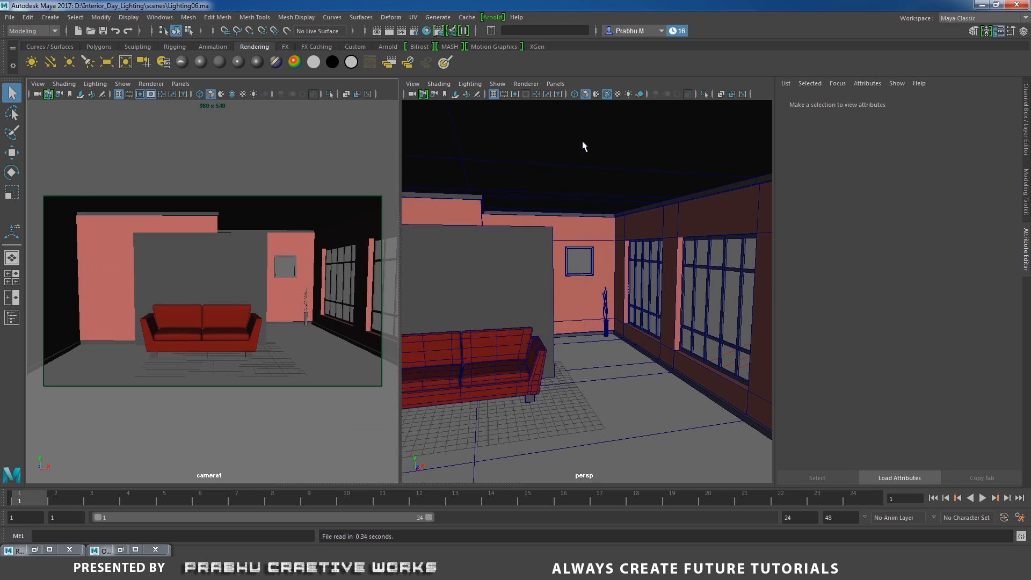
# Select the pot base Pot_base01 in the room corner and assign it a new aiStandard material
pyautogui.keyDown('alt'); pyautogui.moveTo(583, 214); pyautogui.dragTo(736, 352, button='right'); pyautogui.keyUp('alt')
pyautogui.moveTo(590, 268)
pyautogui.keyDown('alt'); pyautogui.mouseDown()
pyautogui.moveTo(571, 258)
pyautogui.moveTo(591, 252)
pyautogui.mouseUp(); pyautogui.keyUp('alt')
pyautogui.keyDown('alt'); pyautogui.moveTo(693, 332); pyautogui.dragTo(768, 400, button='right'); pyautogui.keyUp('alt')
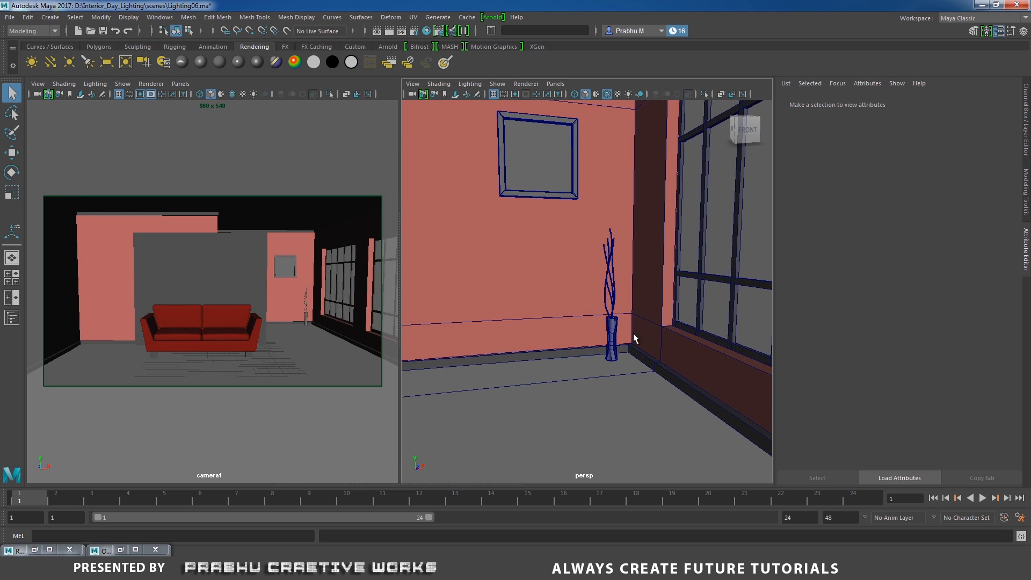
pyautogui.click(608, 336)
pyautogui.moveTo(615, 259); pyautogui.dragTo(620, 535, button='right')
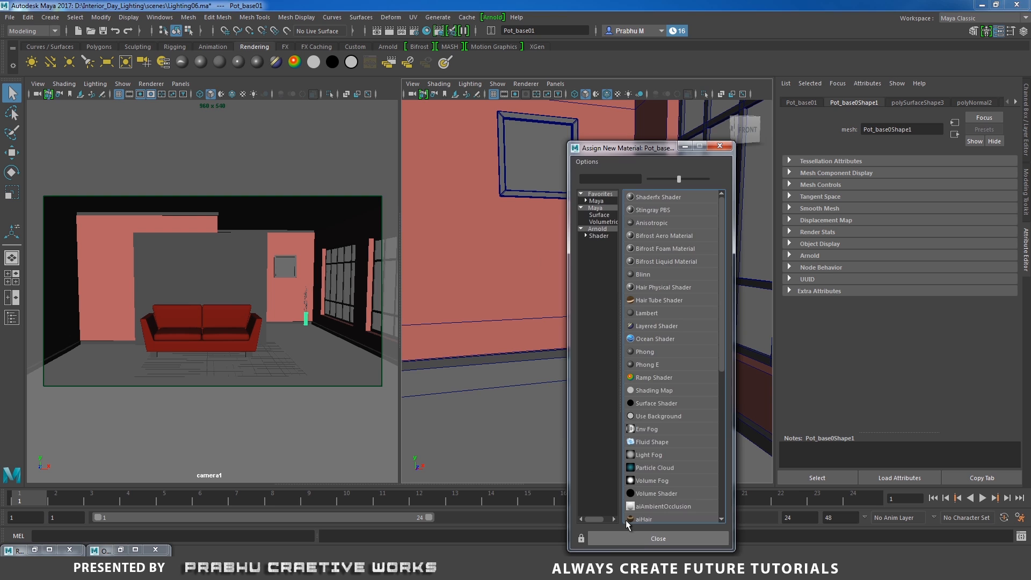
pyautogui.click(607, 230)
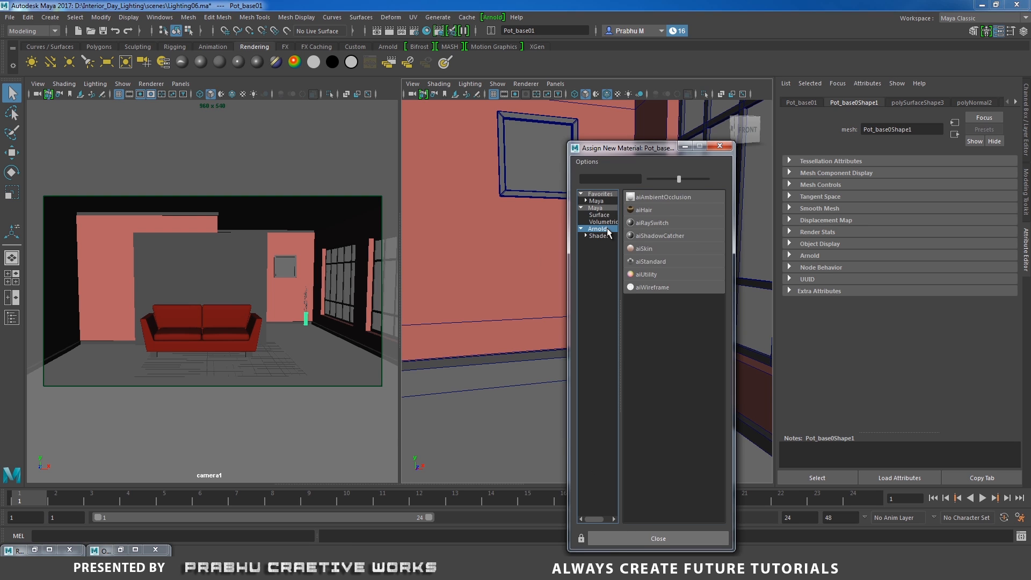
pyautogui.click(659, 262)
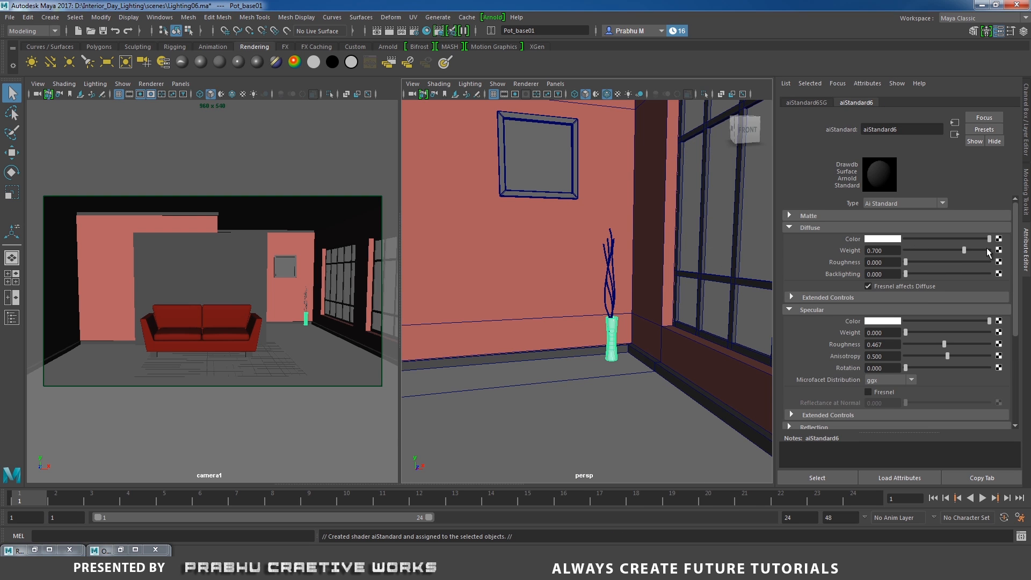
# Set the pot base material's diffuse color to black and its specular weight and roughness to 0.1
pyautogui.moveTo(923, 240); pyautogui.dragTo(902, 240)
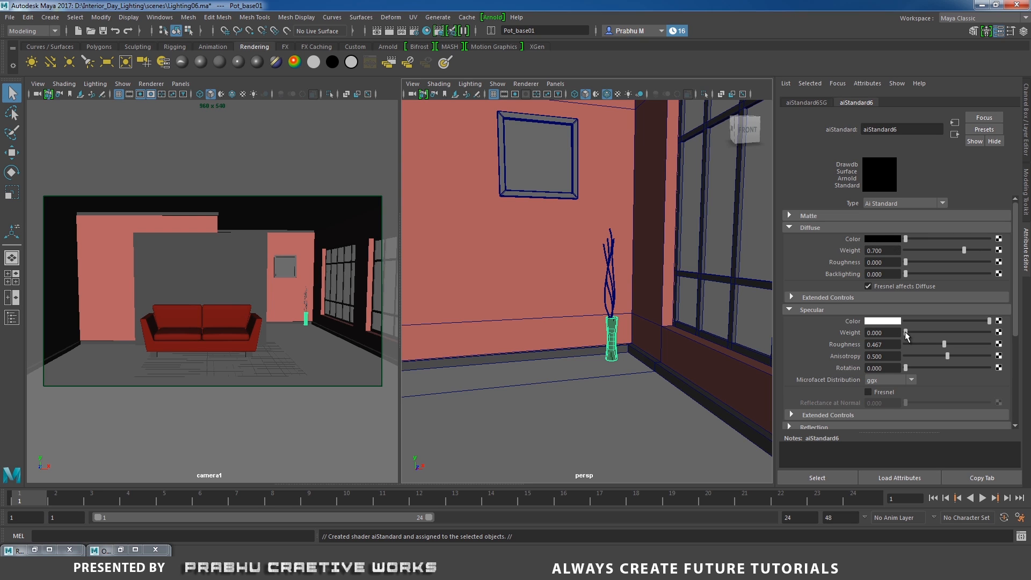
pyautogui.moveTo(906, 333); pyautogui.dragTo(1026, 336)
pyautogui.moveTo(901, 344); pyautogui.dragTo(817, 349)
pyautogui.moveTo(940, 333); pyautogui.dragTo(821, 337)
pyautogui.press('Return')
pyautogui.moveTo(882, 344); pyautogui.dragTo(851, 343)
pyautogui.write('0.1')
pyautogui.press('Return')
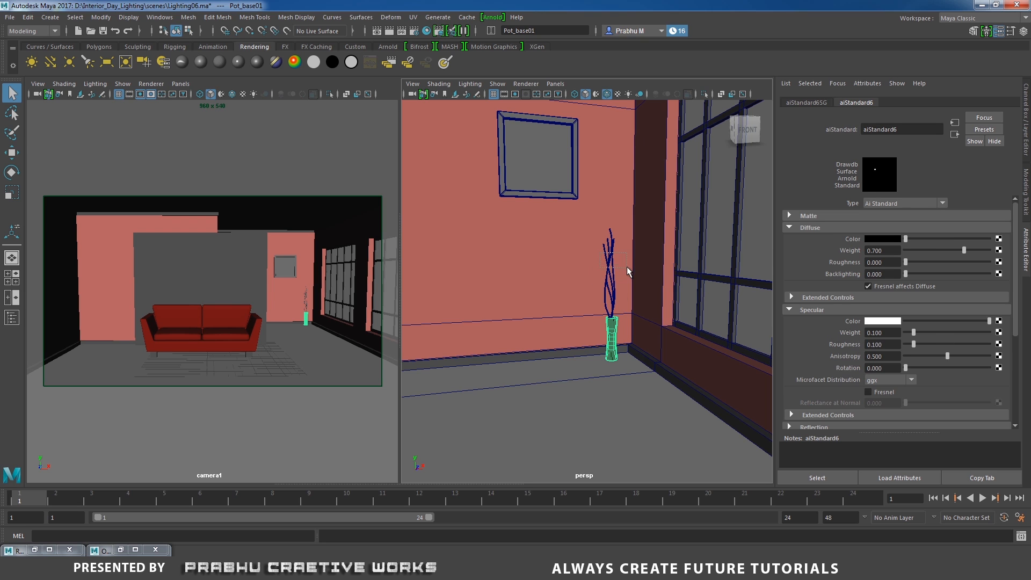
# Select all the stems in the pot and assign them a new aiStandard material
pyautogui.click(593, 281)
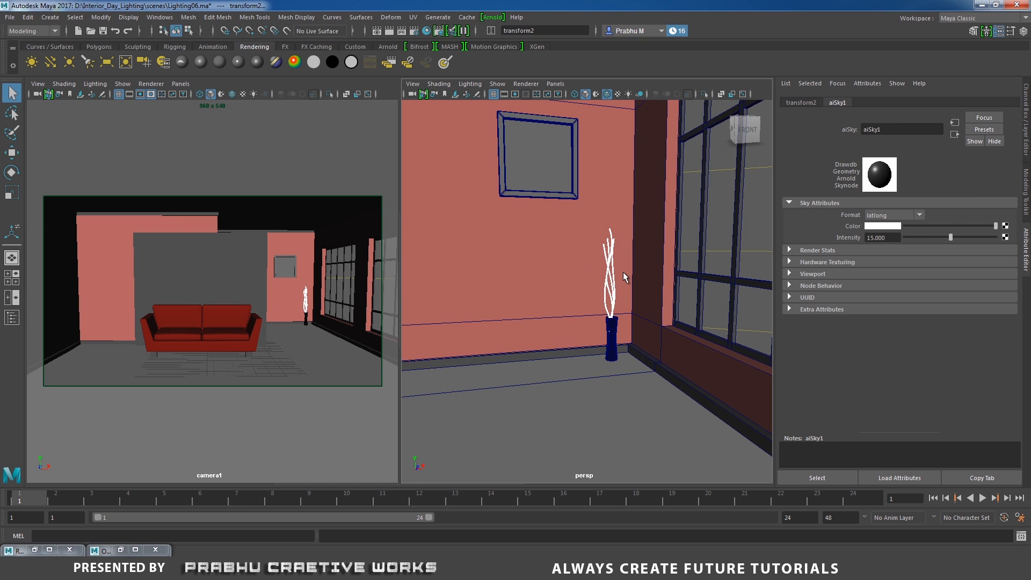
pyautogui.moveTo(613, 281); pyautogui.dragTo(693, 252, button='right')
pyautogui.moveTo(588, 258); pyautogui.dragTo(623, 277)
pyautogui.click(617, 275)
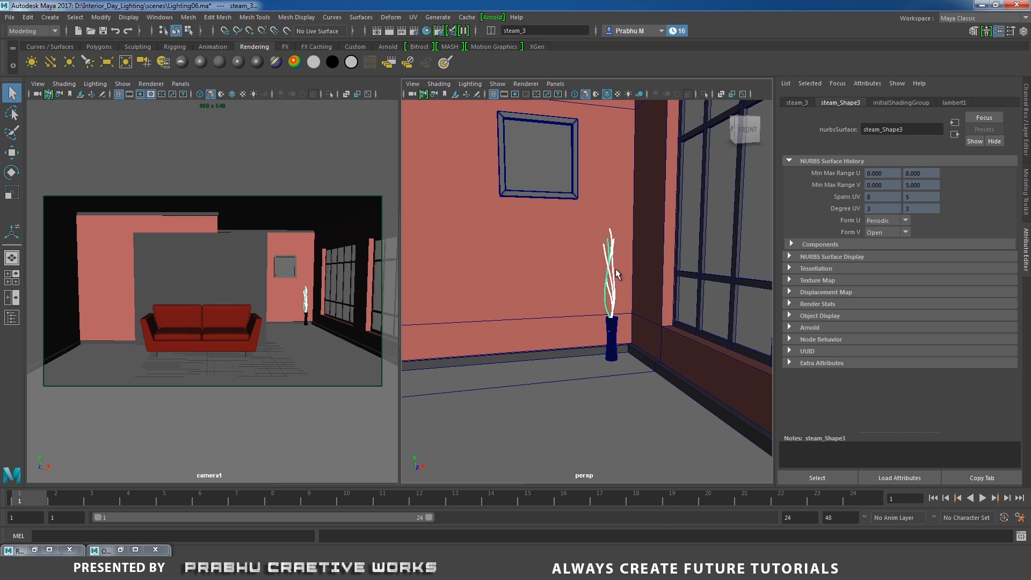
pyautogui.moveTo(617, 269); pyautogui.dragTo(610, 523, button='right')
pyautogui.click(603, 229)
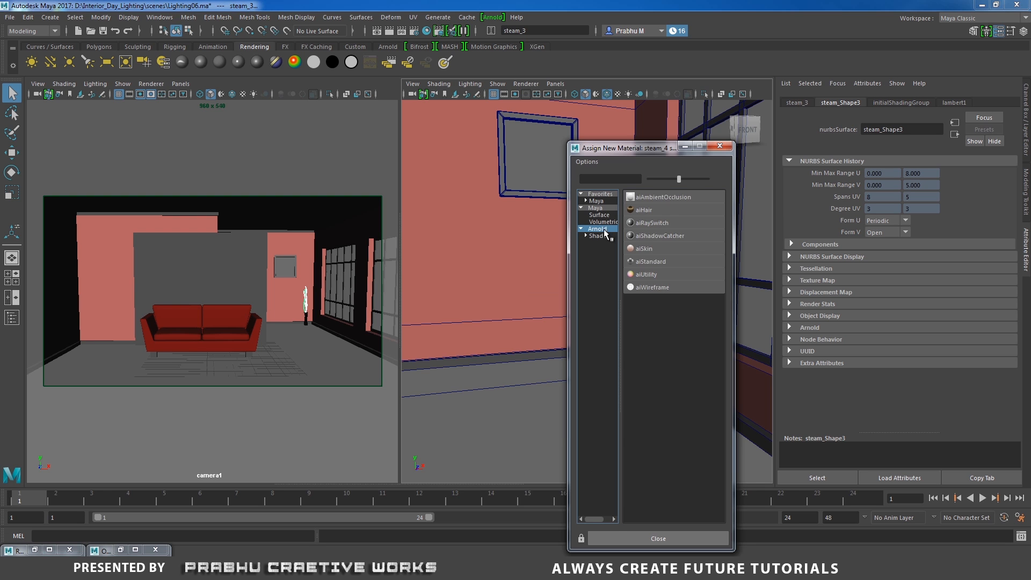
pyautogui.click(651, 262)
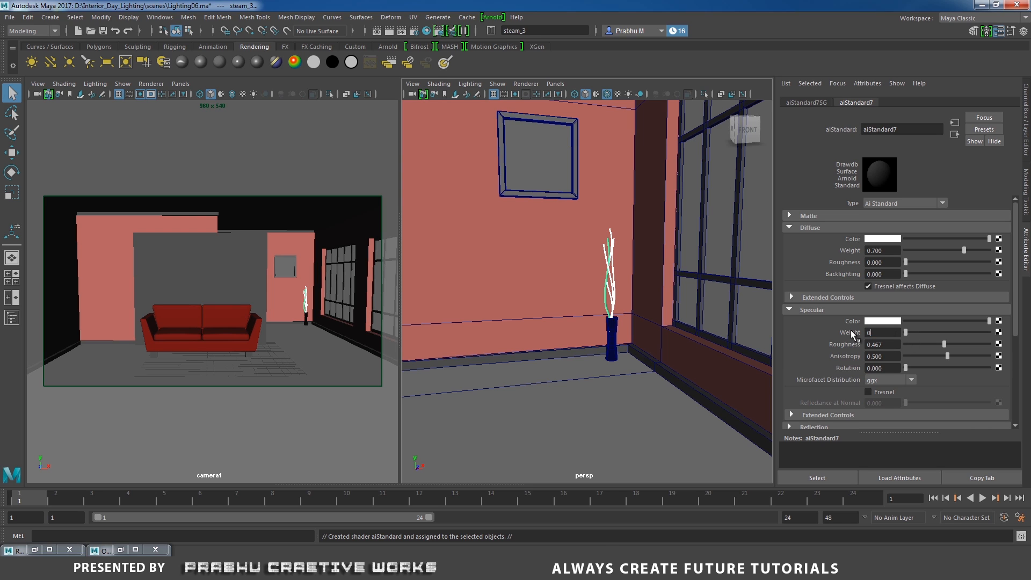
# Set the stem material's specular weight to 0.1 and roughness to 0.1
pyautogui.write('.1')
pyautogui.press('Tab')
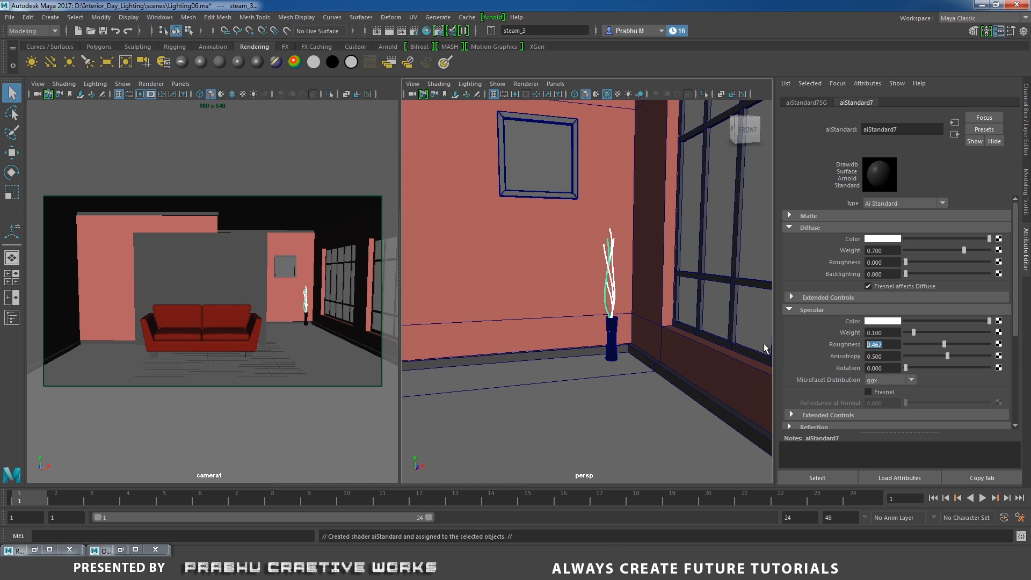
pyautogui.write('0.1')
pyautogui.press('Return')
# Select Photo_Frame on the back wall, isolate it in the perspective view and frame it
pyautogui.click(507, 196)
pyautogui.keyDown('alt'); pyautogui.moveTo(567, 178); pyautogui.dragTo(465, 272); pyautogui.keyUp('alt')
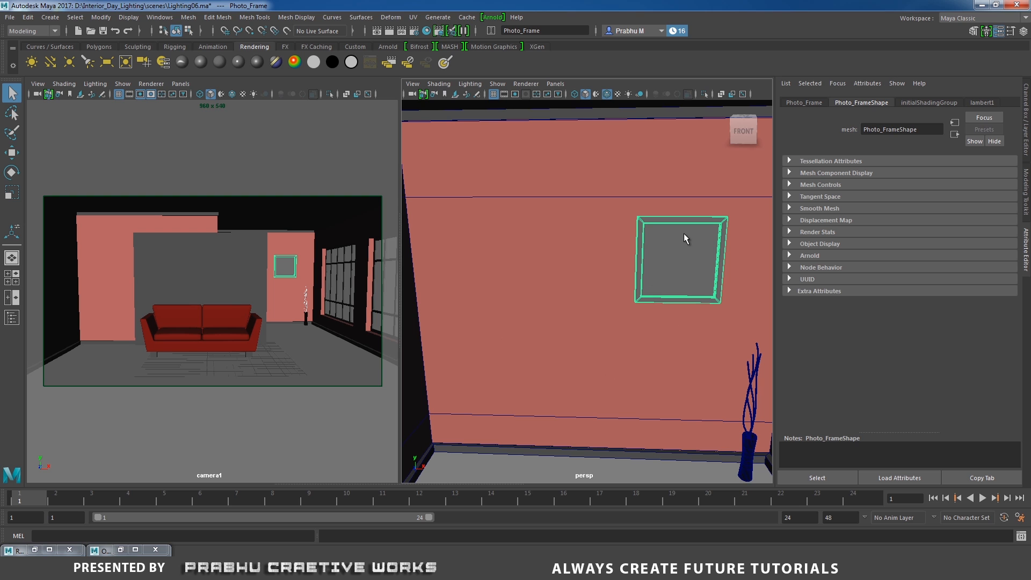
pyautogui.click(704, 94)
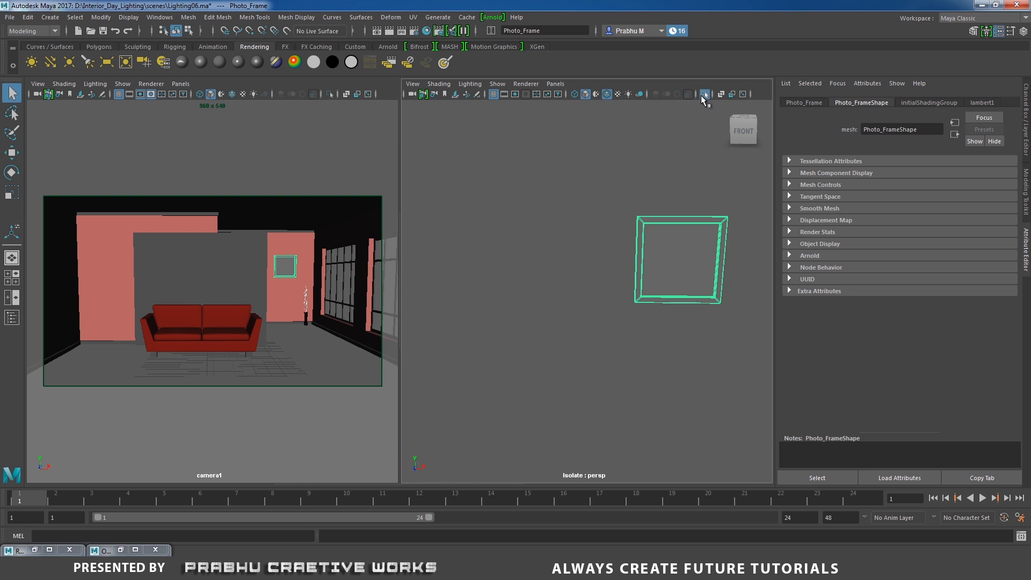
pyautogui.press('f')
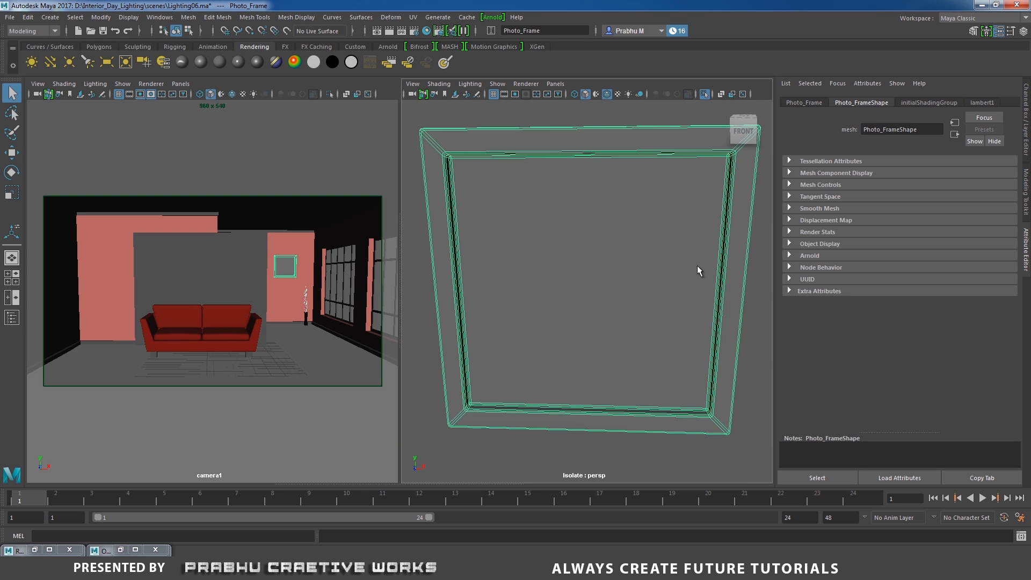
pyautogui.moveTo(697, 265)
pyautogui.keyDown('alt'); pyautogui.mouseDown()
pyautogui.moveTo(633, 299)
pyautogui.moveTo(532, 301)
pyautogui.moveTo(701, 280)
pyautogui.mouseUp(); pyautogui.keyUp('alt')
pyautogui.keyDown('alt'); pyautogui.moveTo(700, 280); pyautogui.dragTo(559, 237, button='right'); pyautogui.keyUp('alt')
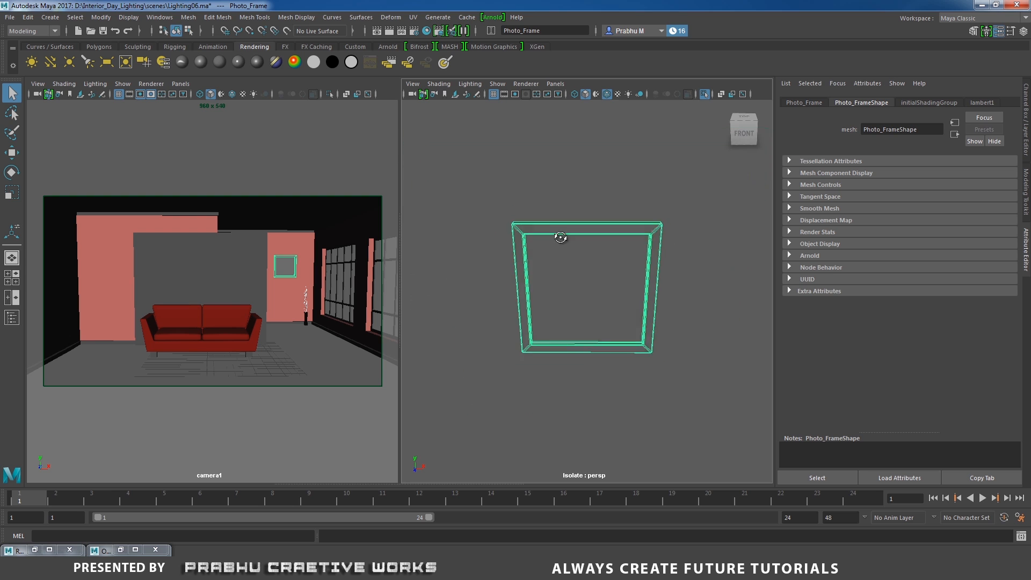
pyautogui.keyDown('alt'); pyautogui.moveTo(559, 236); pyautogui.dragTo(564, 202); pyautogui.keyUp('alt')
pyautogui.keyDown('alt'); pyautogui.moveTo(564, 202); pyautogui.dragTo(610, 272, button='right'); pyautogui.keyUp('alt')
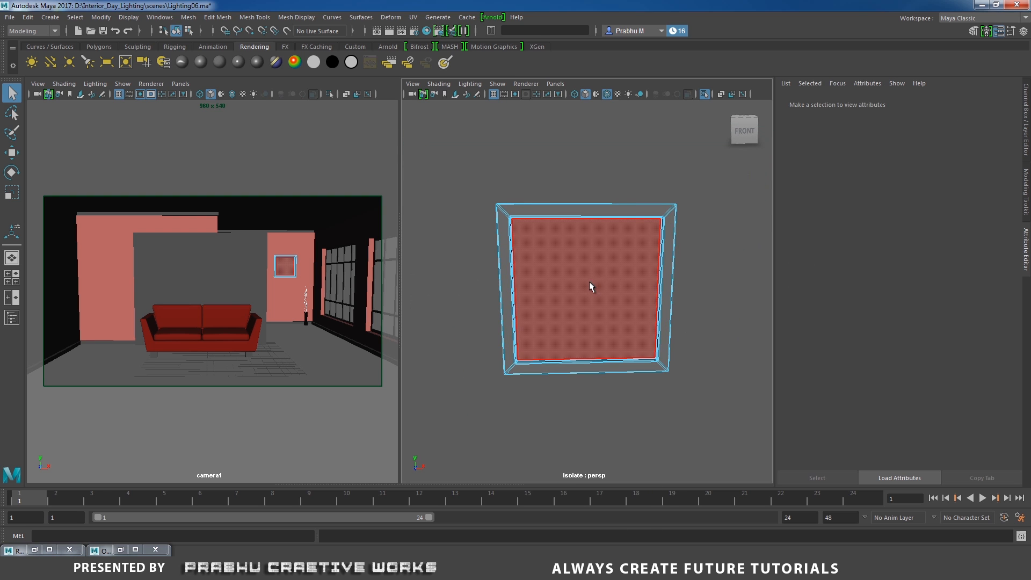
# Select the photo frame's inner picture face and apply planar UV mapping projected from the camera, fitted to the bounding box
pyautogui.click(588, 282)
pyautogui.keyDown('alt'); pyautogui.moveTo(575, 288); pyautogui.dragTo(555, 275); pyautogui.keyUp('alt')
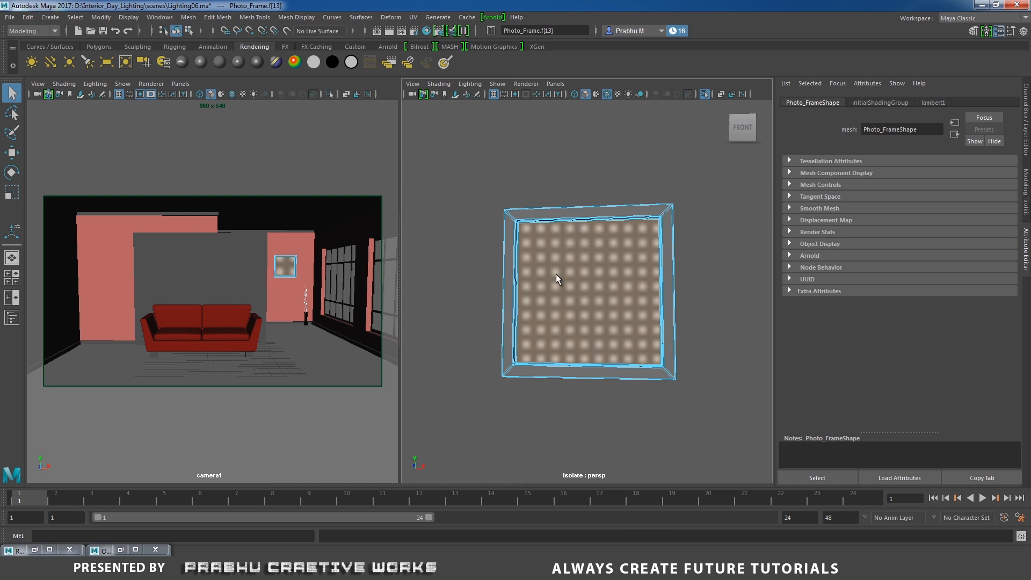
pyautogui.keyDown('alt'); pyautogui.moveTo(537, 154); pyautogui.dragTo(549, 153); pyautogui.keyUp('alt')
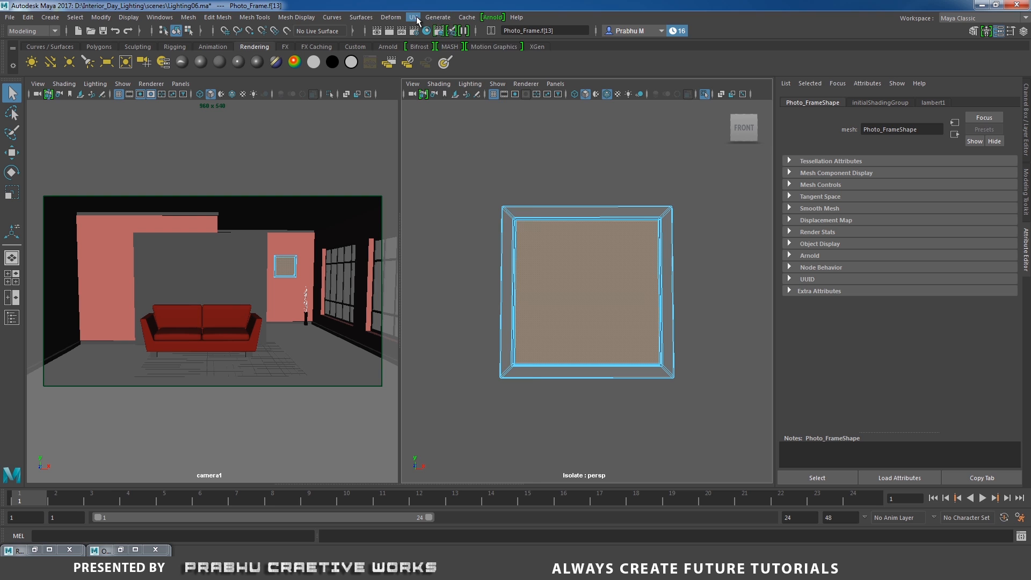
pyautogui.click(413, 17)
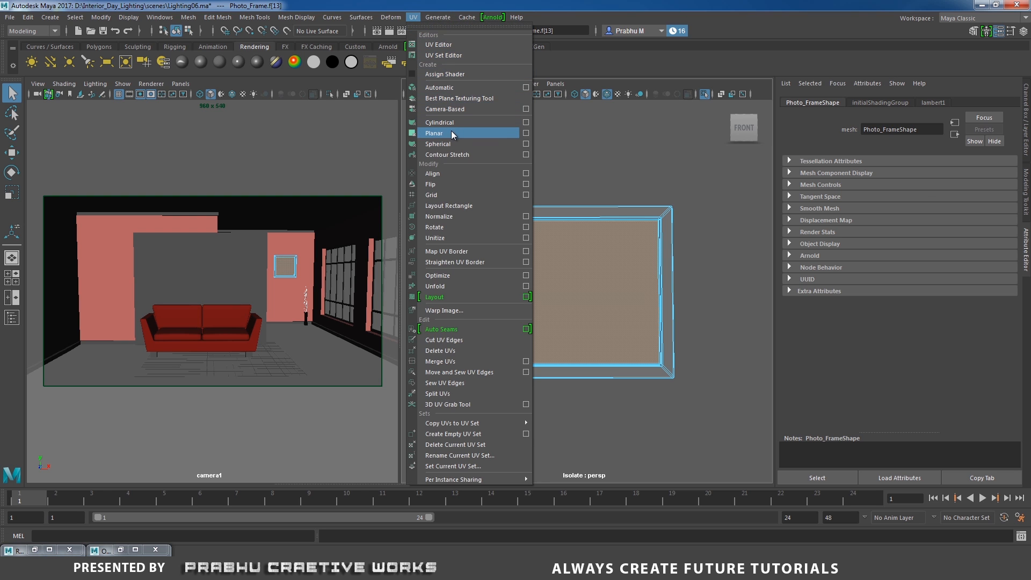
pyautogui.click(526, 133)
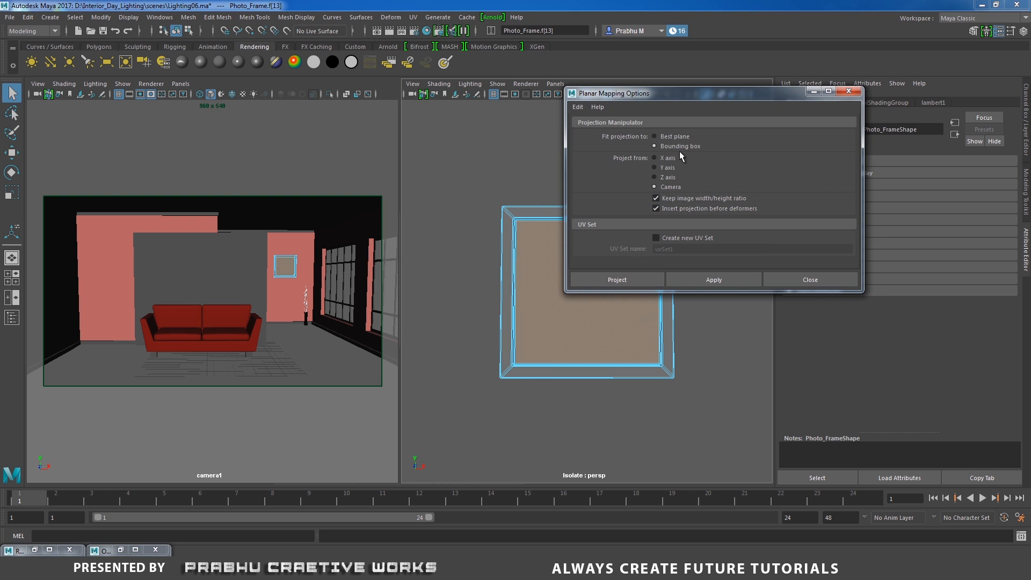
pyautogui.moveTo(682, 96); pyautogui.dragTo(841, 103)
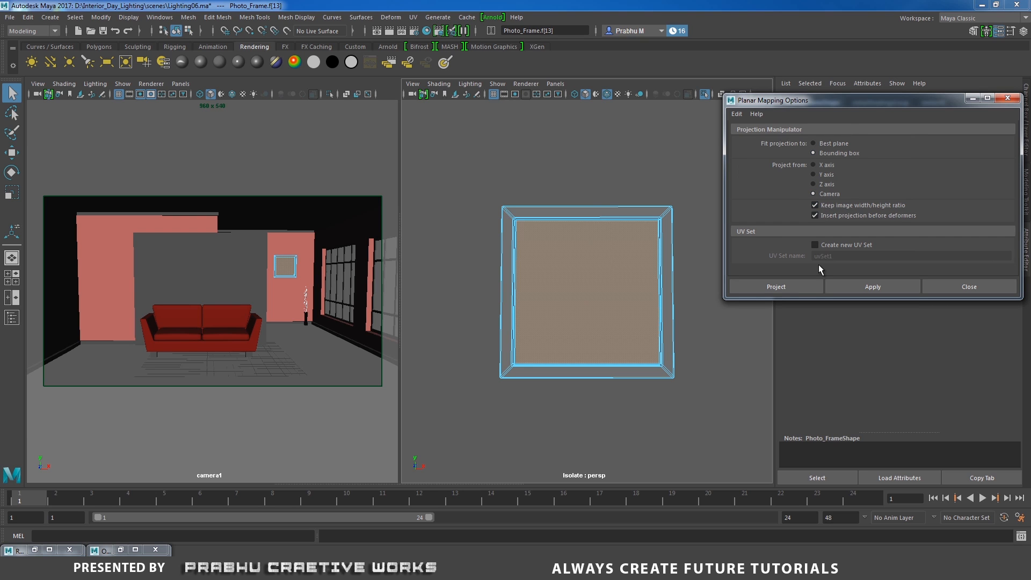
pyautogui.click(797, 285)
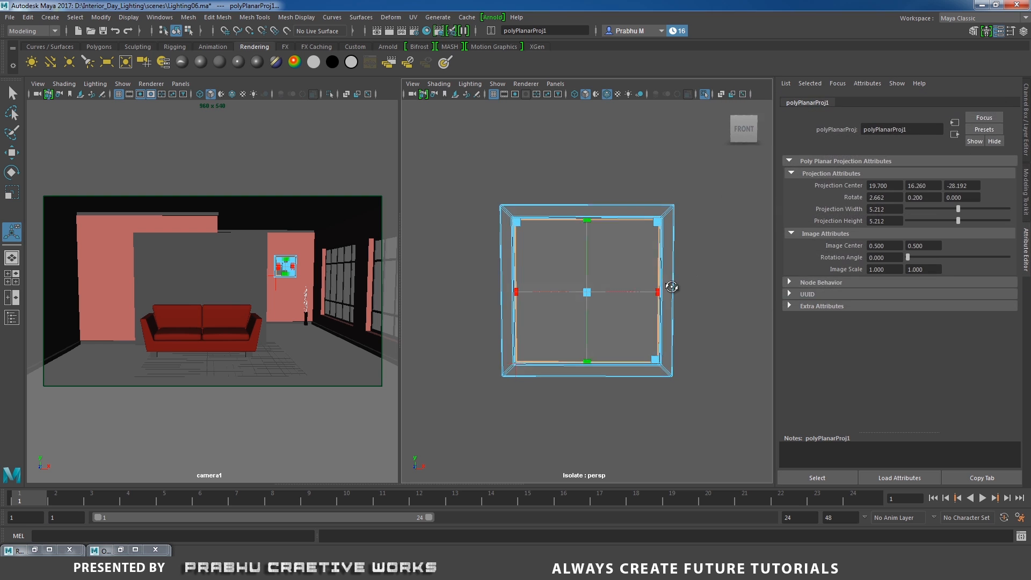
# Open the UV Editor for the photo frame's projected picture face
pyautogui.keyDown('alt'); pyautogui.moveTo(671, 286); pyautogui.dragTo(668, 287); pyautogui.keyUp('alt')
pyautogui.click(418, 17)
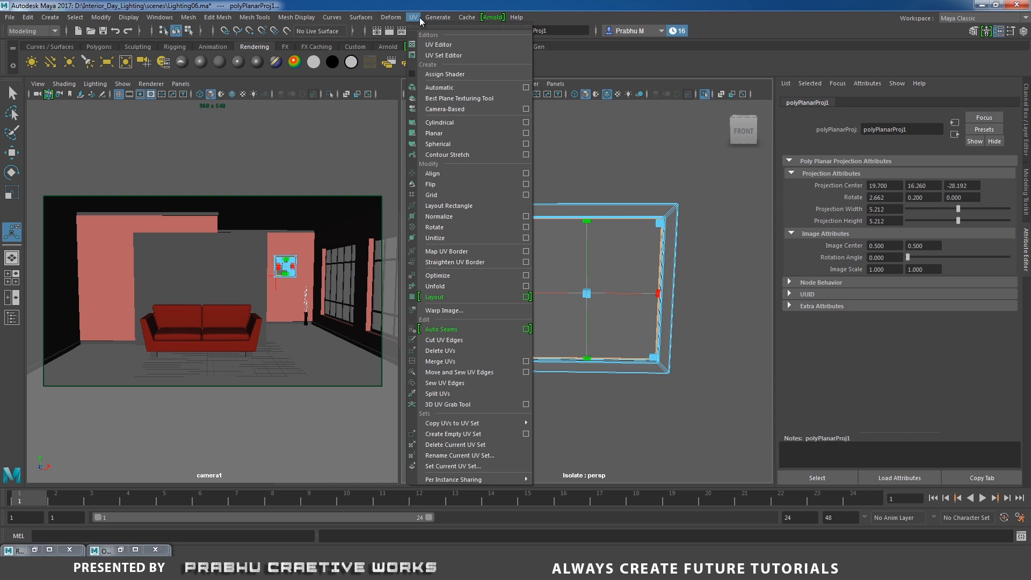
pyautogui.click(440, 44)
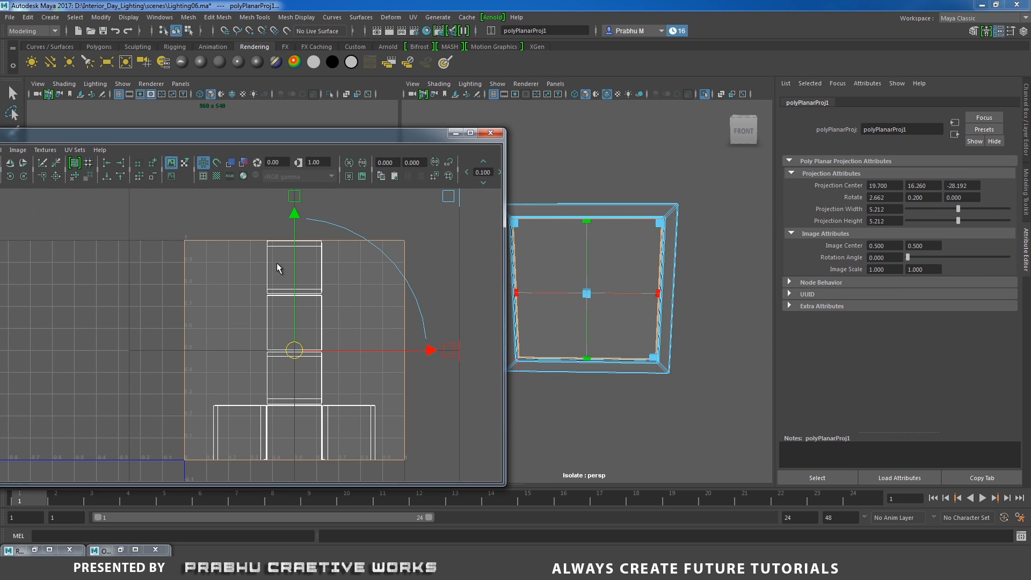
# Select the UVs of the photo frame's picture face and move them off the 0–1 tile into empty UV space
pyautogui.moveTo(207, 238); pyautogui.dragTo(253, 235, button='right')
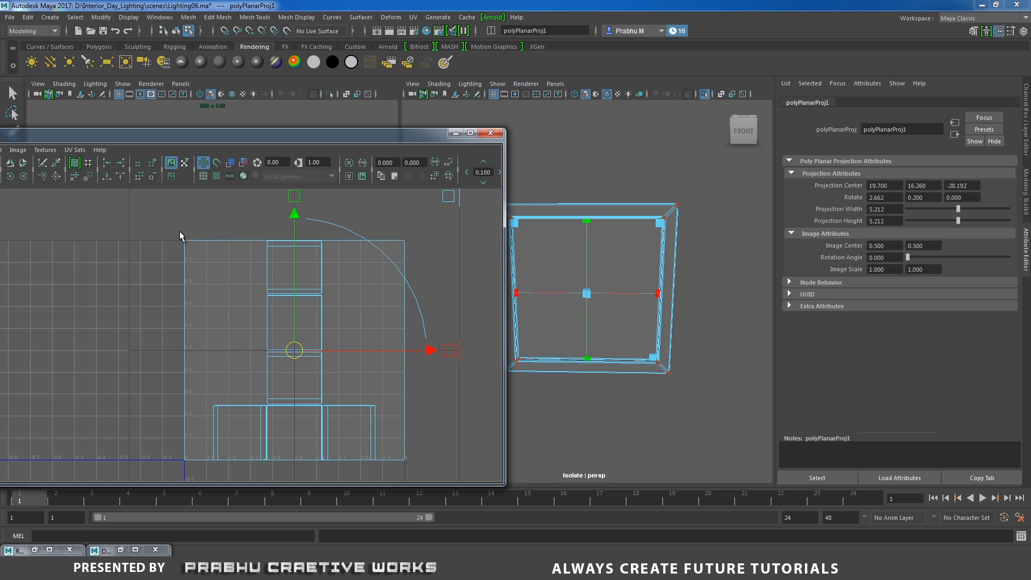
pyautogui.click(185, 247)
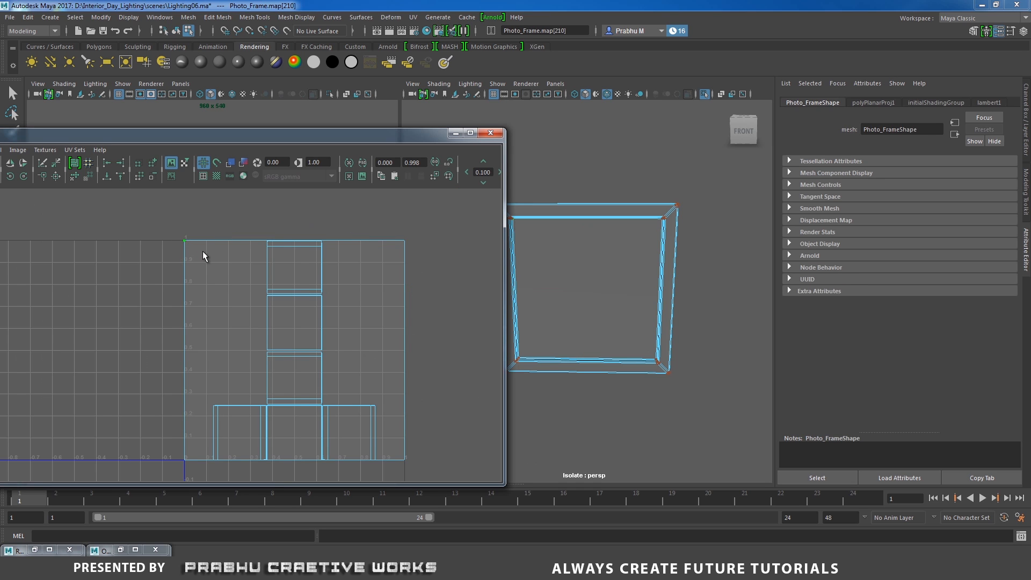
pyautogui.moveTo(202, 252); pyautogui.dragTo(238, 248, button='right')
pyautogui.press('w')
pyautogui.moveTo(294, 349); pyautogui.dragTo(50, 343)
pyautogui.scroll(-2, 218, 277)
pyautogui.keyDown('alt'); pyautogui.moveTo(219, 277); pyautogui.dragTo(452, 260, button='middle'); pyautogui.keyUp('alt')
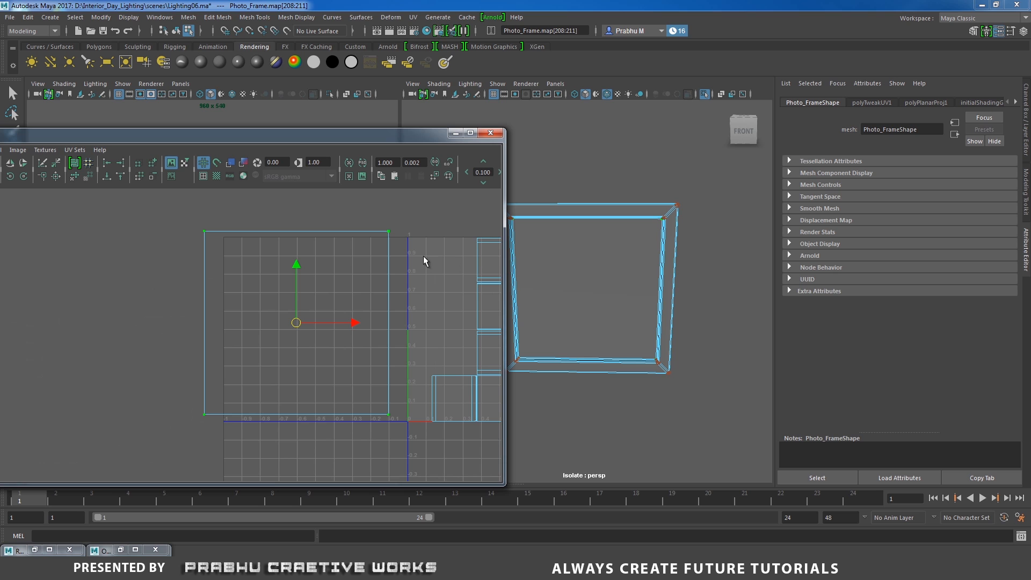
# Assign a new aiStandard material to the picture face and rename it image_aiStandard8
pyautogui.moveTo(331, 271); pyautogui.dragTo(330, 301, button='right')
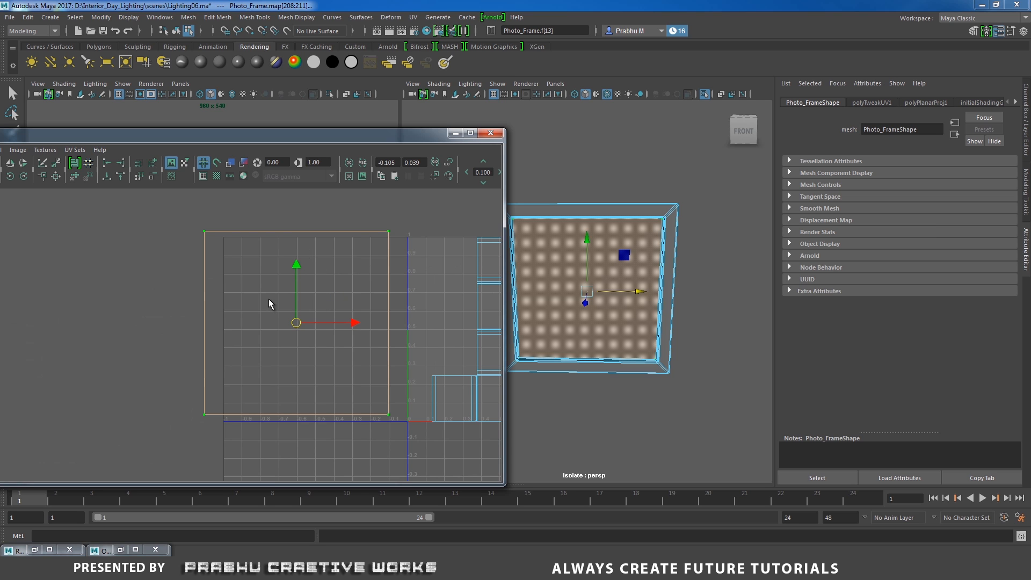
pyautogui.rightClick(361, 307)
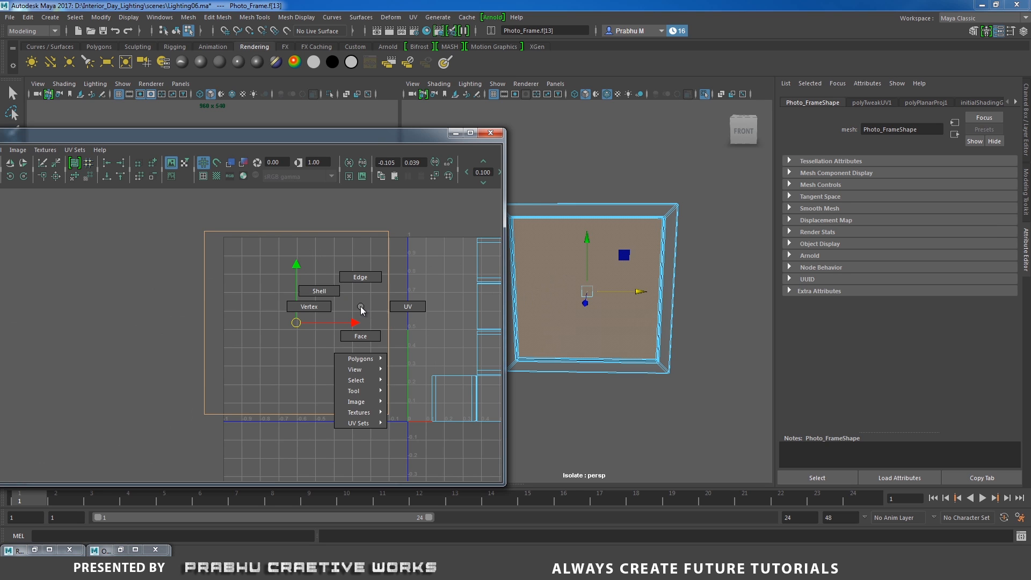
pyautogui.moveTo(630, 261); pyautogui.dragTo(626, 535, button='right')
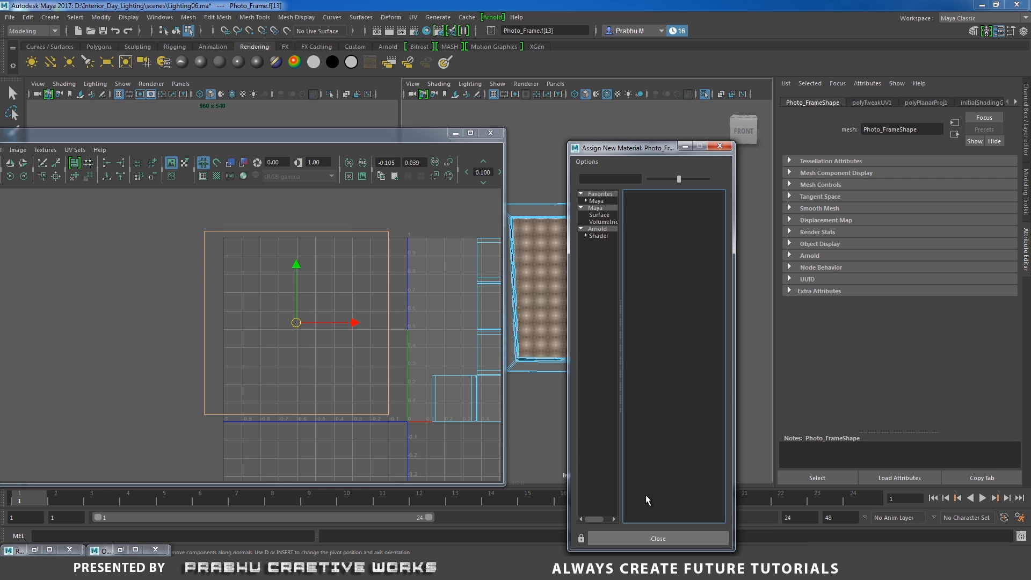
pyautogui.click(600, 229)
pyautogui.click(651, 261)
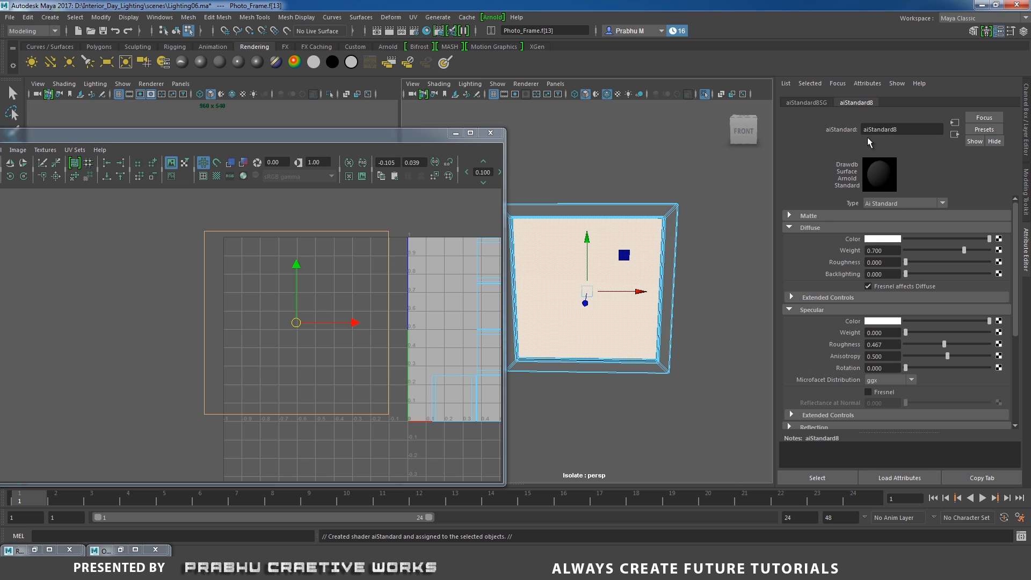
pyautogui.write('image_')
pyautogui.press('Return')
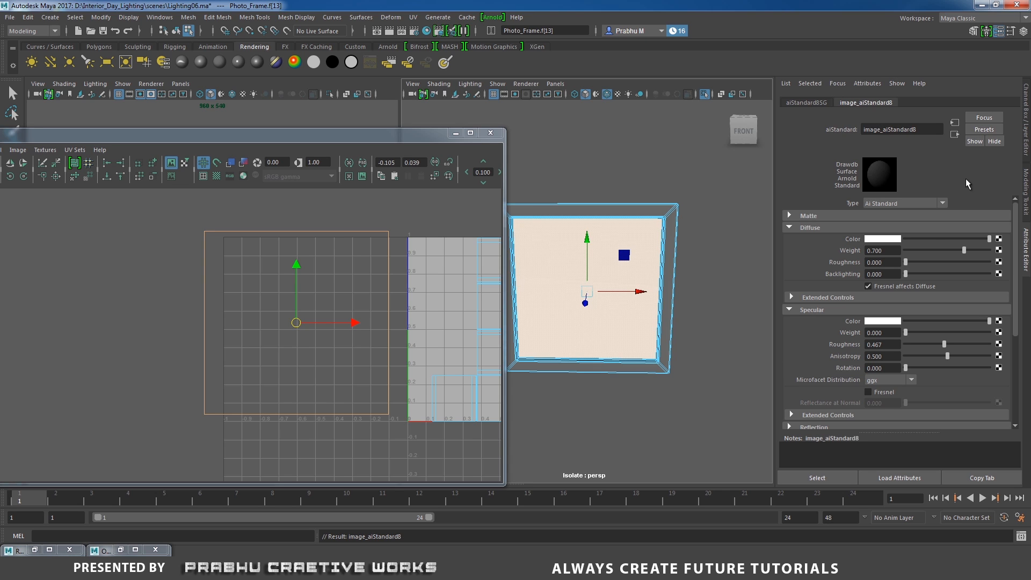
# Map a File texture to the material's diffuse color, set its filter type to Off and load the table lamp JPG from the Desktop
pyautogui.click(999, 240)
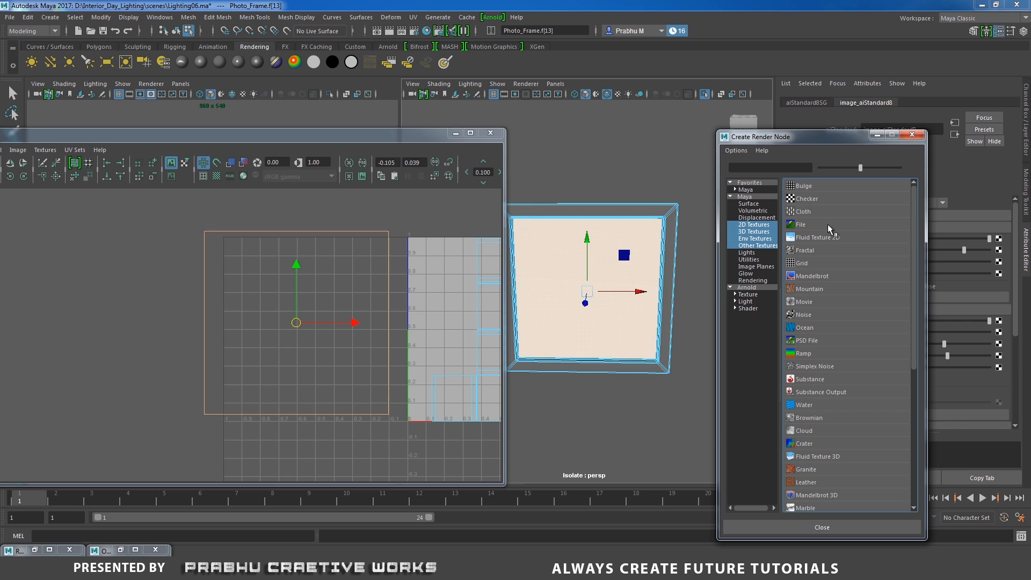
pyautogui.click(810, 226)
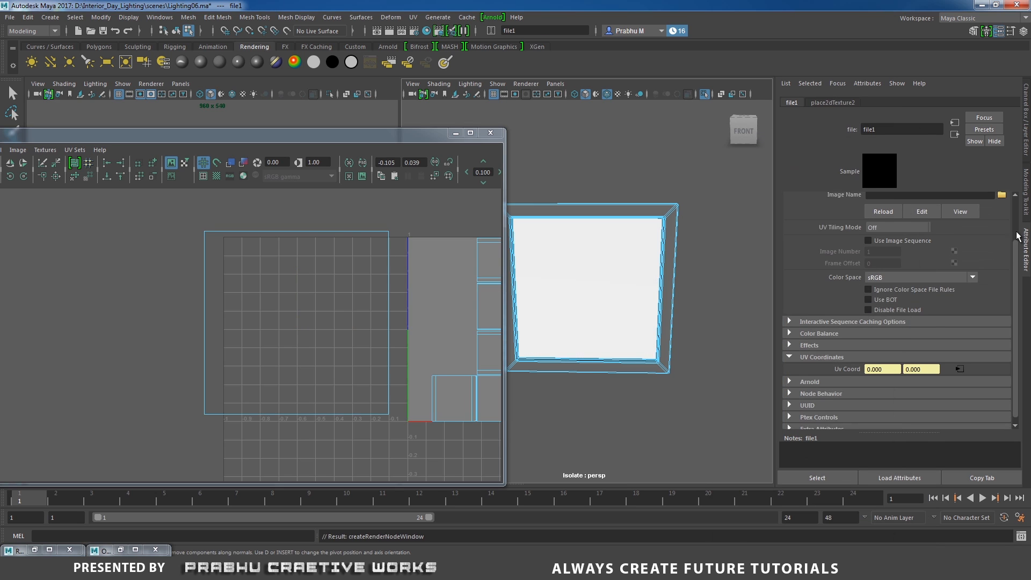
pyautogui.scroll(2, 1018, 236)
pyautogui.click(897, 211)
pyautogui.click(900, 228)
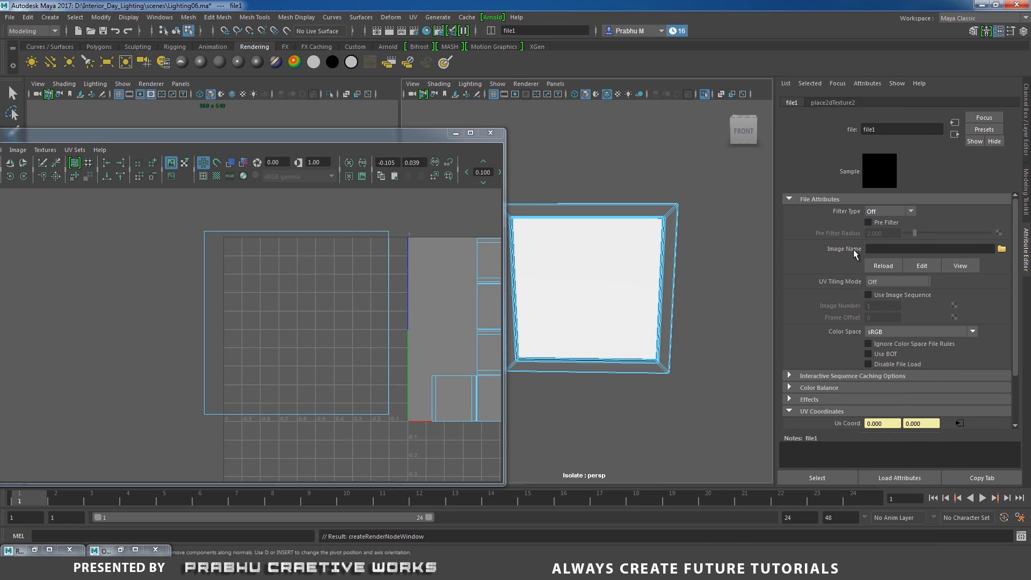
pyautogui.click(1002, 249)
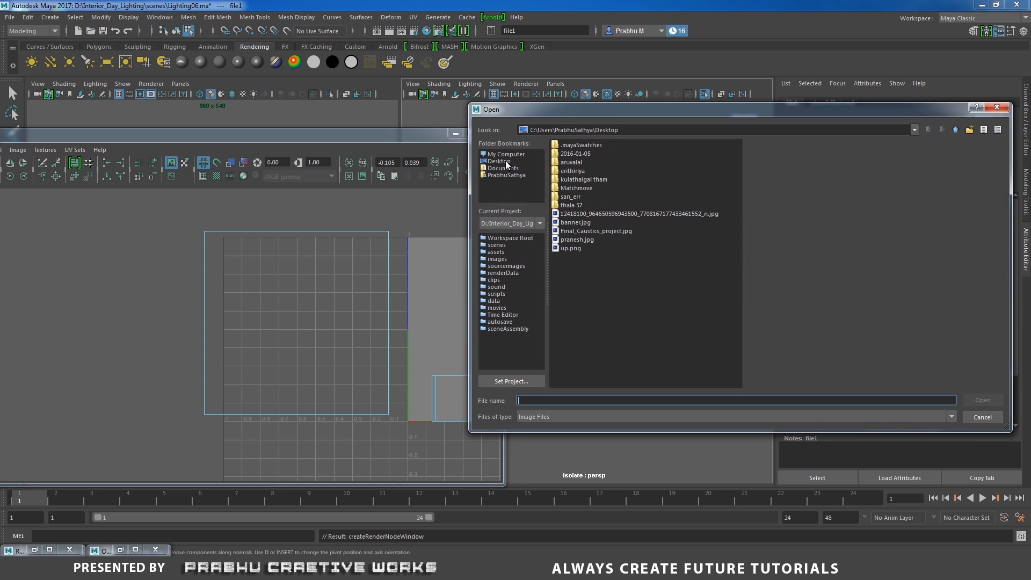
pyautogui.click(572, 222)
pyautogui.click(573, 239)
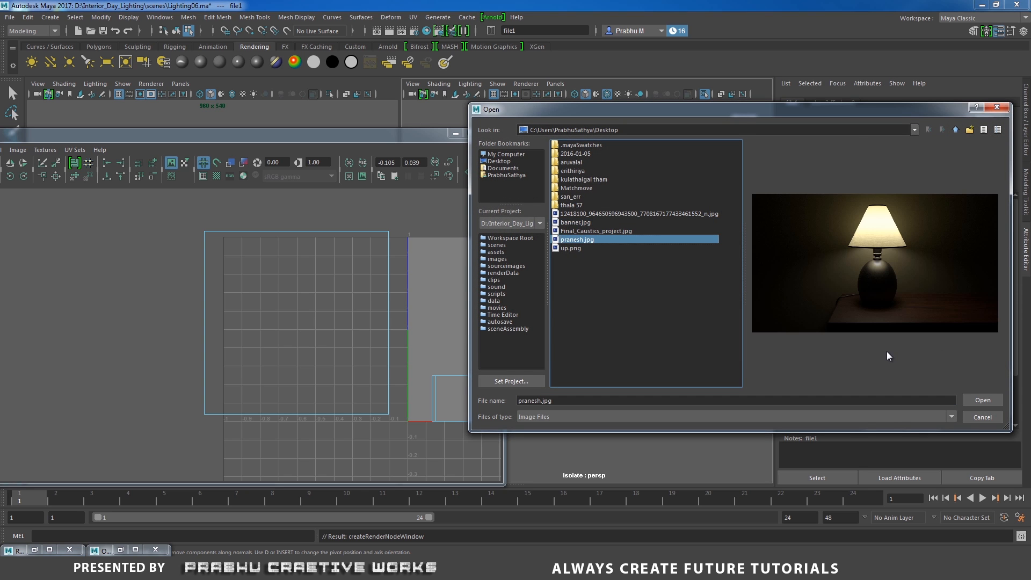
pyautogui.click(980, 399)
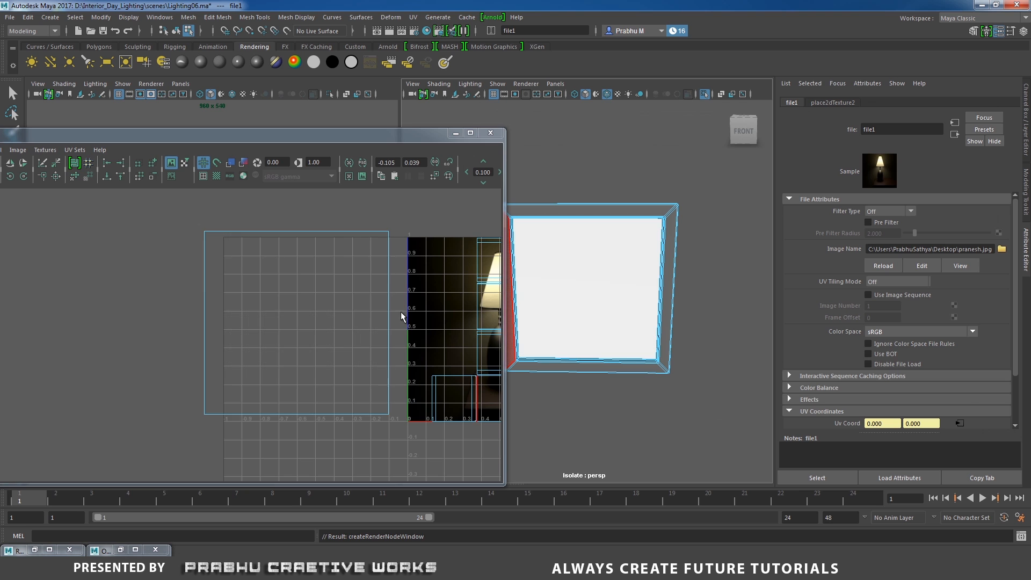
# Move the picture face's UVs onto the 0–1 tile over the lamp image and display textures in the perspective view
pyautogui.press('a')
pyautogui.click(227, 286)
pyautogui.moveTo(226, 286); pyautogui.dragTo(263, 290, button='right')
pyautogui.moveTo(44, 230); pyautogui.dragTo(243, 447)
pyautogui.moveTo(162, 346); pyautogui.dragTo(350, 355)
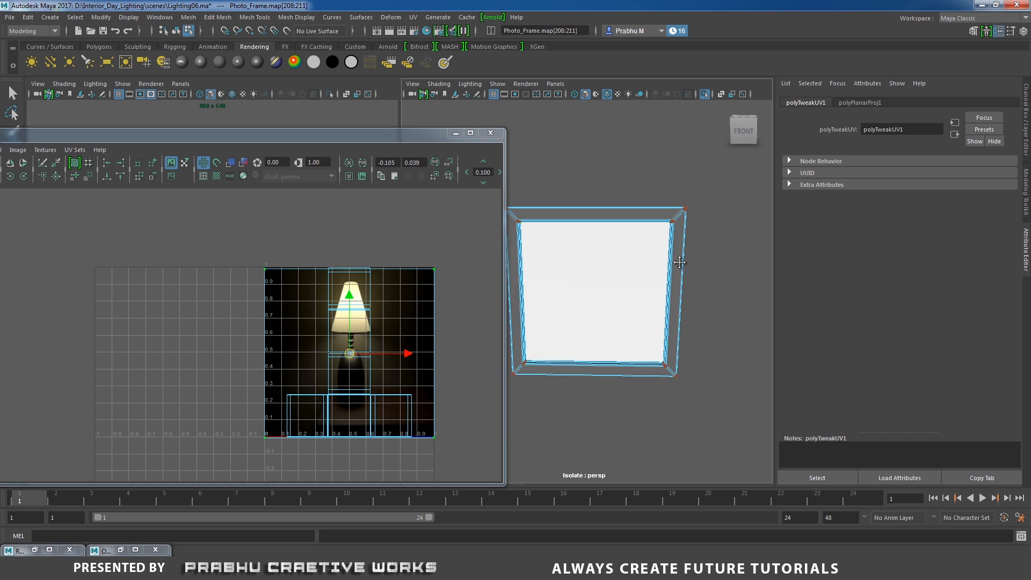
pyautogui.keyDown('alt'); pyautogui.moveTo(604, 261); pyautogui.dragTo(645, 279); pyautogui.keyUp('alt')
pyautogui.press('6')
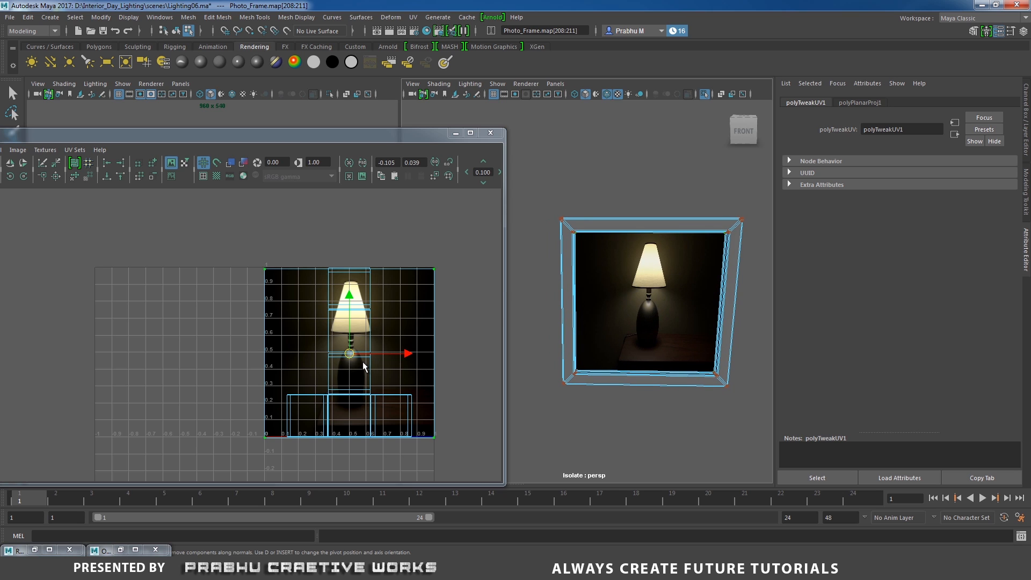
# Scale the picture face's UVs horizontally to about 0.65 of the tile width, centred on the lamp
pyautogui.press('r')
pyautogui.moveTo(408, 357)
pyautogui.mouseDown()
pyautogui.moveTo(428, 357)
pyautogui.moveTo(392, 361)
pyautogui.mouseUp()
pyautogui.keyDown('alt'); pyautogui.moveTo(612, 202); pyautogui.dragTo(616, 228); pyautogui.keyUp('alt')
# Select all photo frame faces except the picture face and assign them a new aiStandard material
pyautogui.moveTo(617, 232); pyautogui.dragTo(618, 257, button='right')
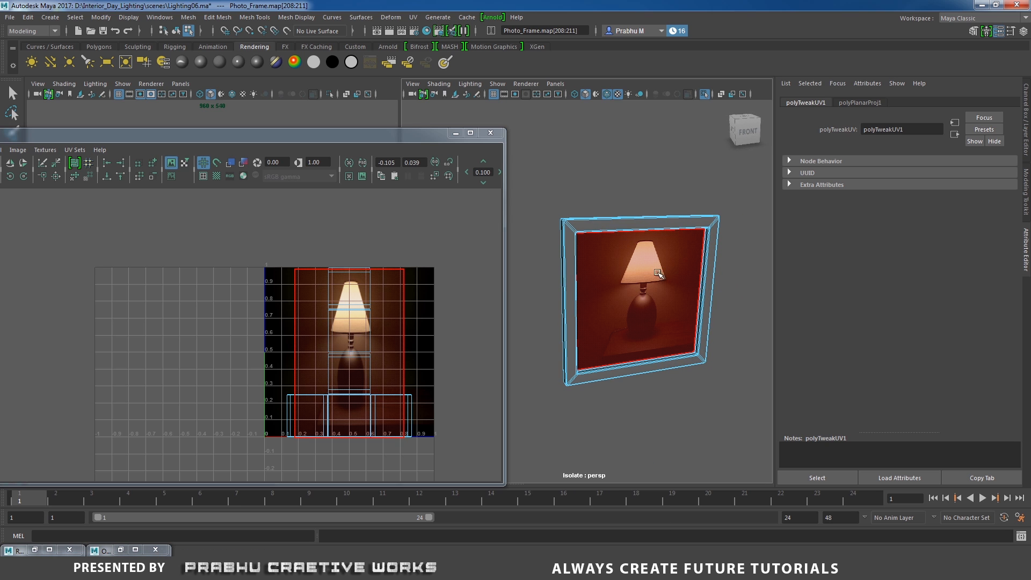
pyautogui.click(668, 356)
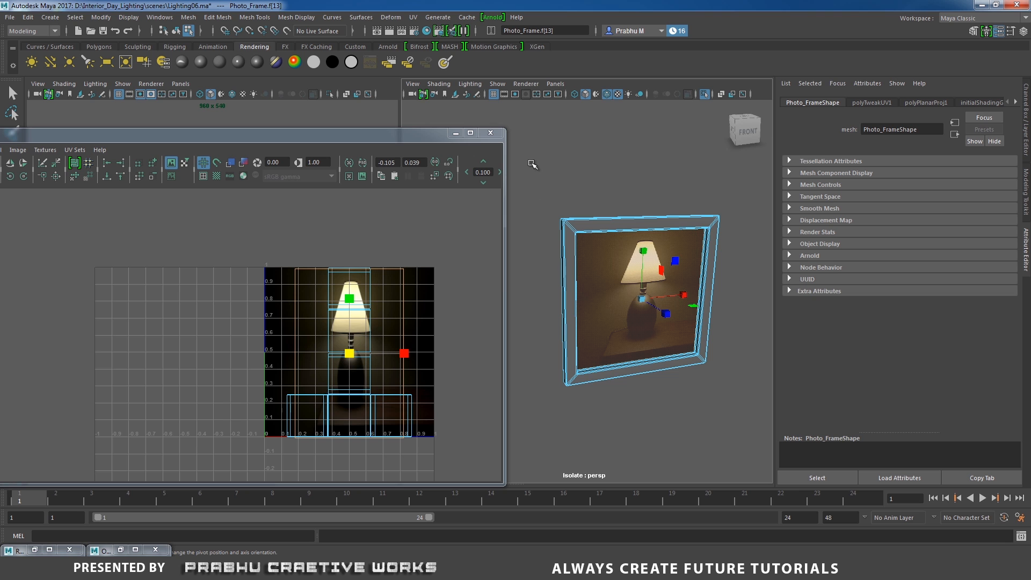
pyautogui.keyDown('shift'); pyautogui.moveTo(532, 164); pyautogui.dragTo(769, 428); pyautogui.keyUp('shift')
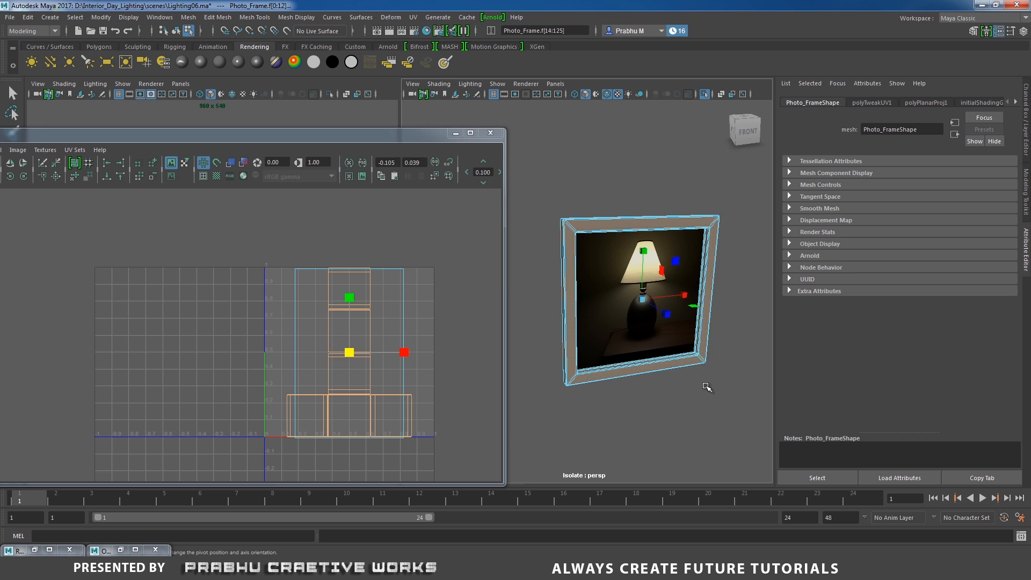
pyautogui.keyDown('alt'); pyautogui.moveTo(706, 386); pyautogui.dragTo(587, 340); pyautogui.keyUp('alt')
pyautogui.moveTo(570, 216); pyautogui.dragTo(564, 492, button='right')
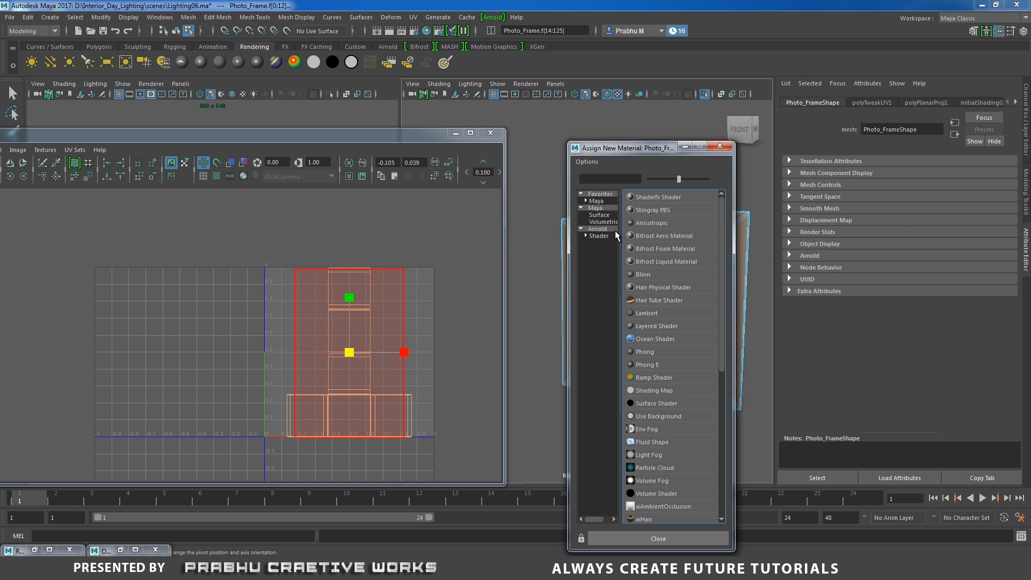
pyautogui.click(597, 229)
pyautogui.click(648, 260)
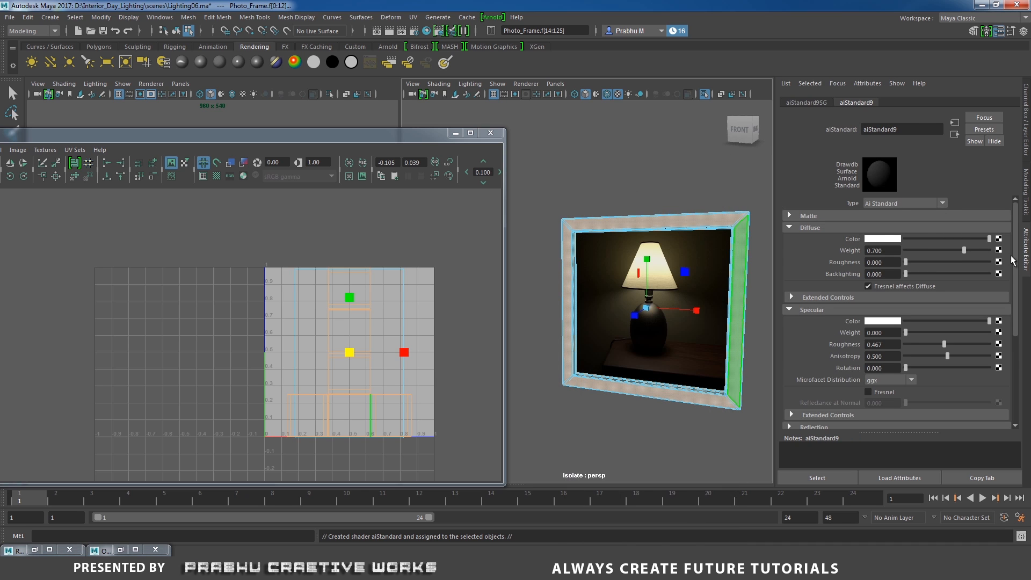
# Set the frame border material's diffuse color to dark brown (H 360, S 0.294, V 0.176) and select the photo frame in object mode
pyautogui.click(893, 237)
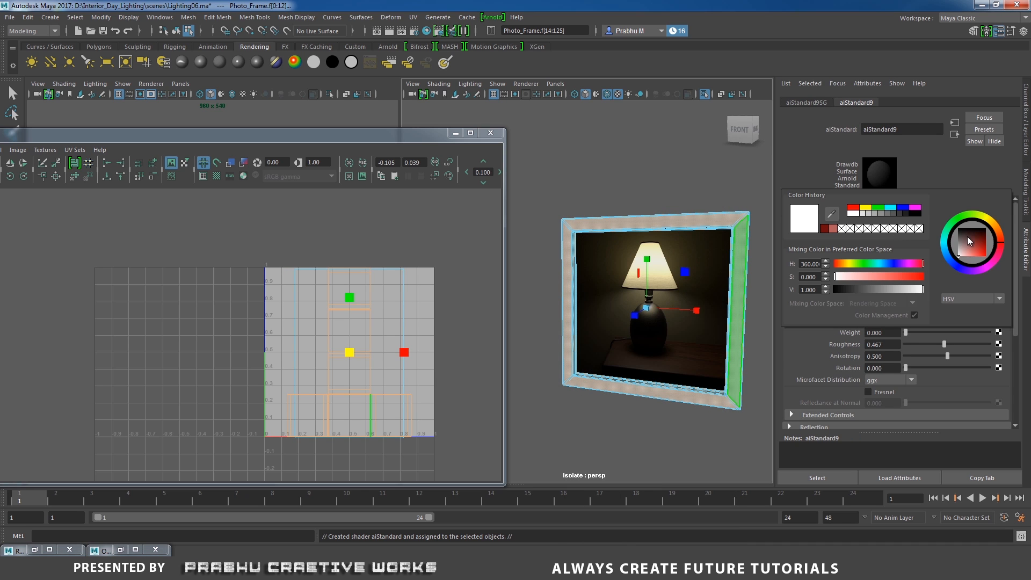
pyautogui.moveTo(967, 236)
pyautogui.mouseDown()
pyautogui.moveTo(987, 242)
pyautogui.moveTo(965, 233)
pyautogui.mouseUp()
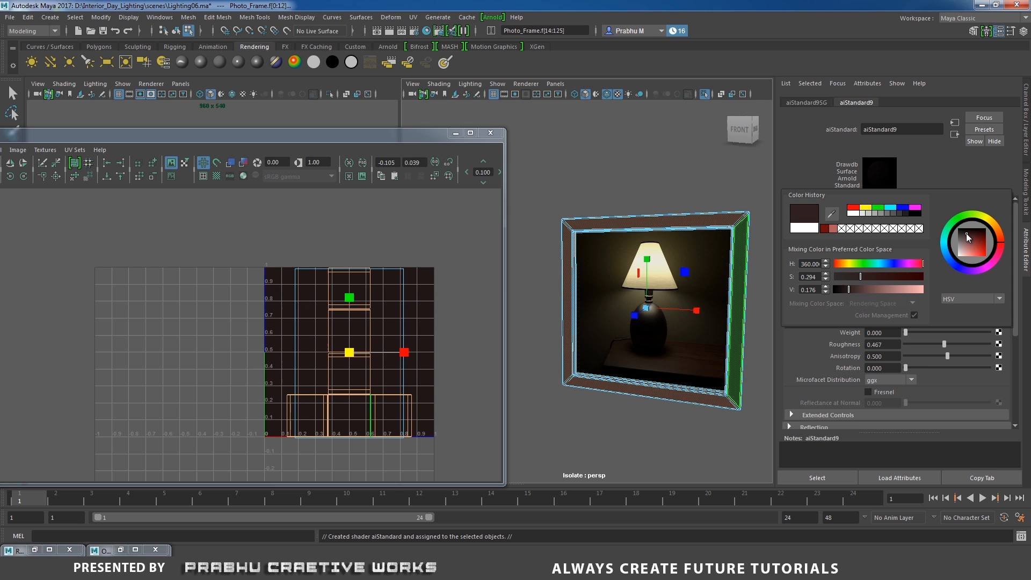
pyautogui.moveTo(677, 218); pyautogui.dragTo(728, 196, button='right')
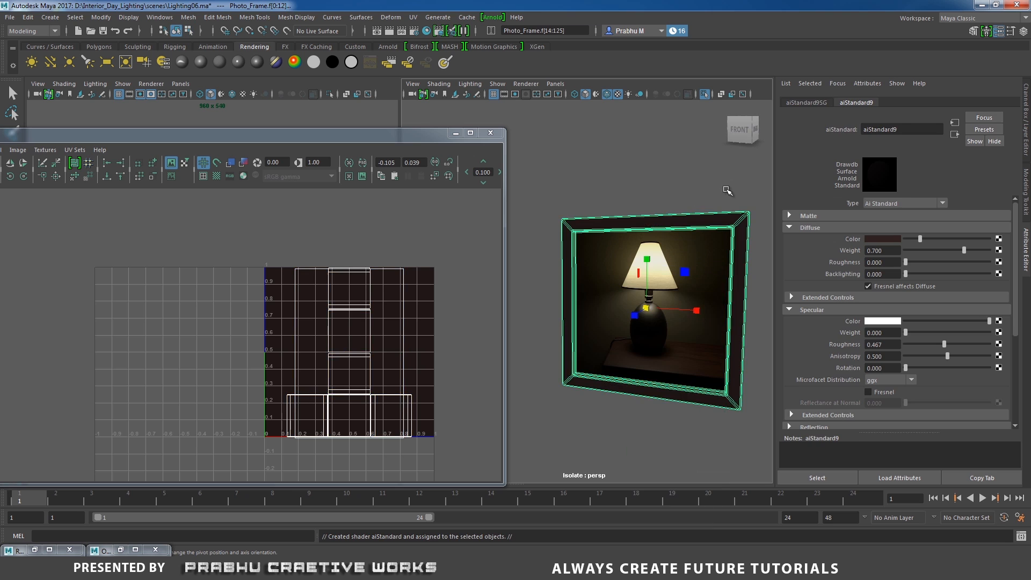
pyautogui.click(726, 194)
pyautogui.click(703, 241)
pyautogui.press('f')
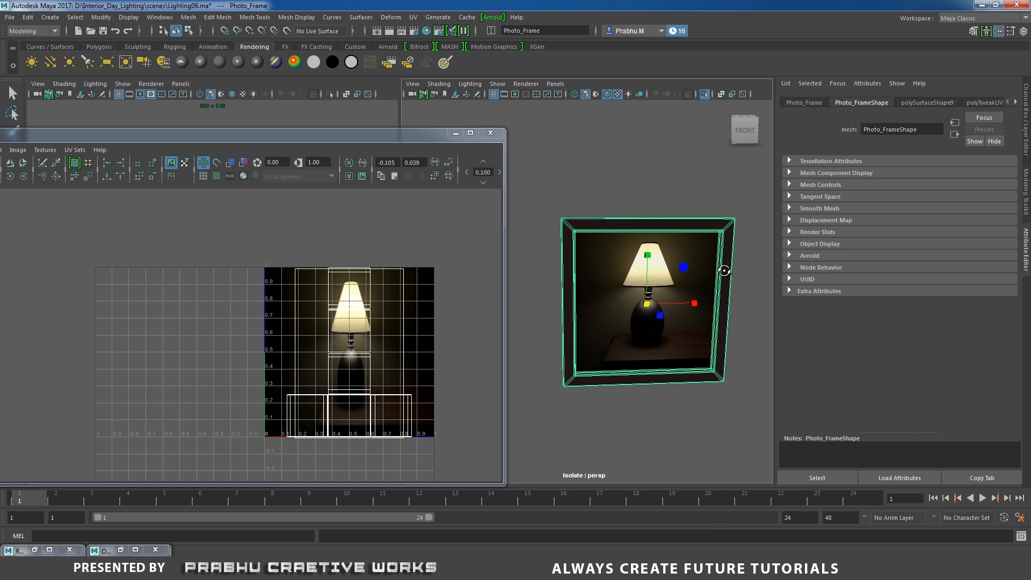
# Raise the specular weight of image_aiStandard8 to the maximum and lower its specular roughness to the minimum
pyautogui.moveTo(693, 272); pyautogui.dragTo(736, 244, button='right')
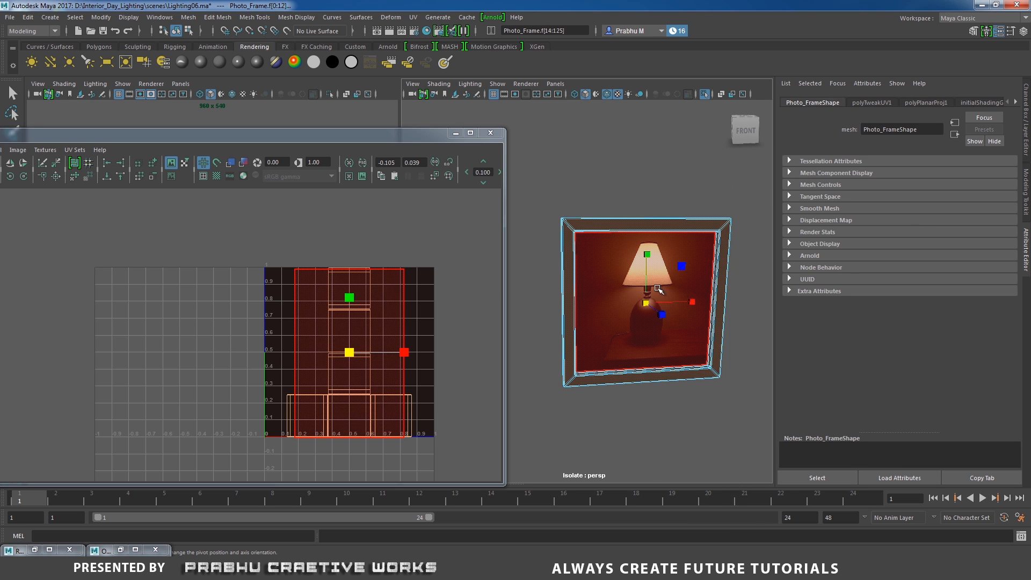
pyautogui.click(741, 192)
pyautogui.moveTo(679, 226); pyautogui.dragTo(722, 213, button='right')
pyautogui.click(1015, 102)
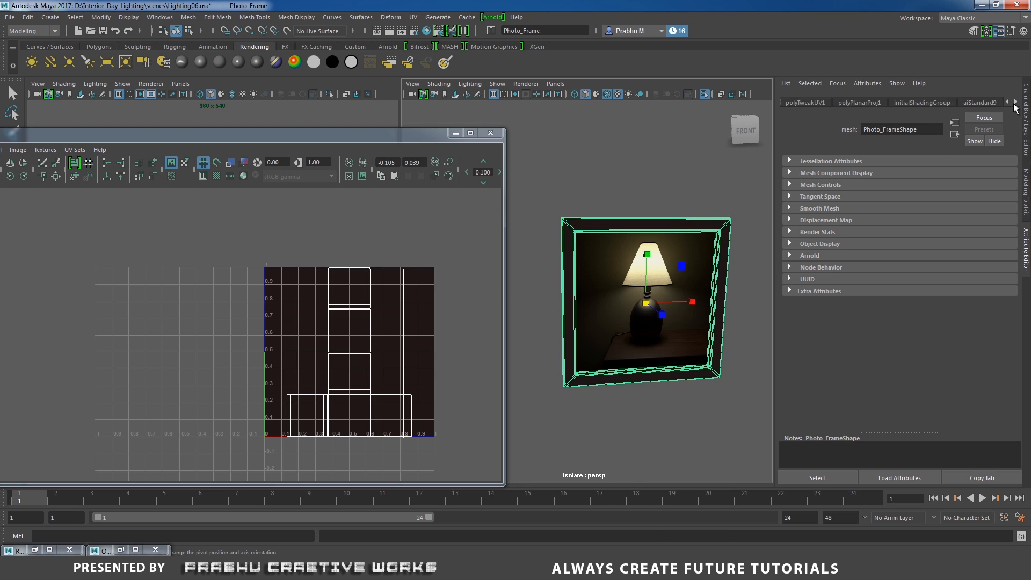
pyautogui.click(923, 103)
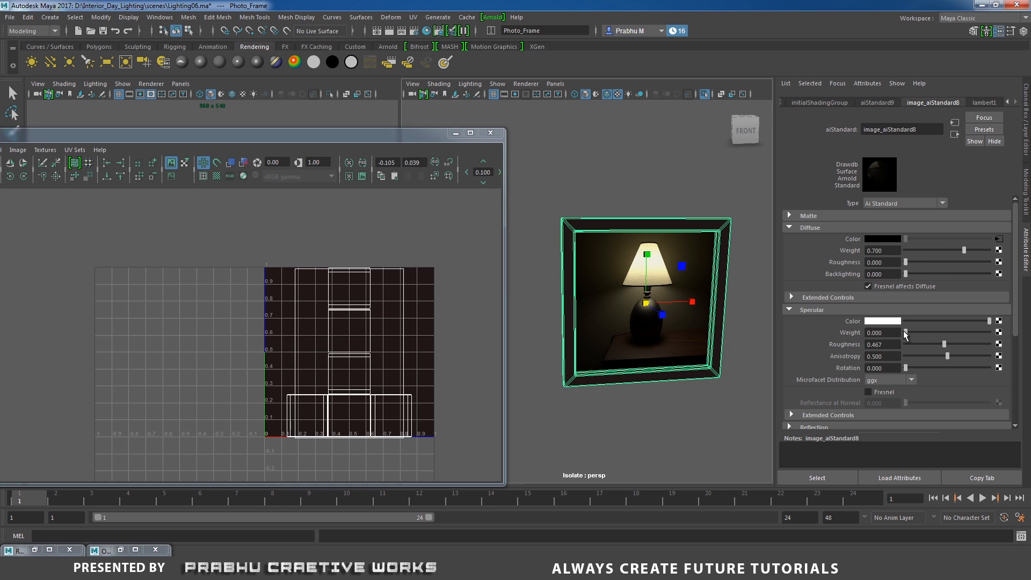
pyautogui.moveTo(906, 333); pyautogui.dragTo(1030, 337)
pyautogui.moveTo(942, 341); pyautogui.dragTo(837, 327)
# Set the specular weight of the frame border material aiStandard9 to 0.175 and clear the selection
pyautogui.click(870, 103)
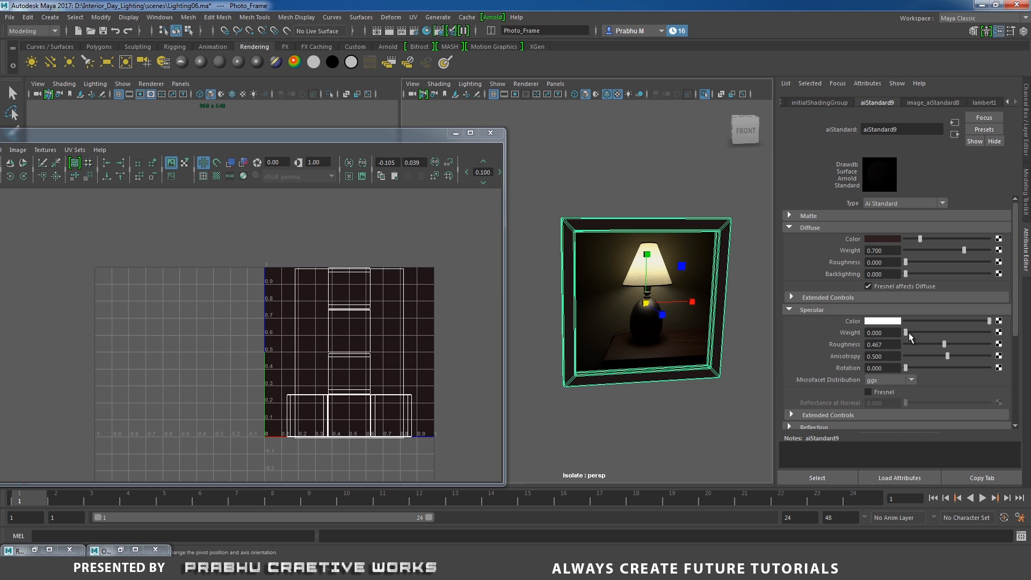
pyautogui.moveTo(908, 332); pyautogui.dragTo(918, 335)
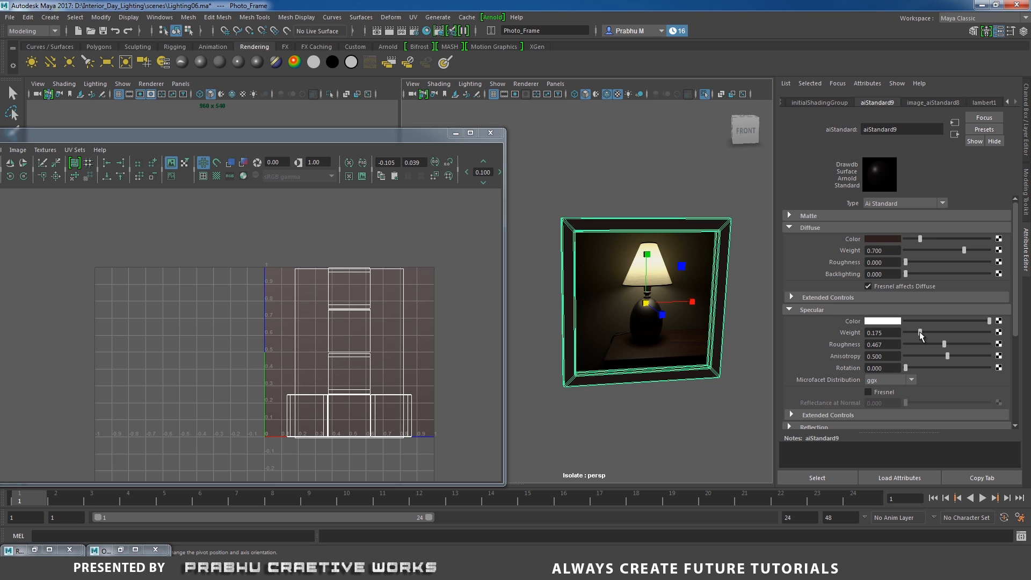
pyautogui.click(617, 178)
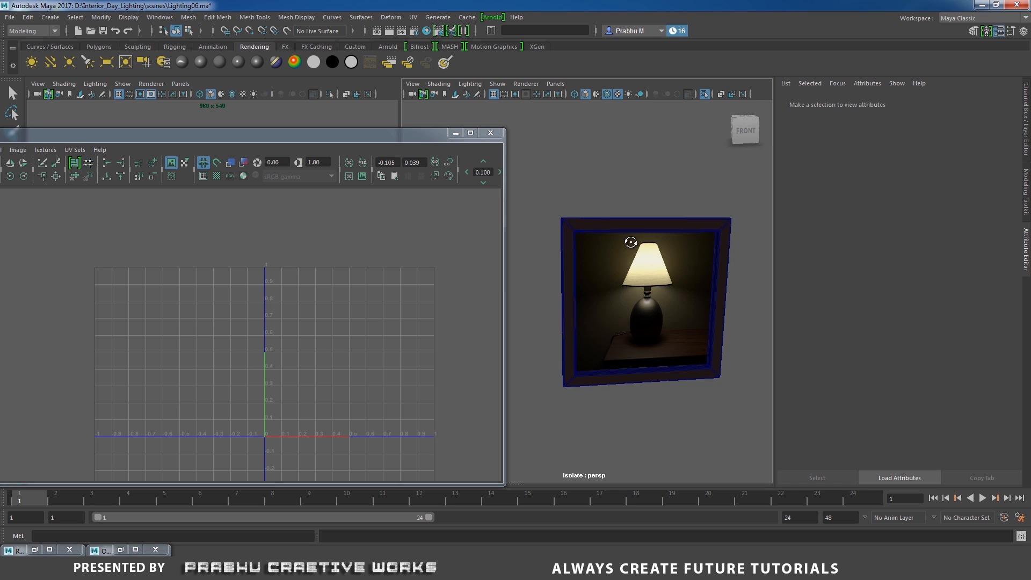
# Close the UV Editor, clear the selection and open the Arnold RenderView to render the scene
pyautogui.keyDown('alt'); pyautogui.moveTo(617, 182); pyautogui.dragTo(617, 223); pyautogui.keyUp('alt')
pyautogui.rightClick(607, 206)
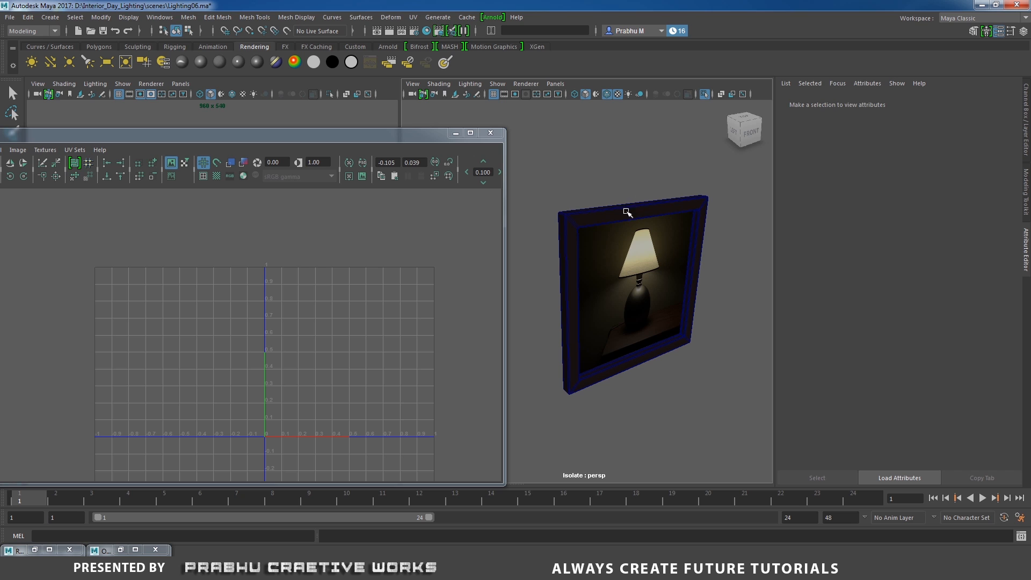
pyautogui.click(627, 213)
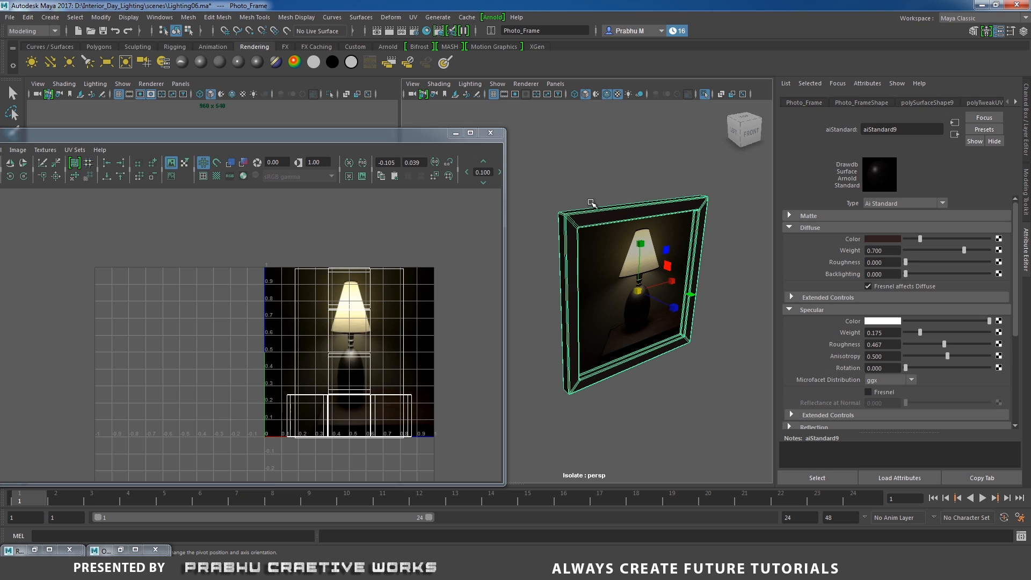
pyautogui.click(490, 132)
pyautogui.click(506, 146)
pyautogui.click(492, 16)
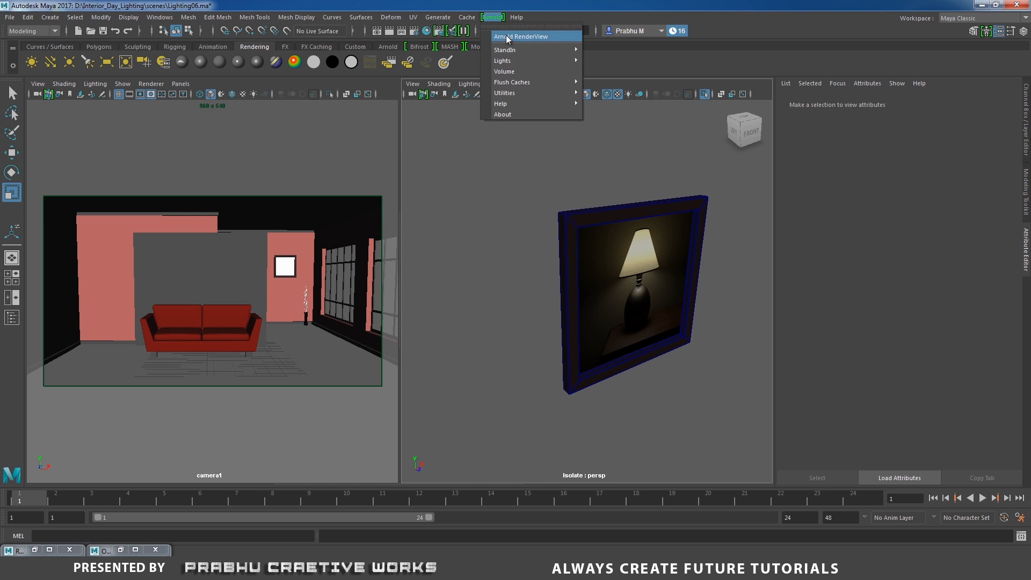
pyautogui.click(506, 36)
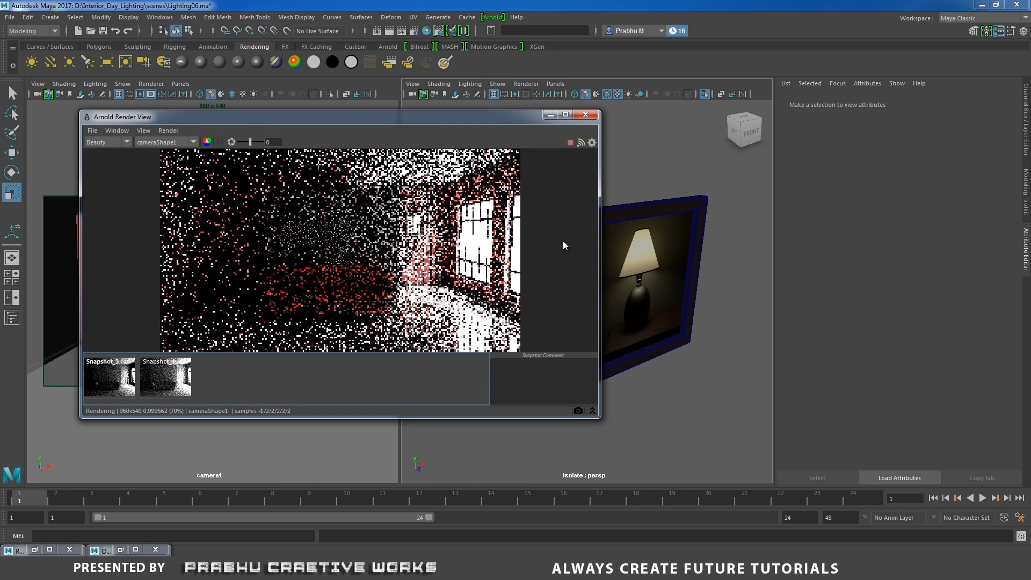
# Select the photo frame and set the specular weight of its image material image_aiStandard8 to 0.01
pyautogui.click(671, 322)
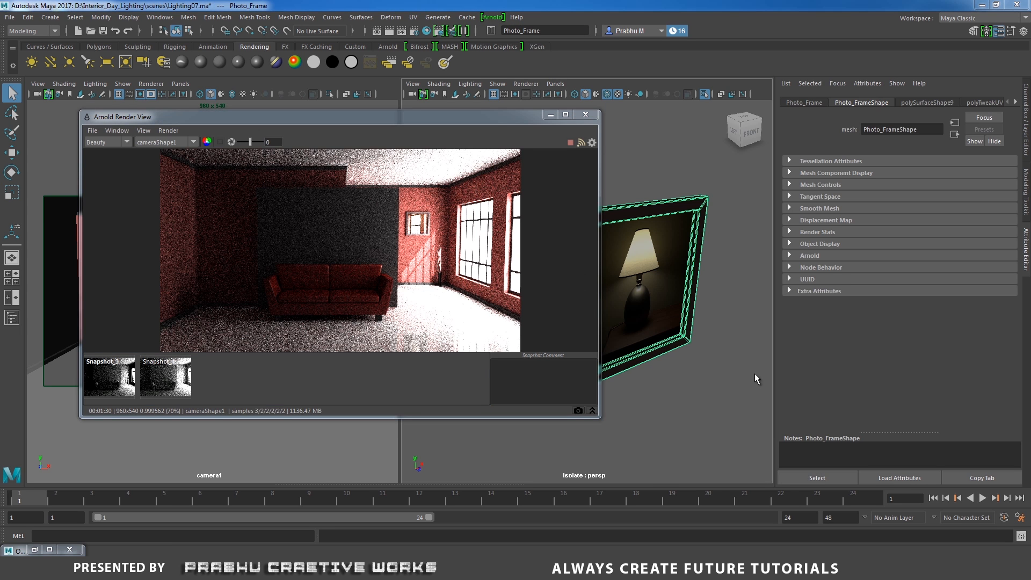
pyautogui.scroll(5, 428, 223)
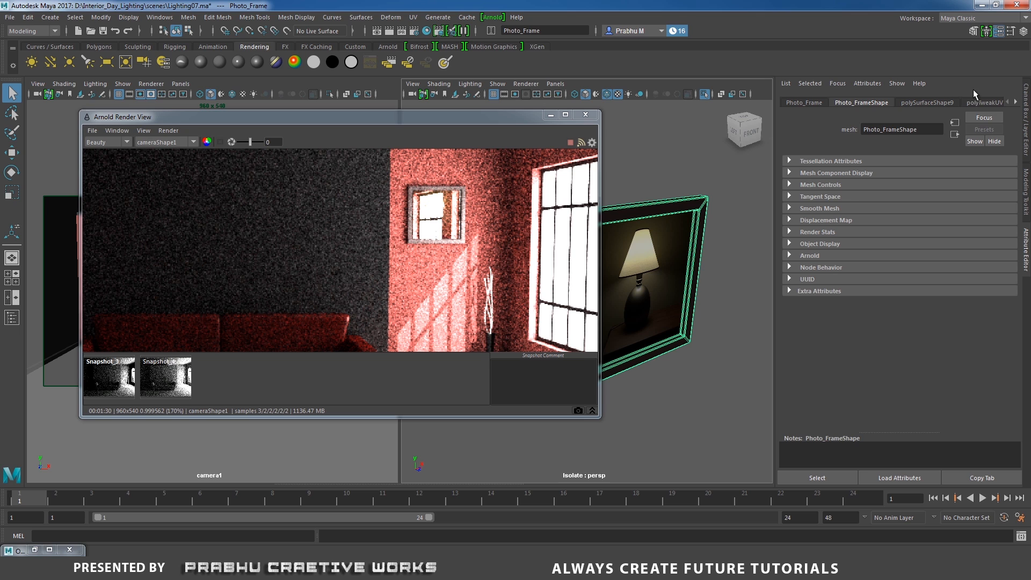
pyautogui.click(1015, 102)
pyautogui.click(1015, 104)
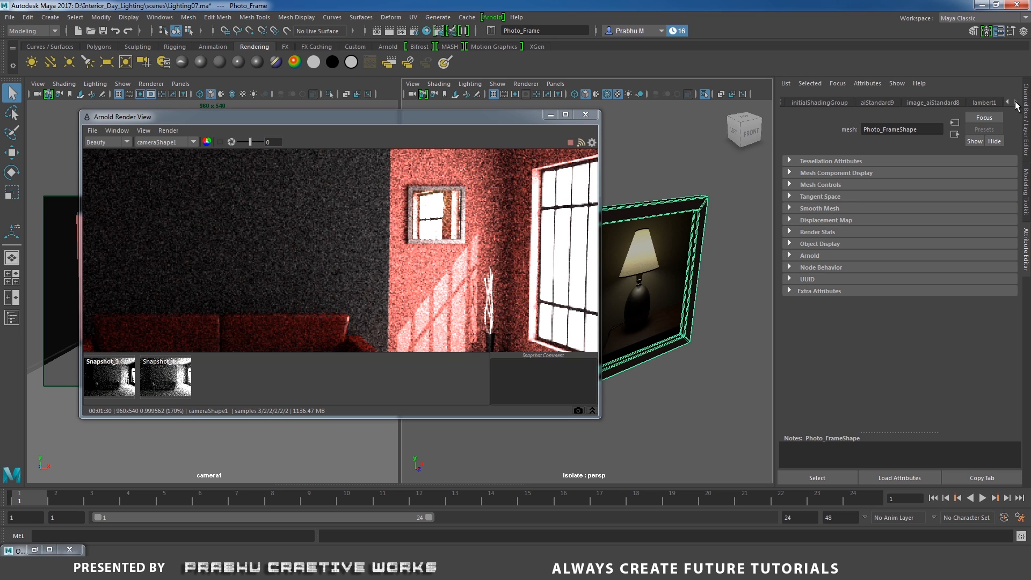
pyautogui.click(946, 105)
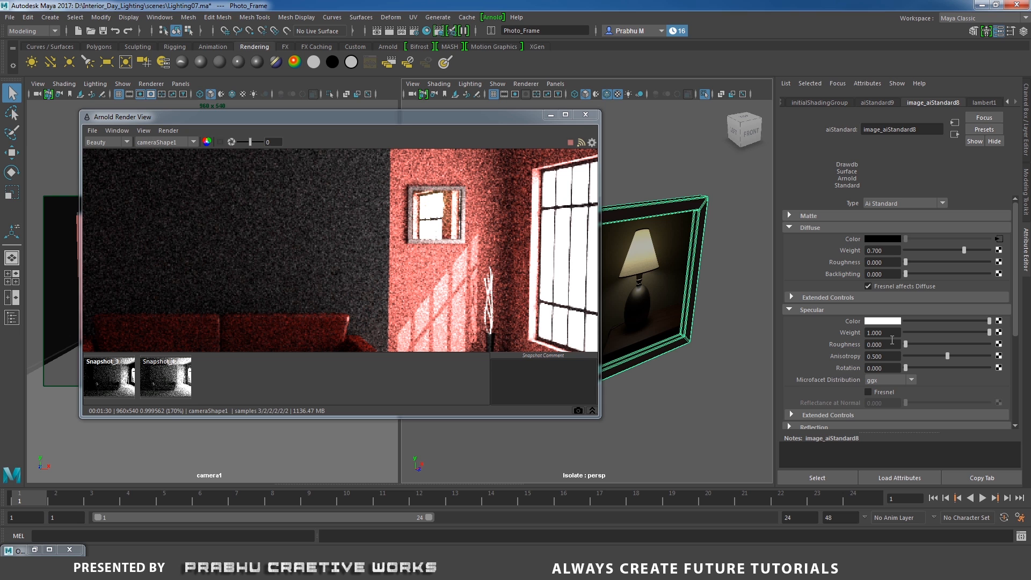
pyautogui.moveTo(886, 334); pyautogui.dragTo(814, 322)
pyautogui.write('0.01')
pyautogui.press('Return')
# Check the photo frame, sofa and walls in the updated render, and limit rendering to a crop region around one sofa arm
pyautogui.keyDown('alt'); pyautogui.moveTo(478, 269); pyautogui.dragTo(258, 239, button='right'); pyautogui.keyUp('alt')
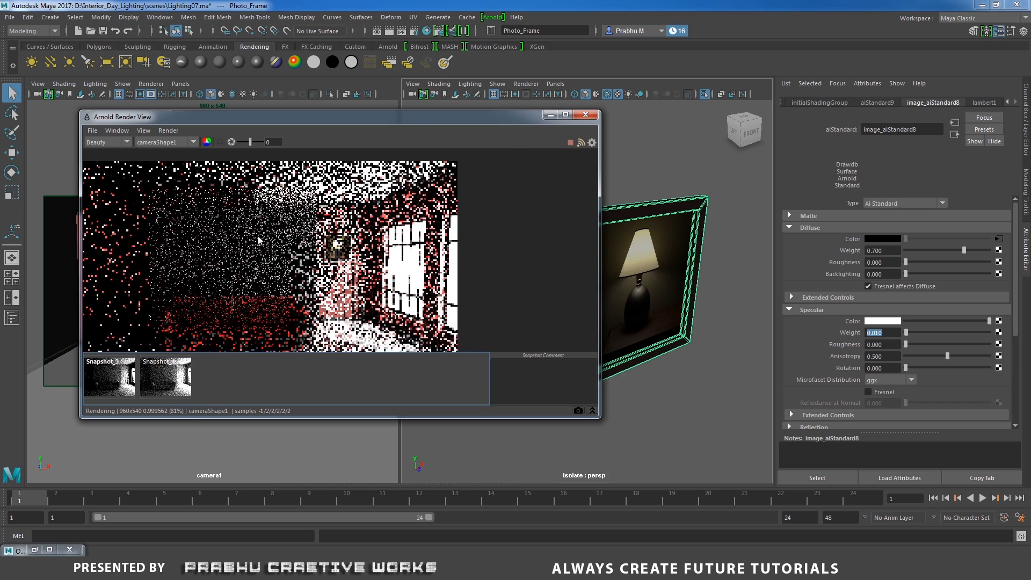
pyautogui.keyDown('alt'); pyautogui.moveTo(390, 250); pyautogui.dragTo(474, 241, button='middle'); pyautogui.keyUp('alt')
pyautogui.keyDown('alt'); pyautogui.moveTo(473, 242); pyautogui.dragTo(394, 235, button='right'); pyautogui.keyUp('alt')
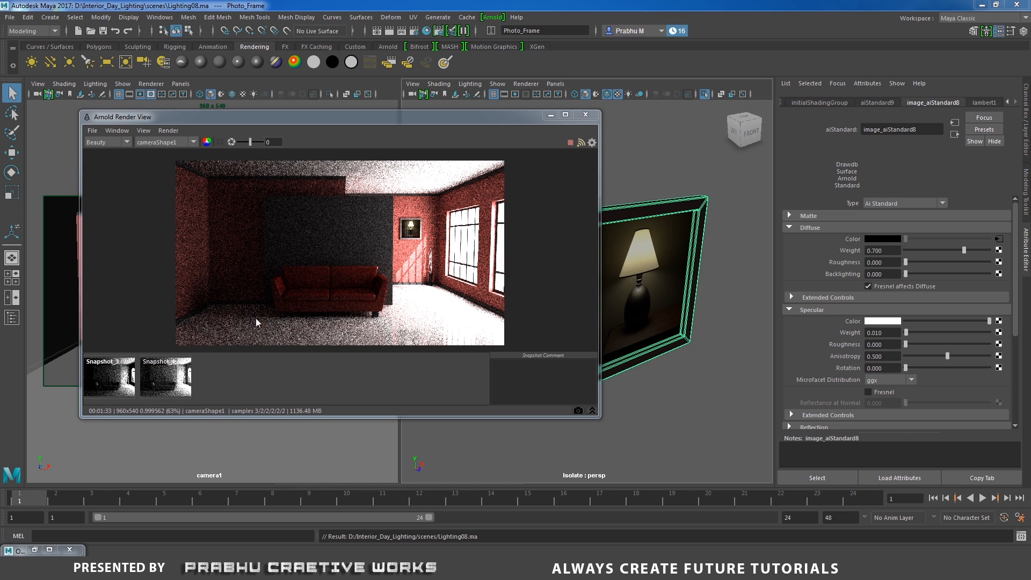
pyautogui.keyDown('alt'); pyautogui.moveTo(254, 286); pyautogui.dragTo(494, 330, button='right'); pyautogui.keyUp('alt')
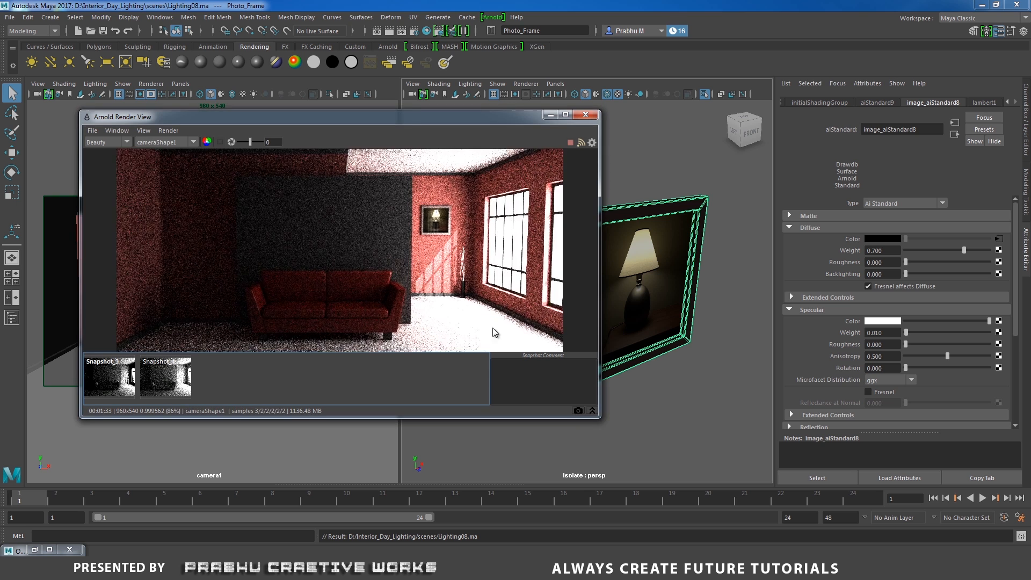
pyautogui.keyDown('alt'); pyautogui.moveTo(355, 284); pyautogui.dragTo(469, 224, button='middle'); pyautogui.keyUp('alt')
pyautogui.keyDown('alt'); pyautogui.moveTo(328, 215); pyautogui.dragTo(459, 196, button='right'); pyautogui.keyUp('alt')
pyautogui.keyDown('alt'); pyautogui.moveTo(430, 198); pyautogui.dragTo(428, 225, button='middle'); pyautogui.keyUp('alt')
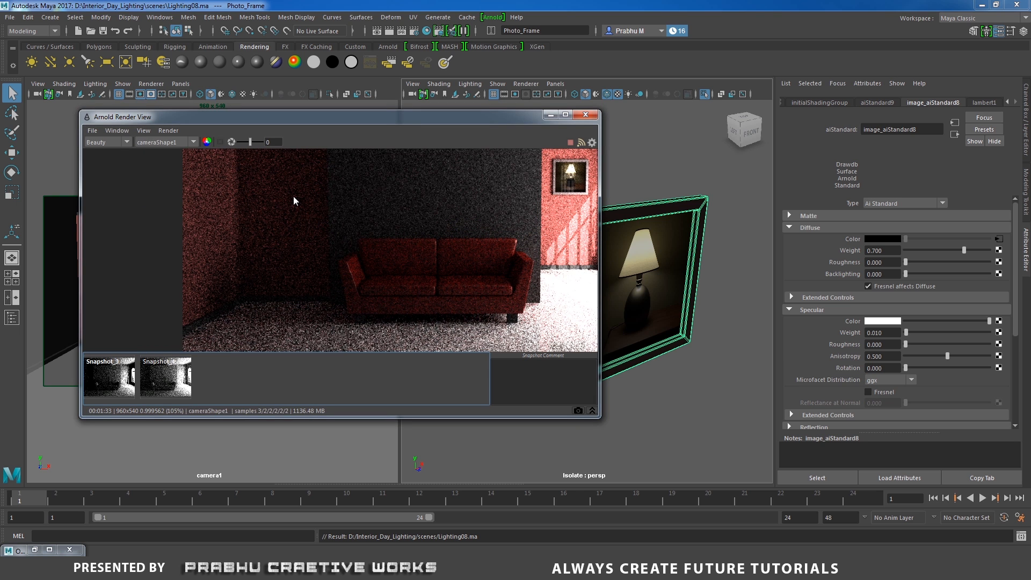
pyautogui.moveTo(293, 196); pyautogui.dragTo(403, 300)
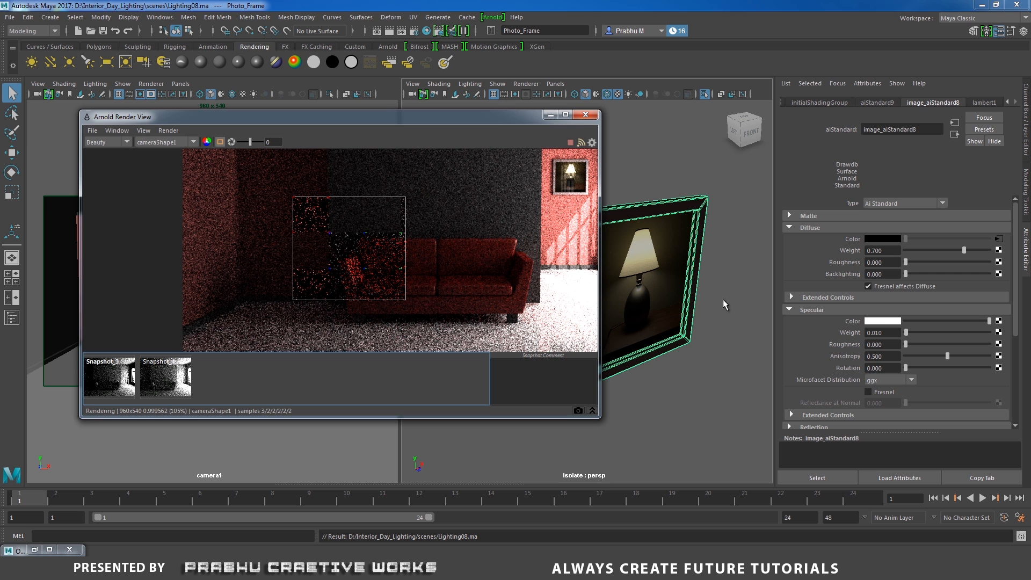
# Select directionalLight1 in the Outliner and set its Arnold samples to 6
pyautogui.keyDown('alt'); pyautogui.moveTo(743, 307); pyautogui.dragTo(664, 321, button='right'); pyautogui.keyUp('alt')
pyautogui.moveTo(664, 321)
pyautogui.keyDown('alt'); pyautogui.mouseDown()
pyautogui.moveTo(662, 278)
pyautogui.moveTo(660, 317)
pyautogui.mouseUp(); pyautogui.keyUp('alt')
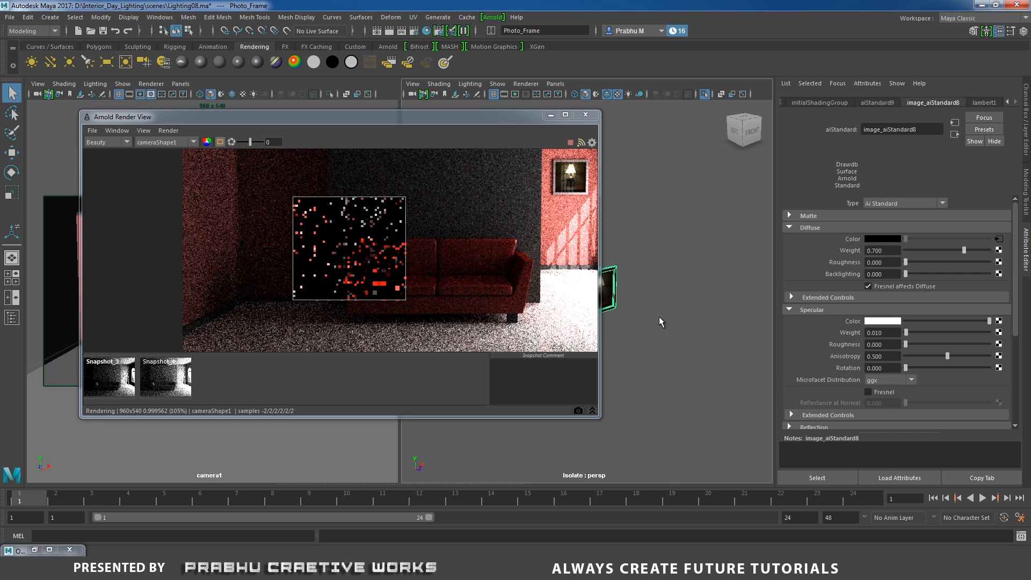
pyautogui.click(34, 549)
pyautogui.click(132, 357)
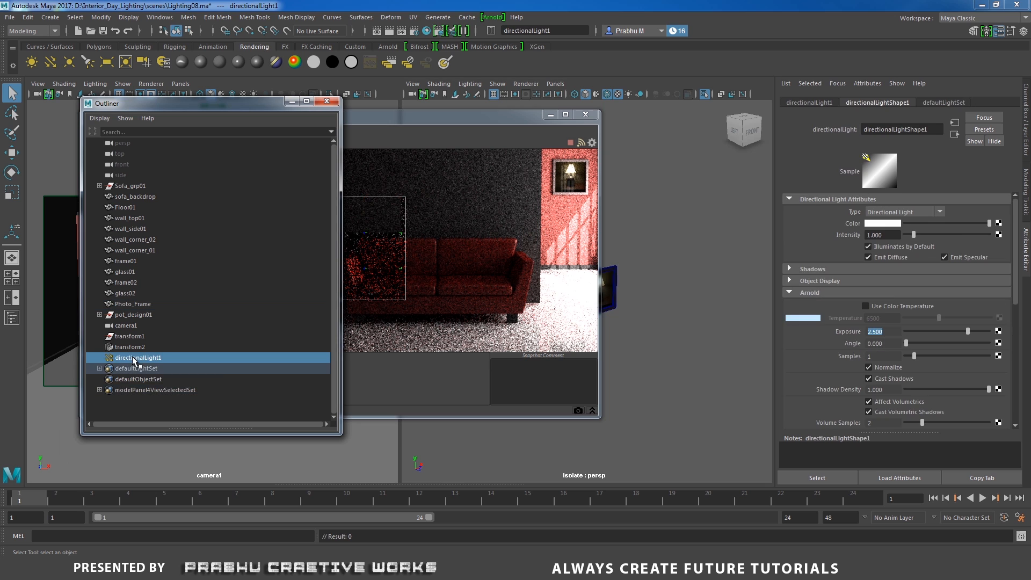
pyautogui.doubleClick(894, 356)
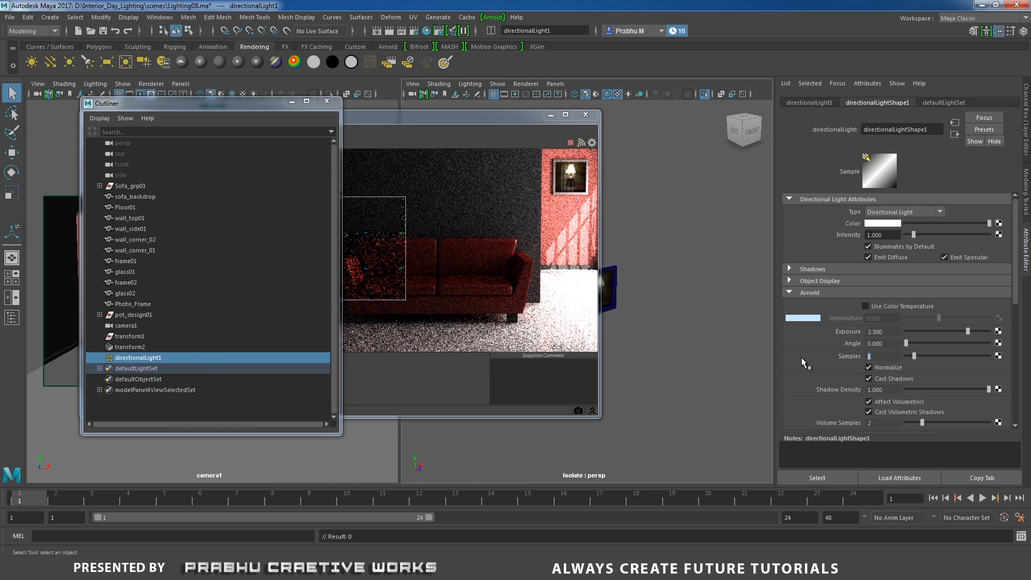
pyautogui.write('6')
pyautogui.press('Return')
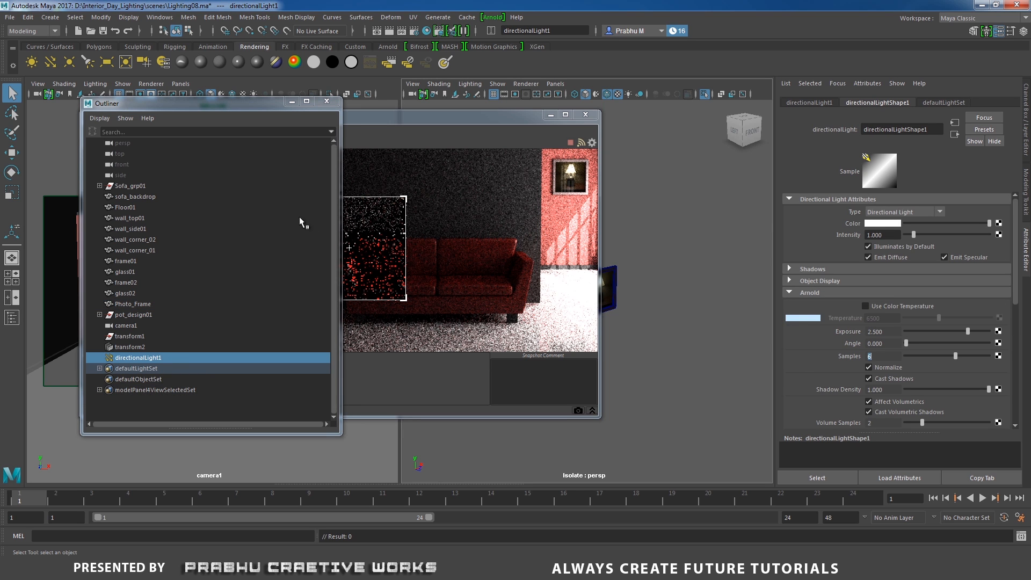
pyautogui.click(292, 102)
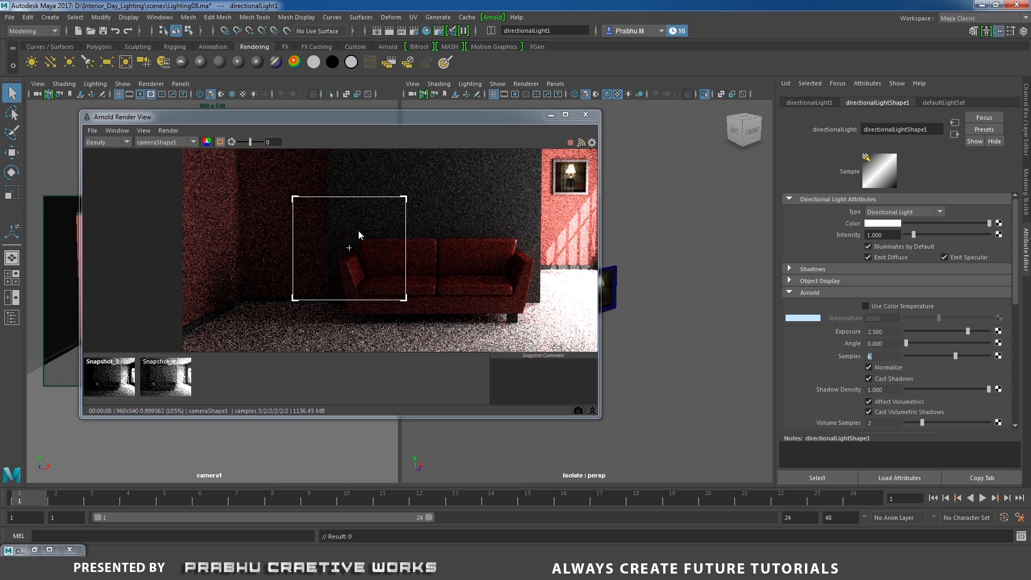
# Set the Arnold render sampling to 10 for Diffuse and 5 for Glossy
pyautogui.keyDown('alt'); pyautogui.moveTo(452, 222); pyautogui.dragTo(459, 268, button='right'); pyautogui.keyUp('alt')
pyautogui.keyDown('alt'); pyautogui.moveTo(401, 242); pyautogui.dragTo(411, 253, button='middle'); pyautogui.keyUp('alt')
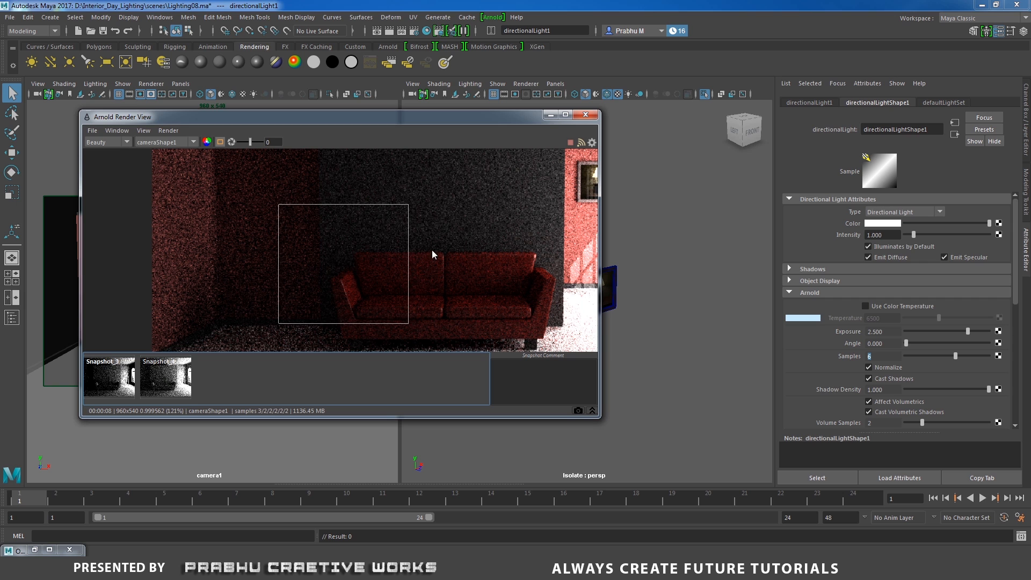
pyautogui.click(415, 31)
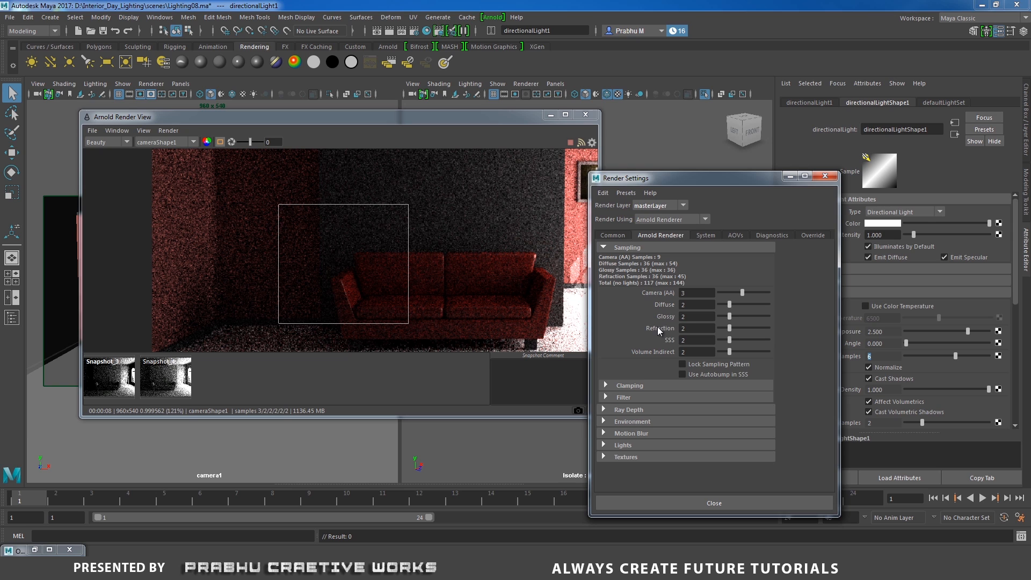
pyautogui.click(691, 304)
pyautogui.write('10')
pyautogui.press('Return')
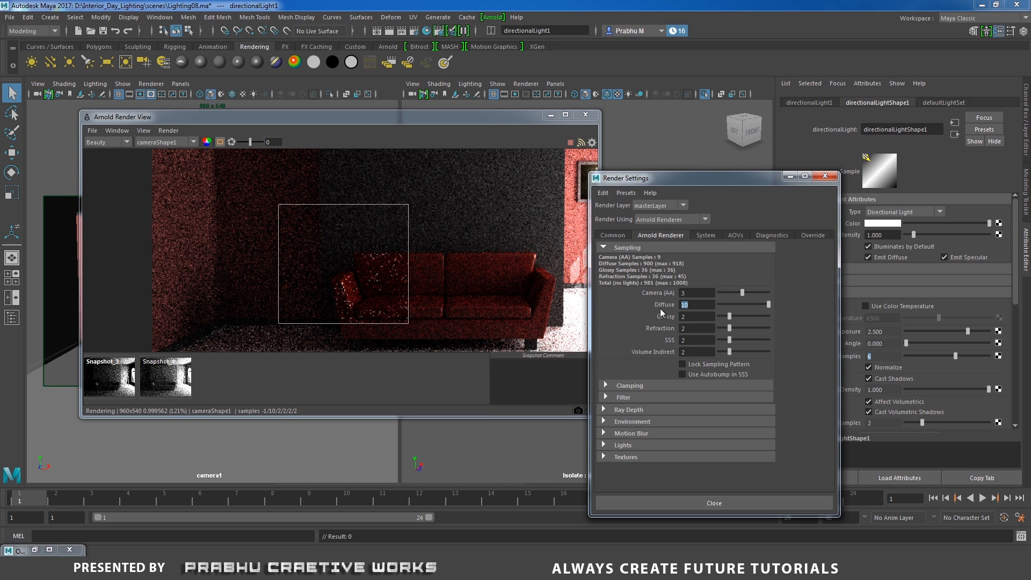
pyautogui.click(691, 316)
pyautogui.write('5')
pyautogui.press('Return')
# Raise the Camera (AA) samples to 4 in the Arnold render settings and check the cropped render
pyautogui.click(694, 293)
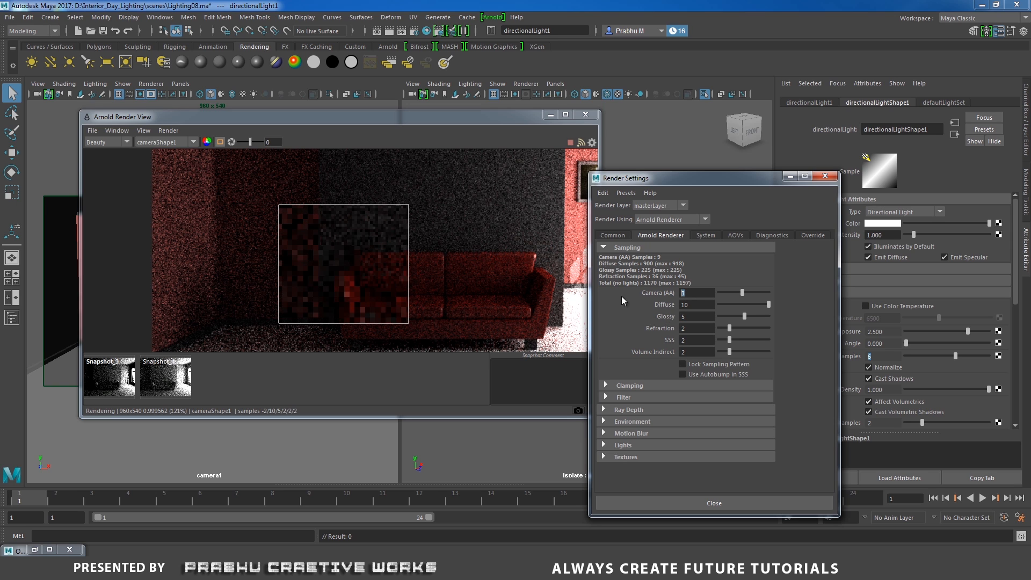
pyautogui.write('4')
pyautogui.press('Return')
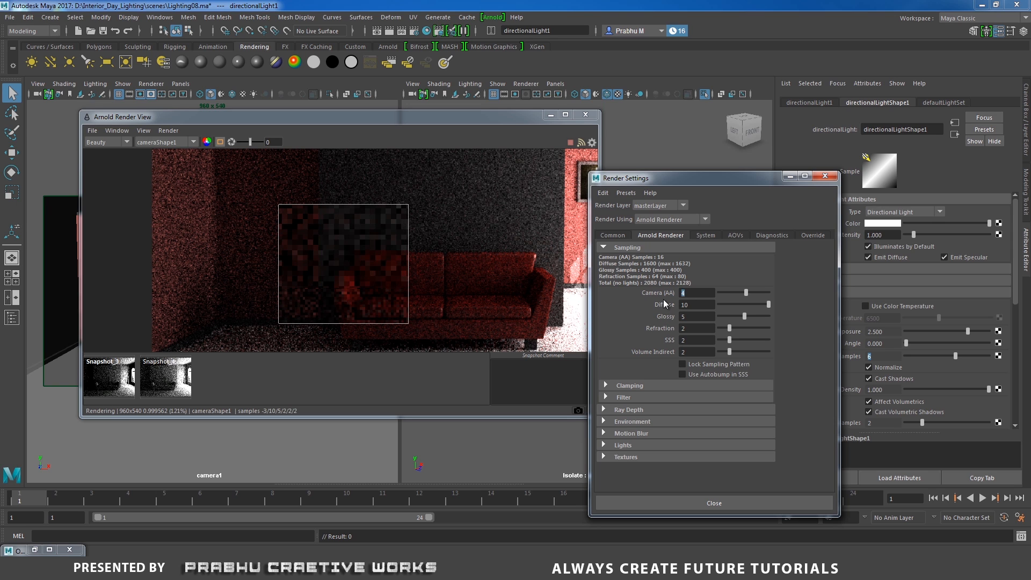
pyautogui.click(700, 304)
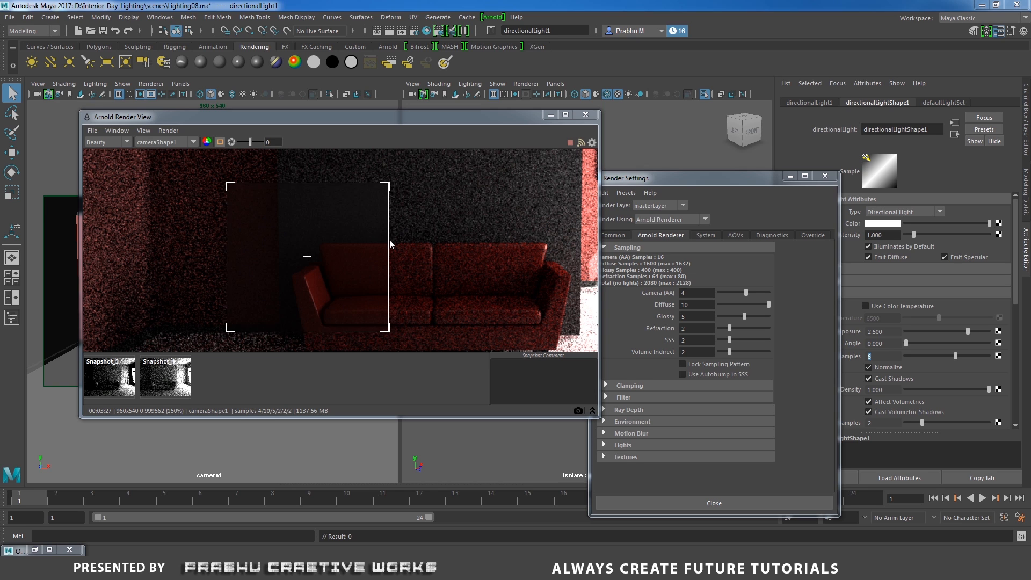
pyautogui.moveTo(689, 293); pyautogui.dragTo(627, 310)
pyautogui.moveTo(689, 317); pyautogui.dragTo(666, 316)
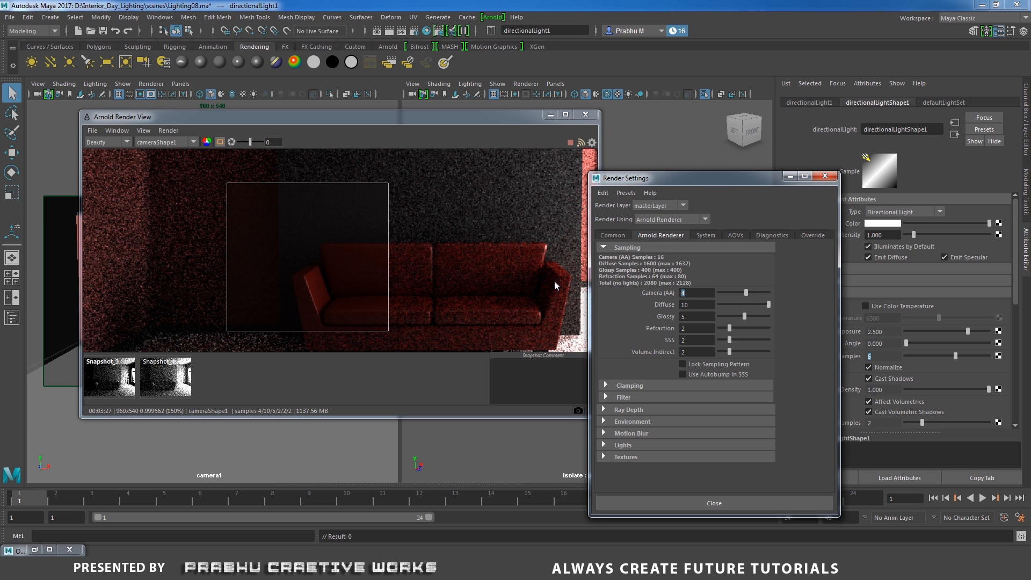
# Turn off the crop region so the Arnold render covers the whole camera view
pyautogui.click(533, 292)
pyautogui.scroll(-5, 212, 226)
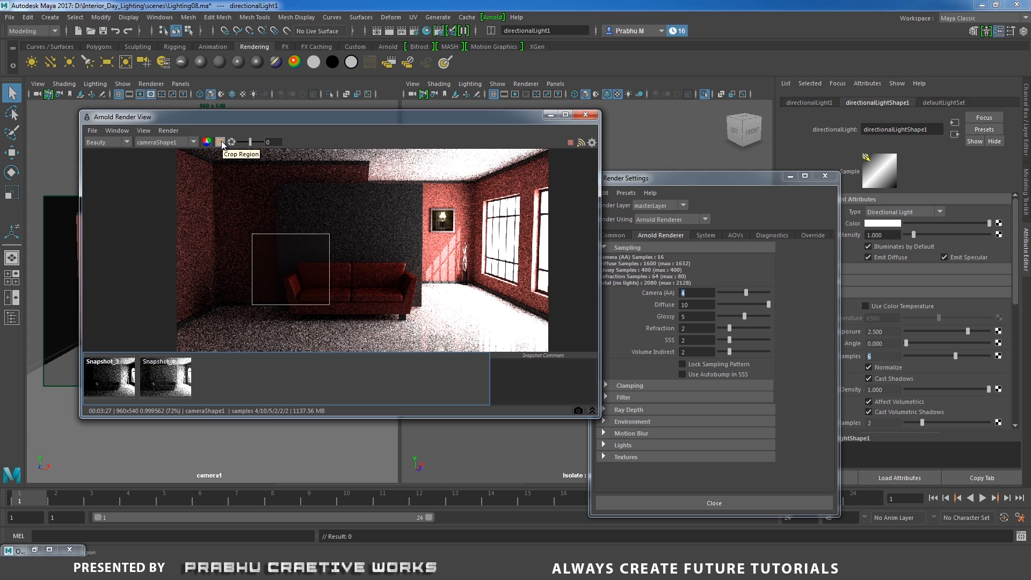
pyautogui.click(221, 141)
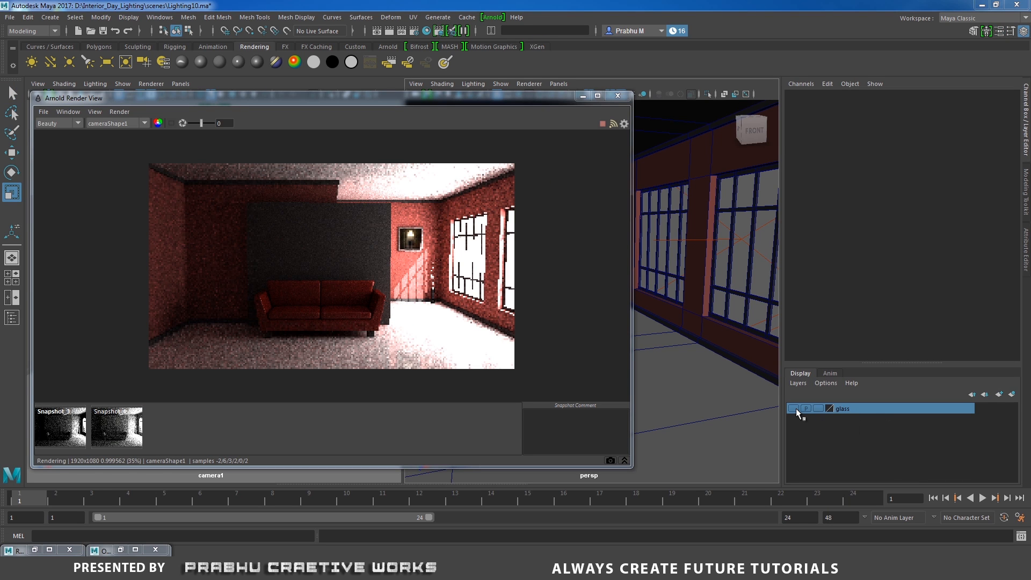
# Make the glass display layer visible in the scene
pyautogui.click(1026, 129)
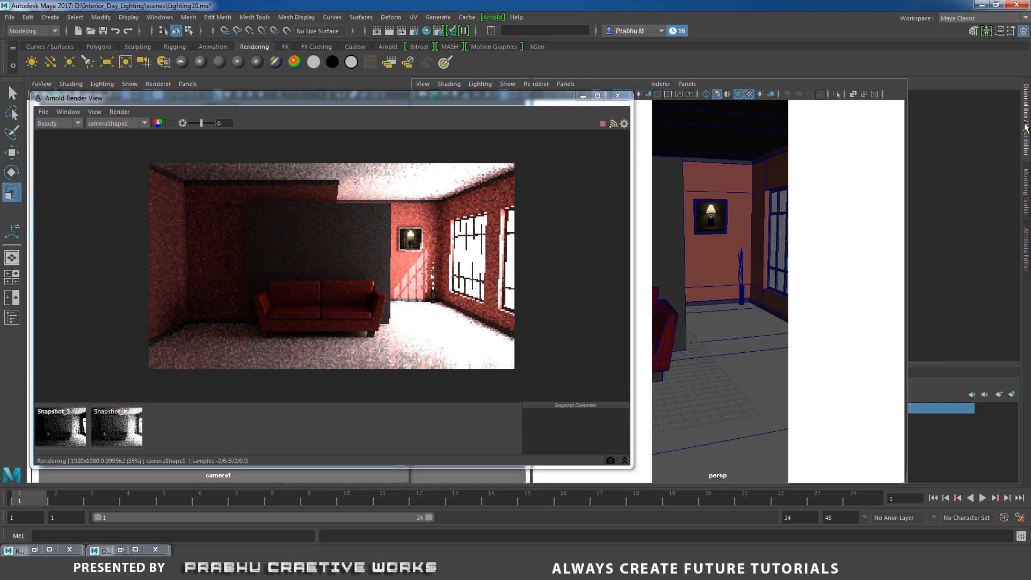
pyautogui.click(1026, 135)
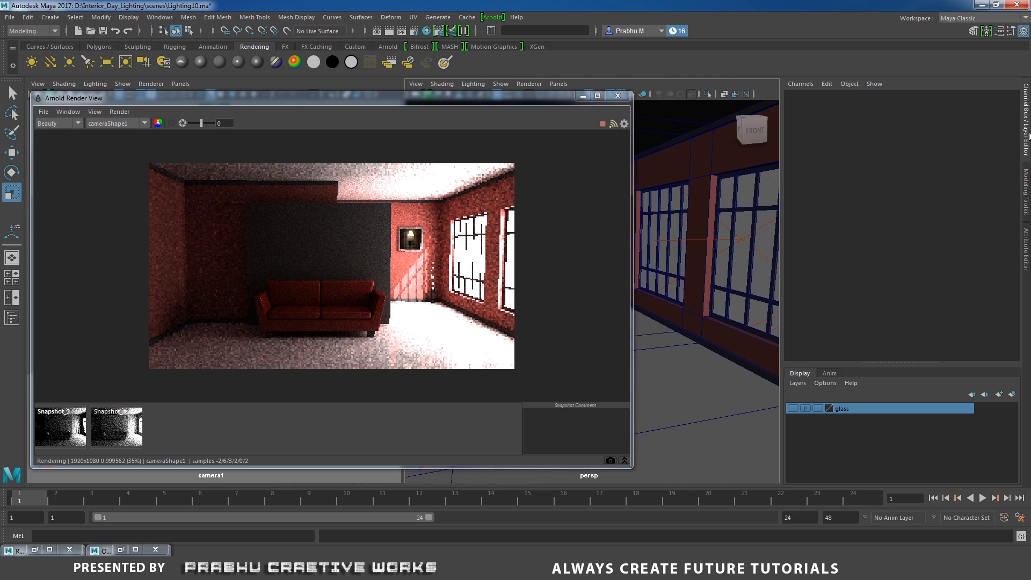
pyautogui.click(794, 408)
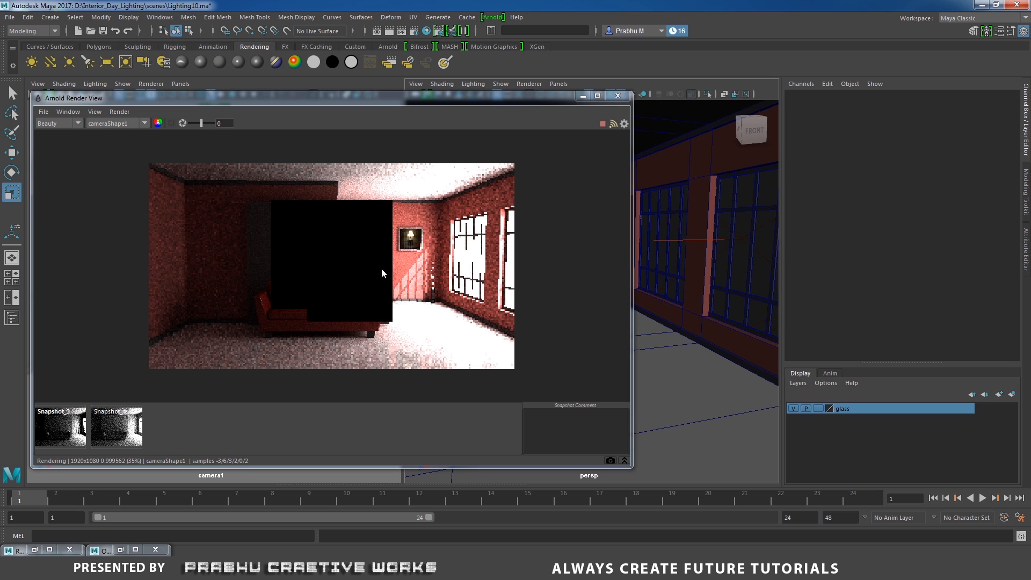
# Assign a new aiStandard material to both window glass objects, glass01 and glass02
pyautogui.click(671, 227)
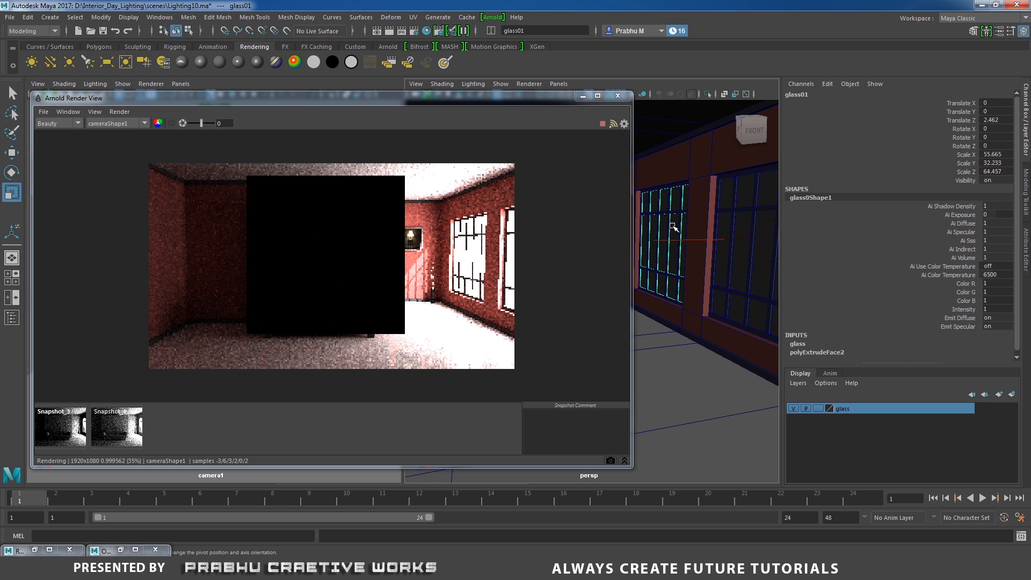
pyautogui.keyDown('shift'); pyautogui.click(739, 264); pyautogui.keyUp('shift')
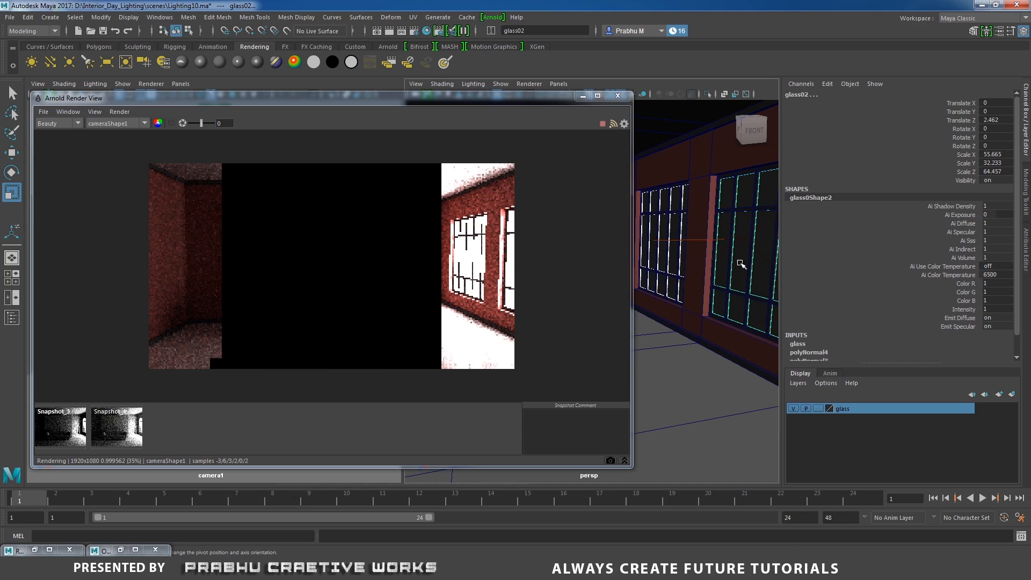
pyautogui.moveTo(739, 263); pyautogui.dragTo(734, 535, button='right')
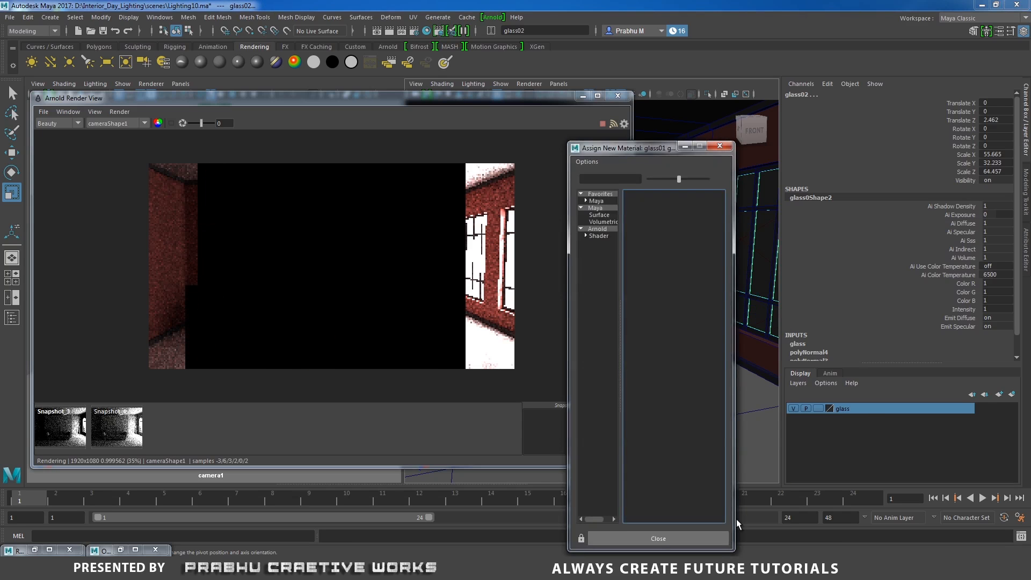
pyautogui.click(597, 236)
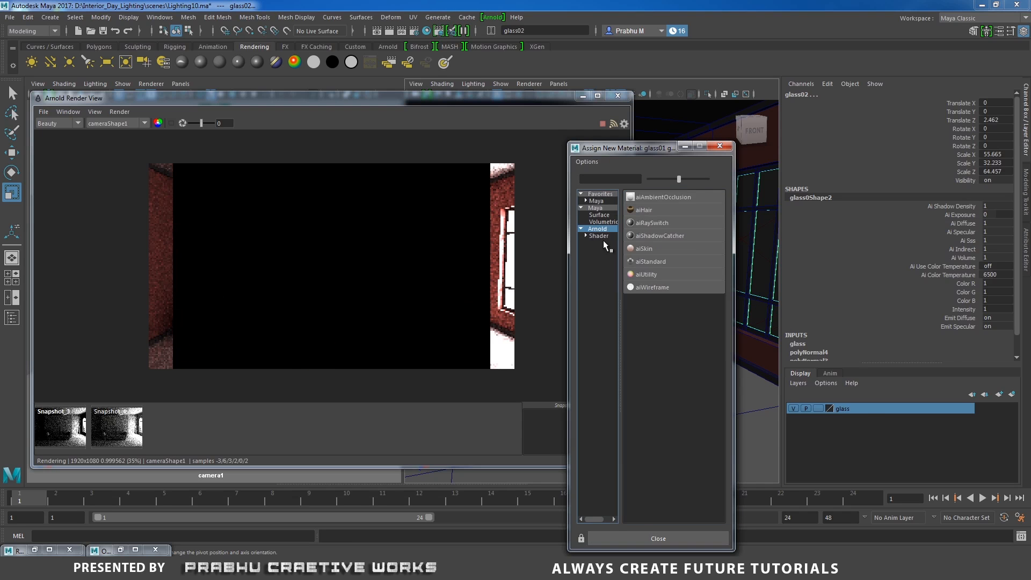
pyautogui.click(653, 262)
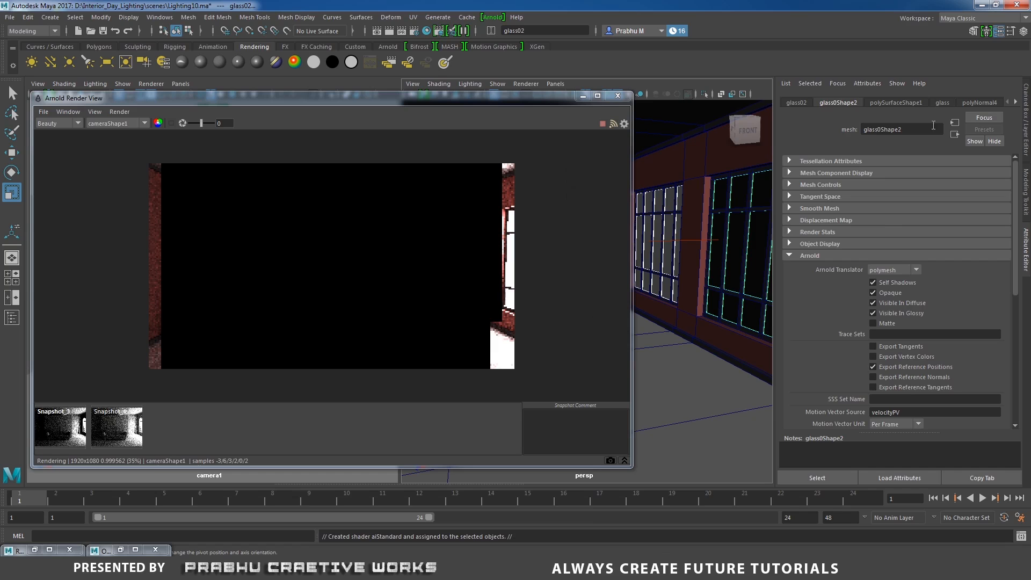
# Rename the new window glass material to glass_aiStandard11
pyautogui.click(1016, 103)
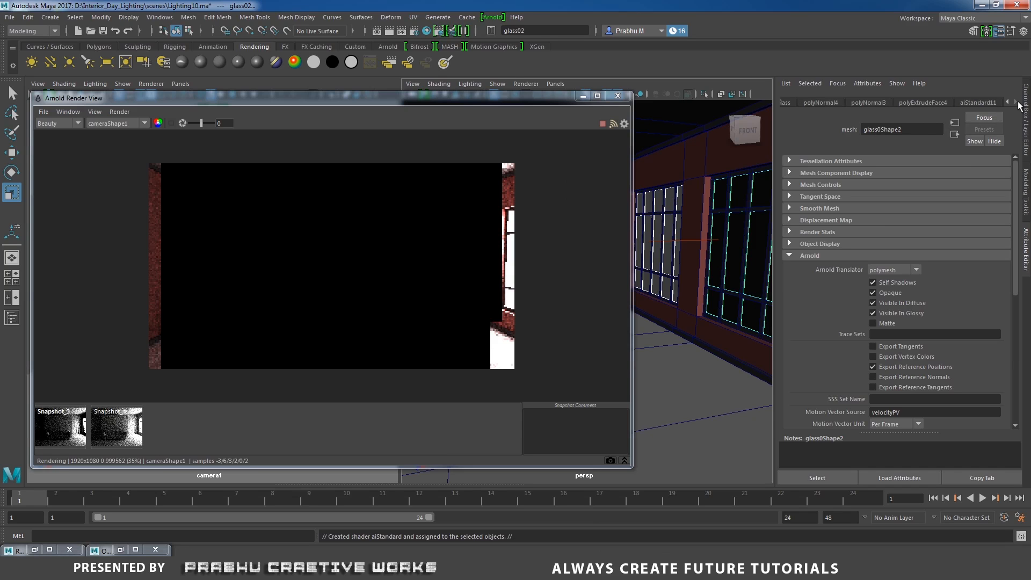
pyautogui.click(987, 102)
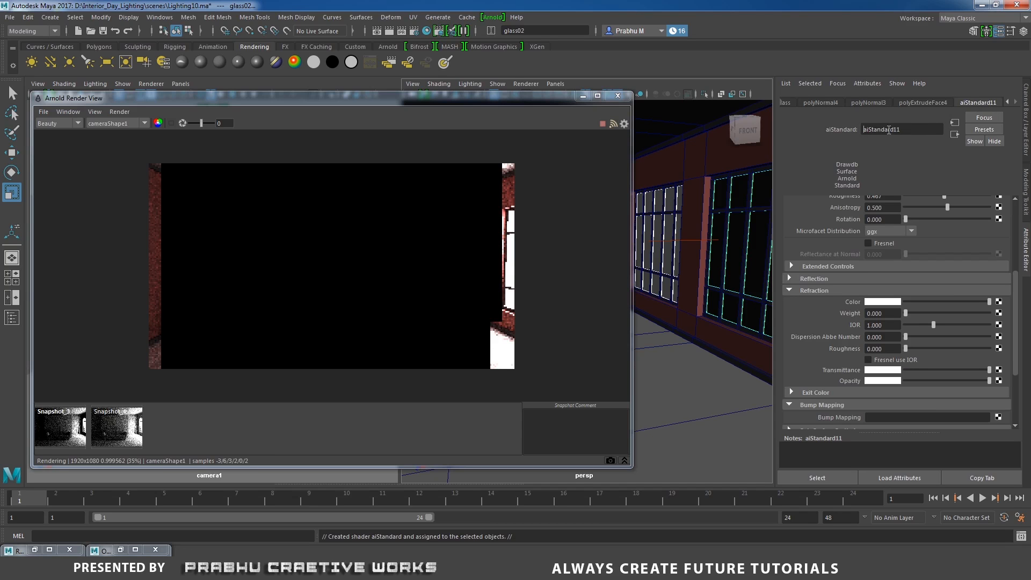
pyautogui.write('glass_')
pyautogui.press('Return')
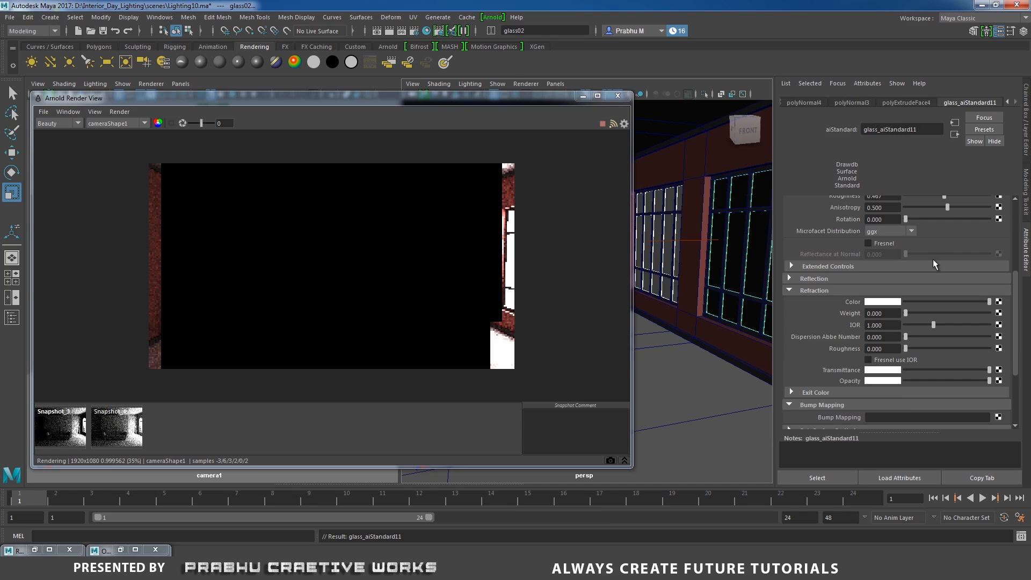
pyautogui.scroll(5, 939, 247)
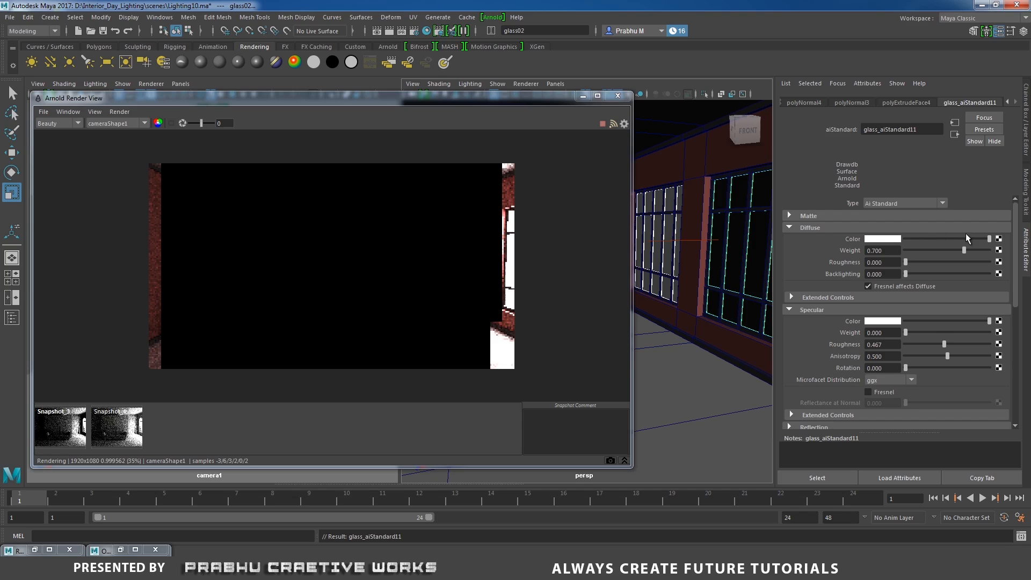
# Set the glass material's diffuse color to black and diffuse weight to 0, with specular weight 1 and specular roughness 0
pyautogui.moveTo(984, 239); pyautogui.dragTo(891, 238)
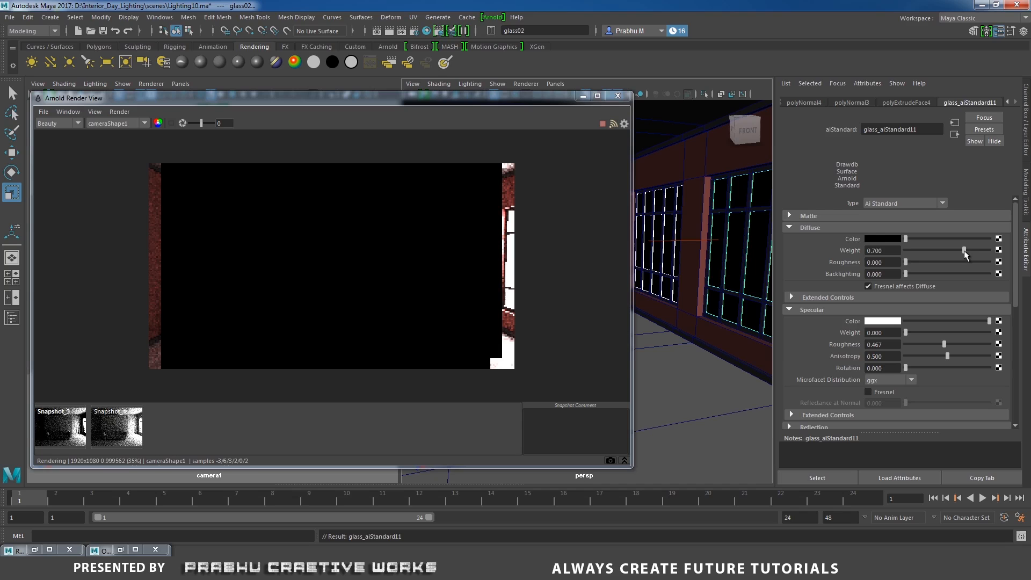
pyautogui.moveTo(964, 250); pyautogui.dragTo(824, 254)
pyautogui.scroll(-2, 1010, 320)
pyautogui.moveTo(906, 286); pyautogui.dragTo(848, 300)
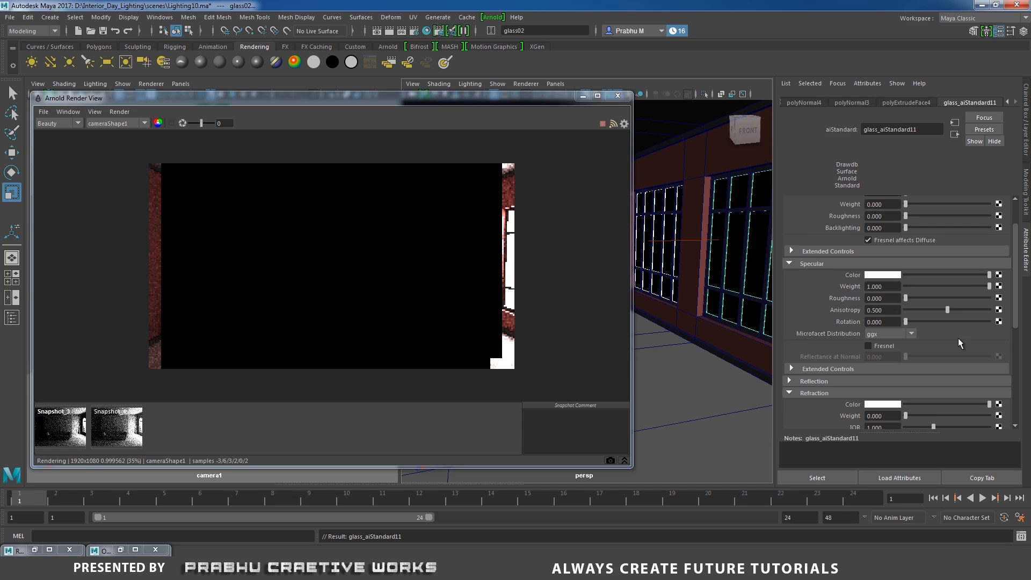
# Set the glass material's refraction weight to 1 and its IOR to 1.5
pyautogui.scroll(-5, 1018, 303)
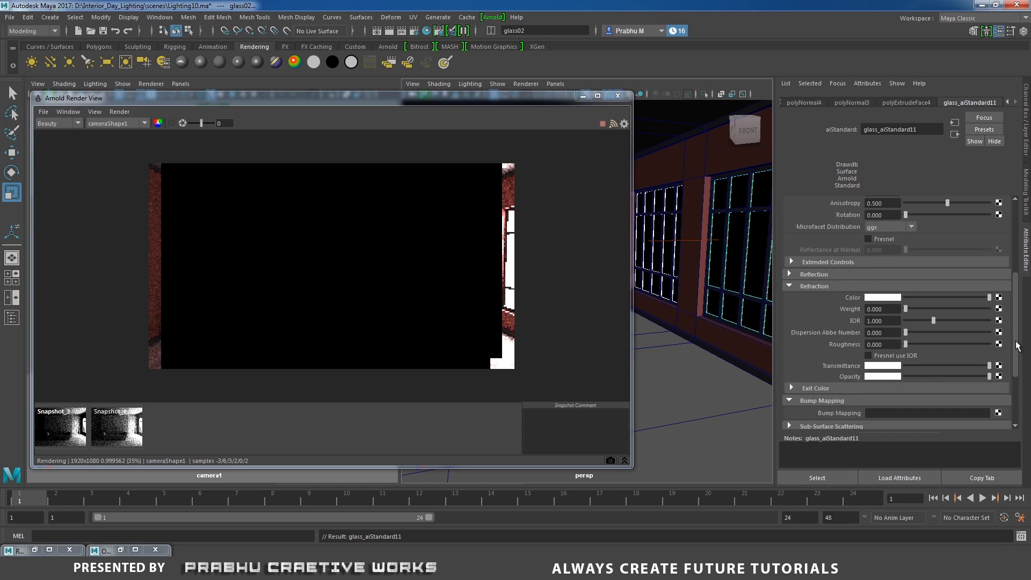
pyautogui.click(807, 285)
pyautogui.click(811, 290)
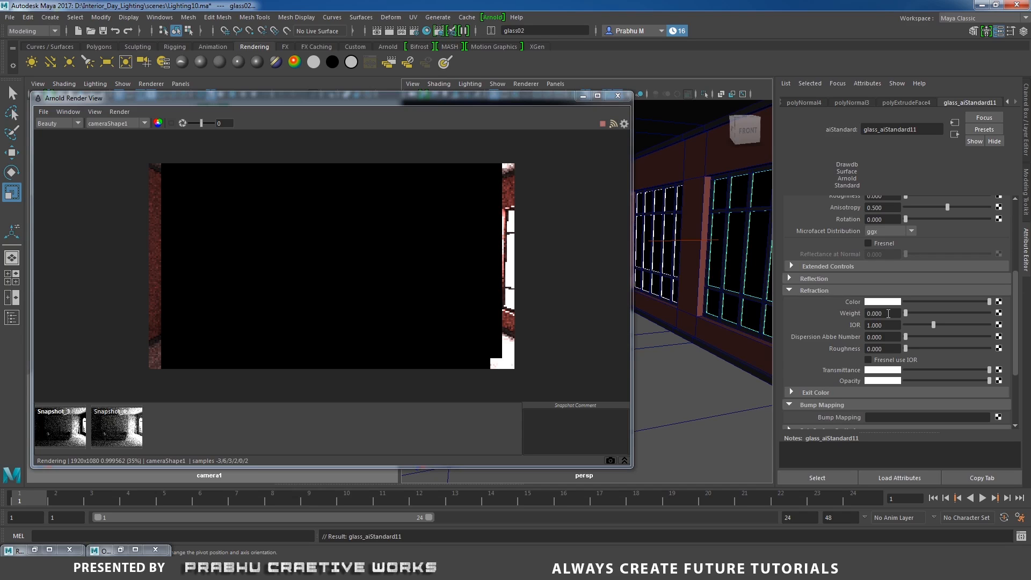
pyautogui.click(885, 314)
pyautogui.write('1')
pyautogui.press('Return')
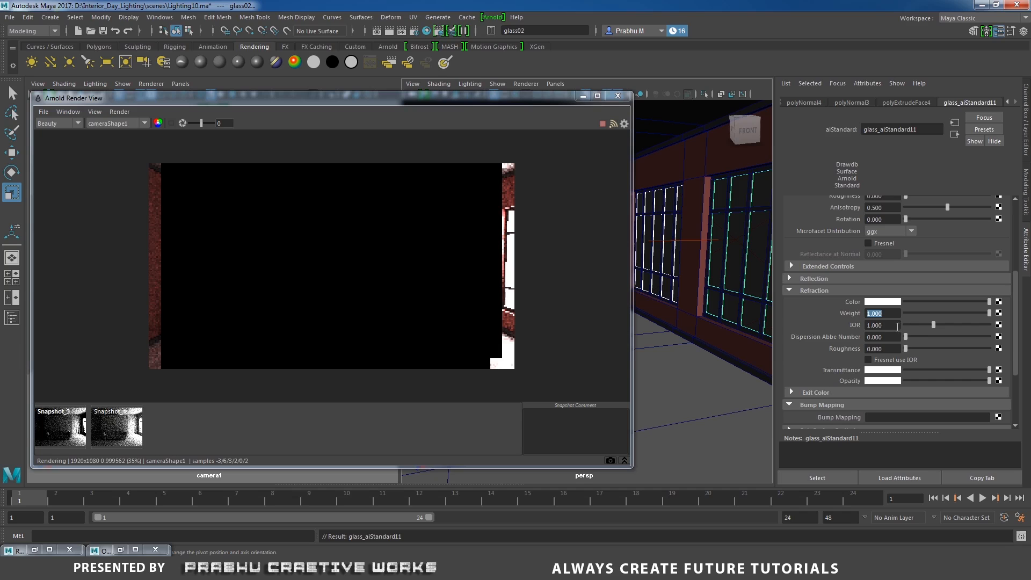
pyautogui.click(897, 326)
pyautogui.write('1.5')
pyautogui.press('Return')
# Turn off the Arnold Opaque attribute on the shapes of both window glass objects, glass02 and glass01
pyautogui.click(738, 260)
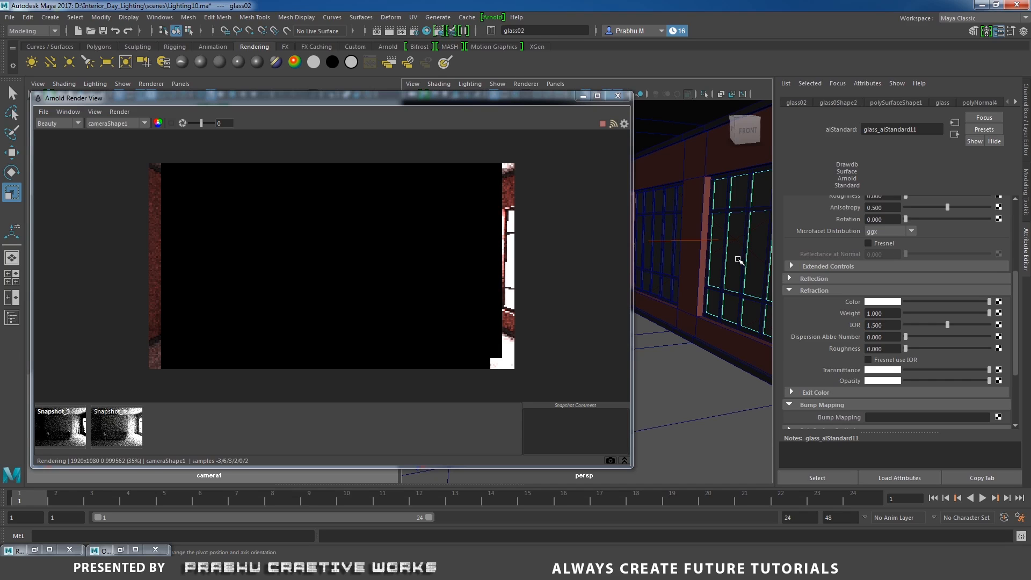
pyautogui.click(839, 103)
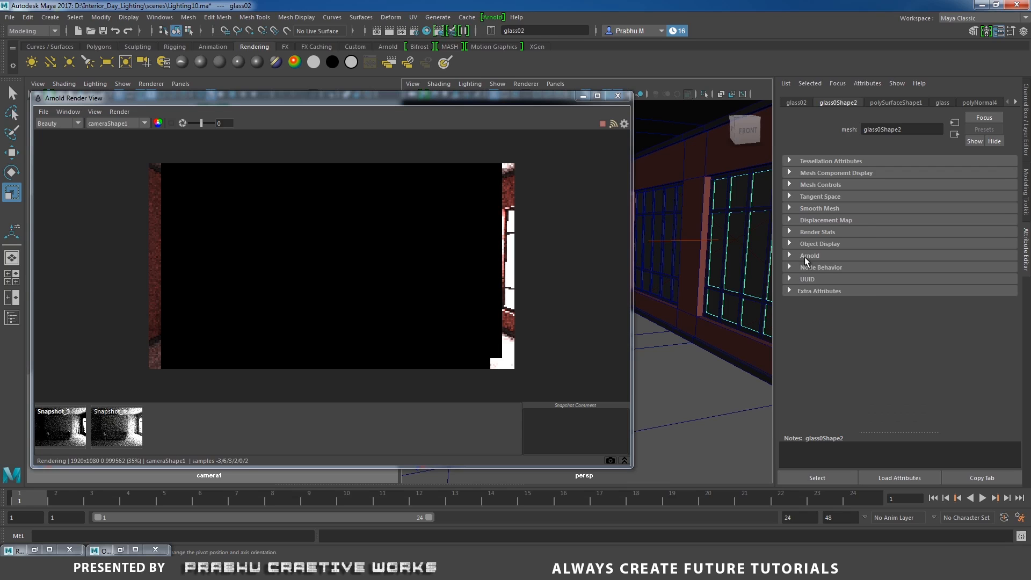
pyautogui.click(874, 293)
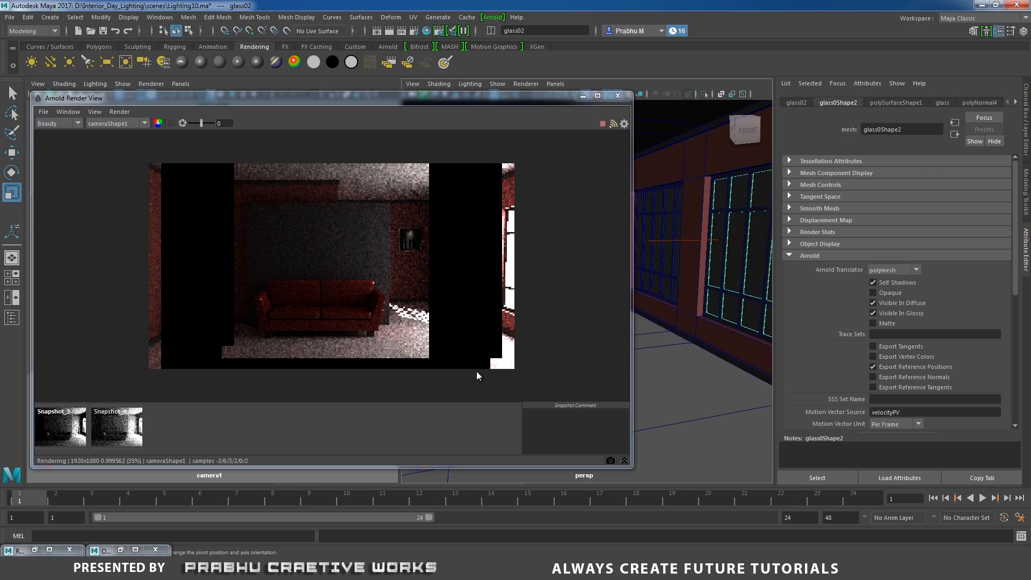
pyautogui.click(666, 259)
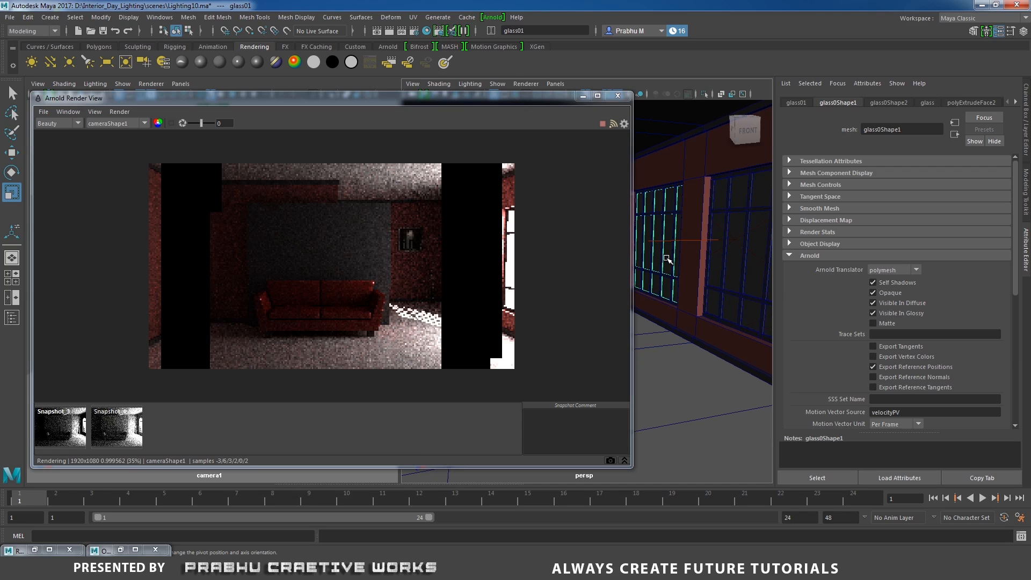
pyautogui.click(890, 293)
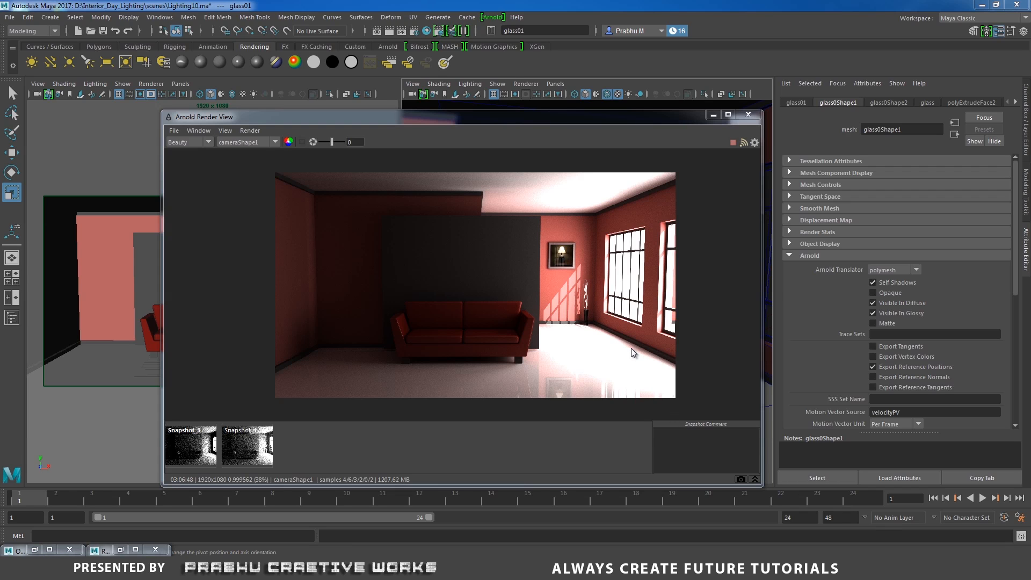
# Examine the finished Arnold render of the room, checking the window glass, lighting and remaining noise
pyautogui.scroll(2, 546, 288)
pyautogui.moveTo(498, 215); pyautogui.dragTo(510, 256, button='middle')
pyautogui.keyDown('alt'); pyautogui.moveTo(683, 318); pyautogui.dragTo(511, 289, button='right'); pyautogui.keyUp('alt')
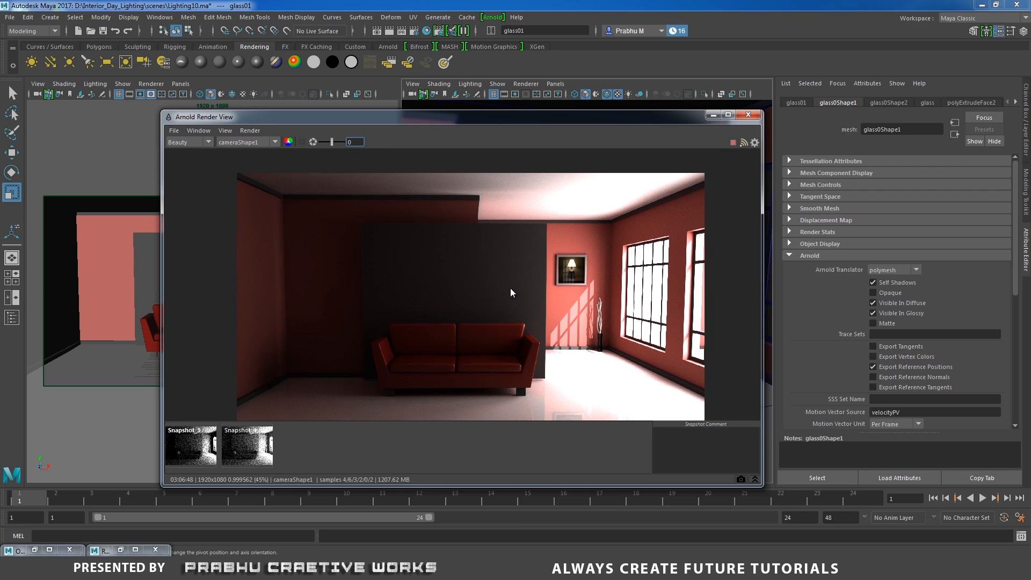
pyautogui.keyDown('alt'); pyautogui.moveTo(679, 317); pyautogui.dragTo(541, 297, button='right'); pyautogui.keyUp('alt')
pyautogui.keyDown('alt'); pyautogui.moveTo(543, 296); pyautogui.dragTo(548, 280, button='middle'); pyautogui.keyUp('alt')
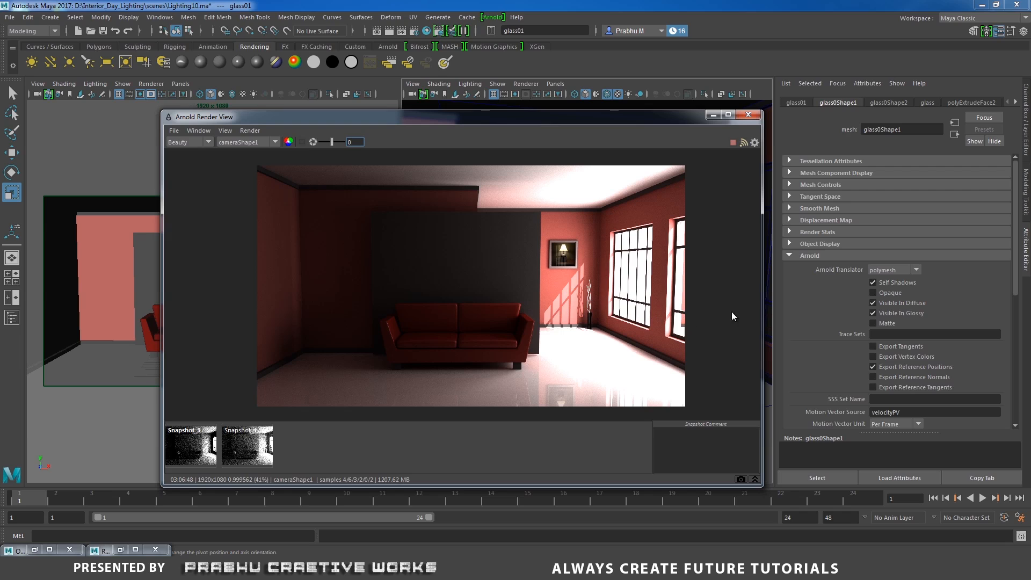